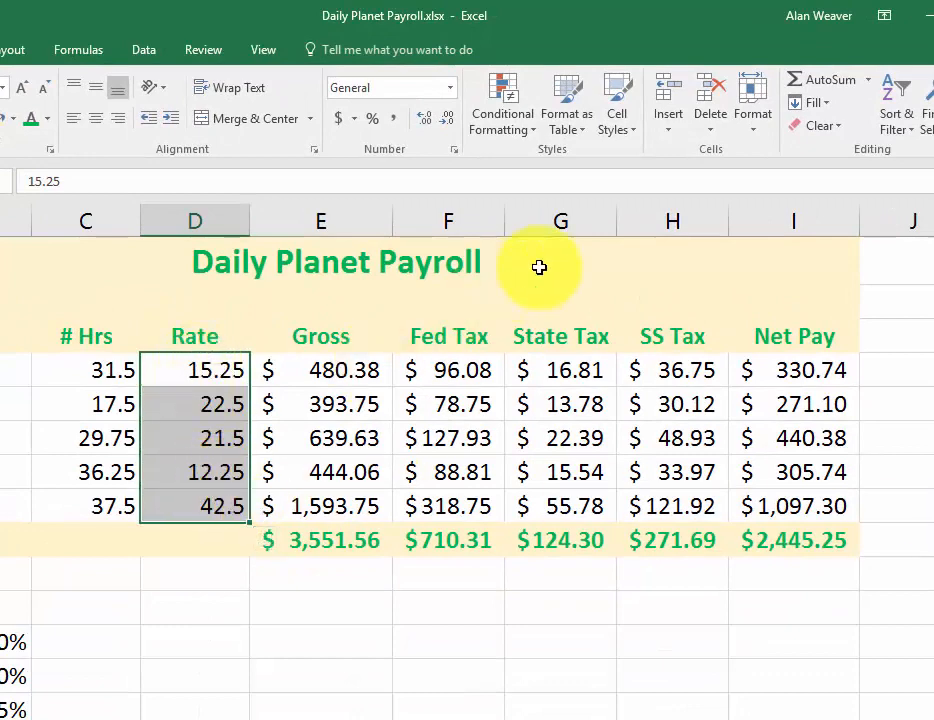
Step: Format the Rate values in D4:D8 as Accounting with dollar signs and the # Hrs values in C4:C8 with comma style
click(338, 121)
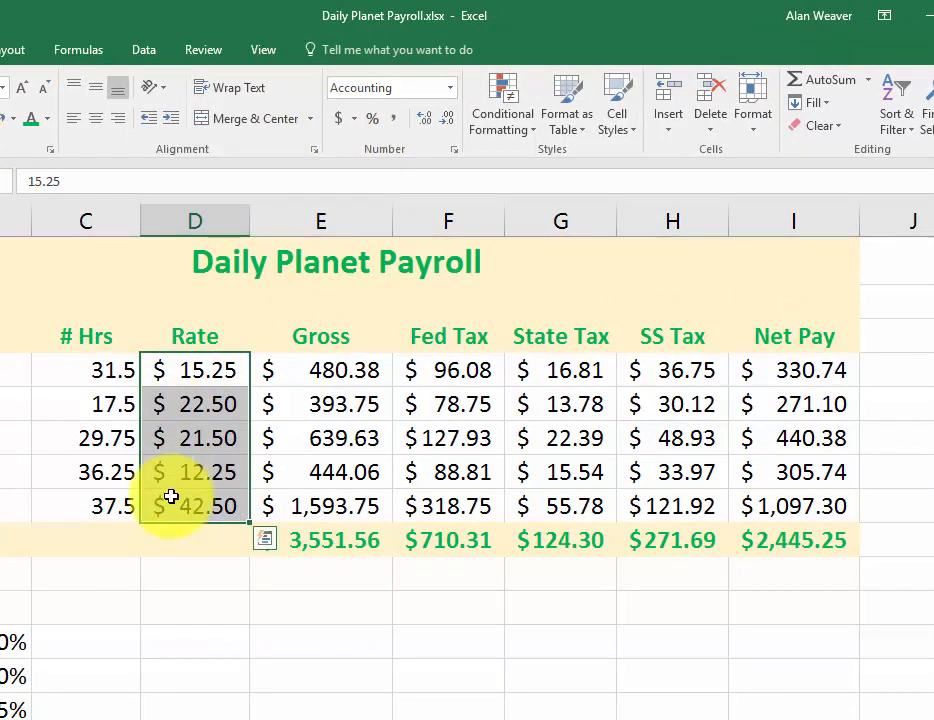
click(103, 371)
drag(103, 371, 104, 496)
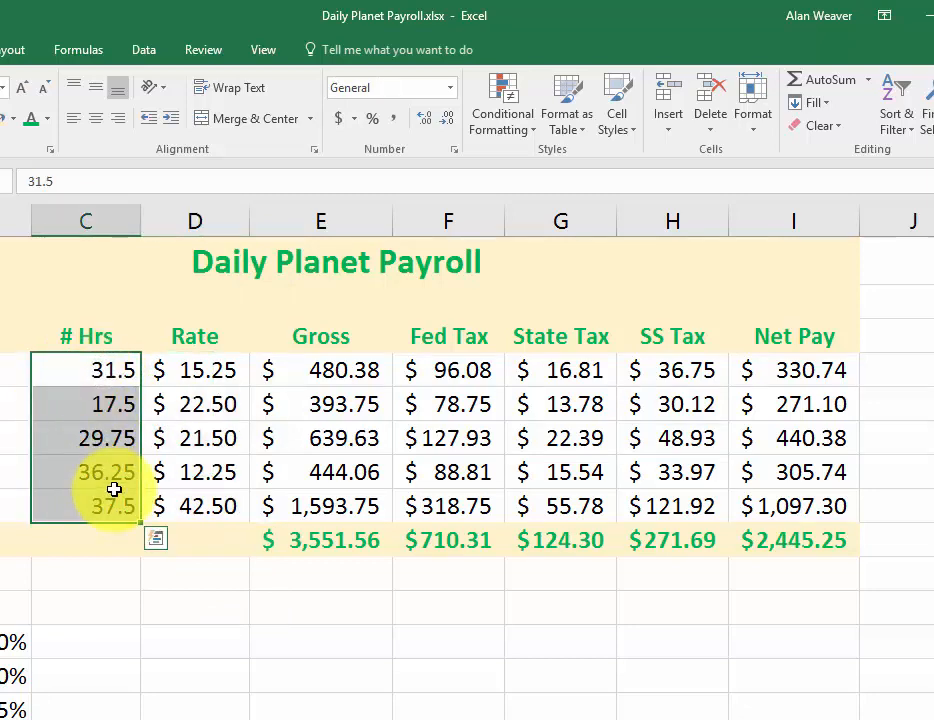
click(394, 119)
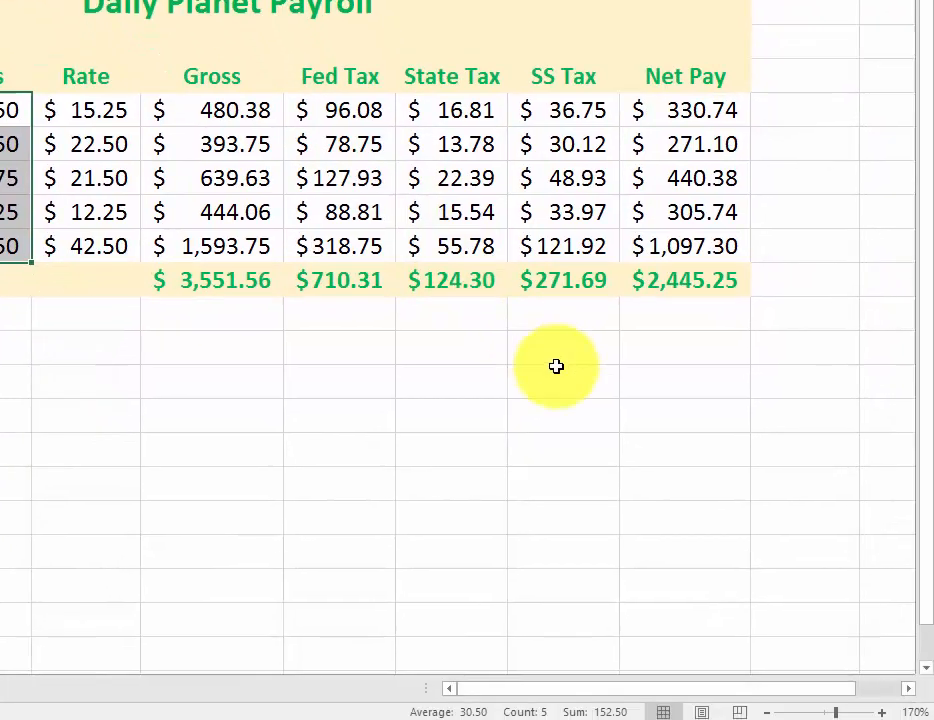
click(482, 530)
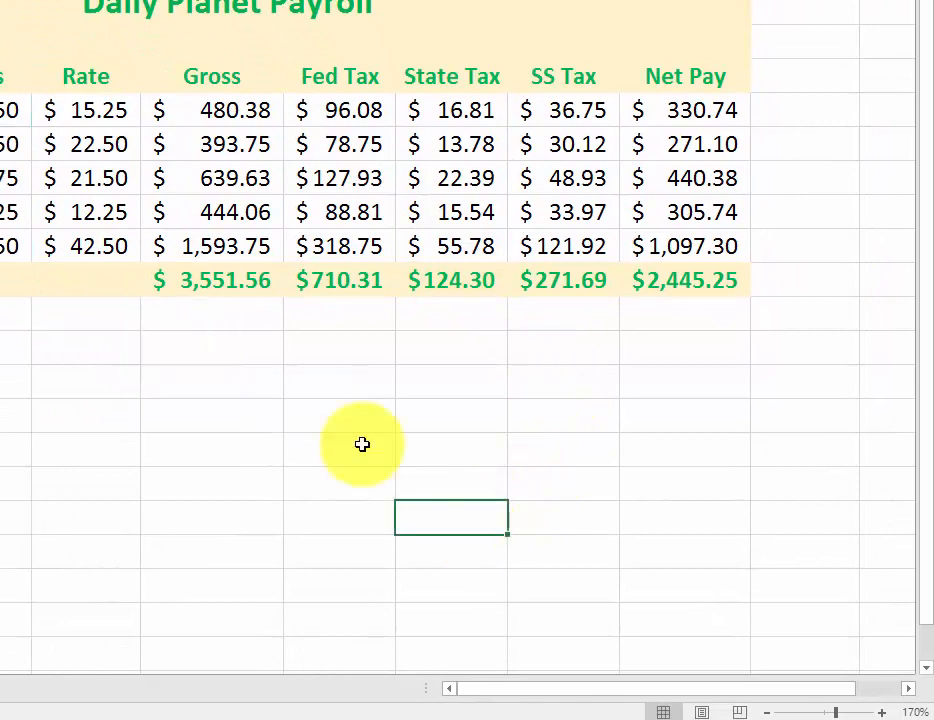
click(105, 121)
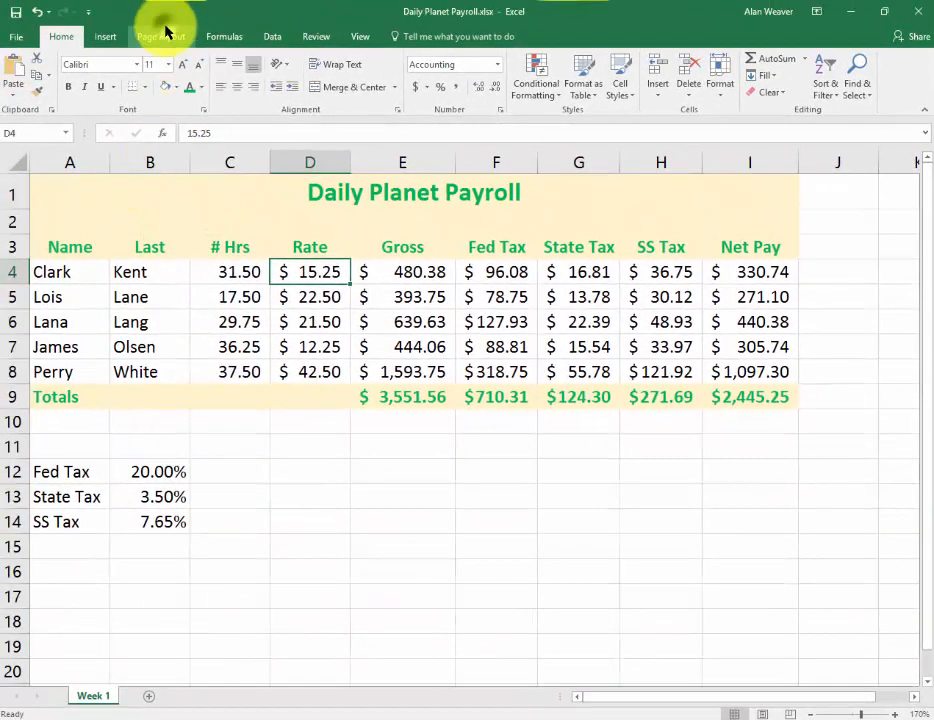
Step: Set the page to Landscape orientation and scale it to fit 1 page wide by 1 tall
click(165, 33)
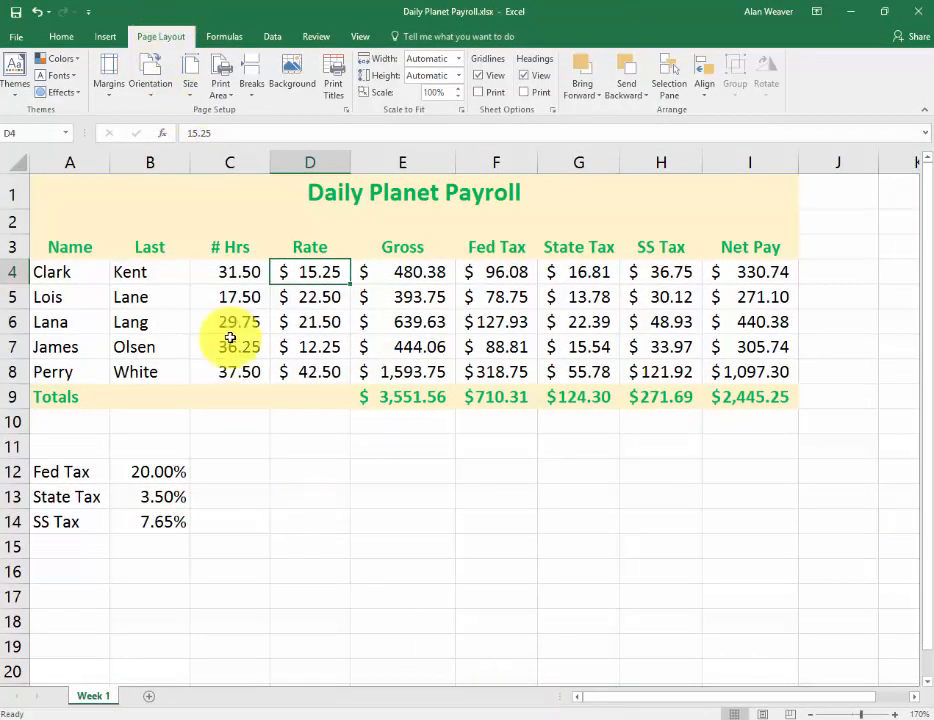
click(345, 110)
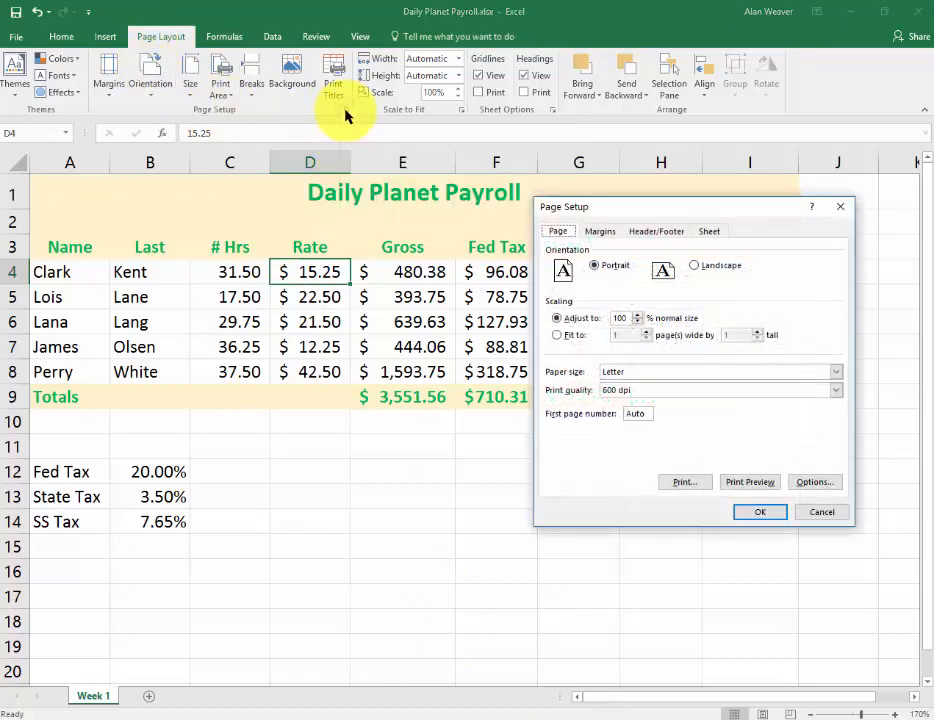
click(692, 270)
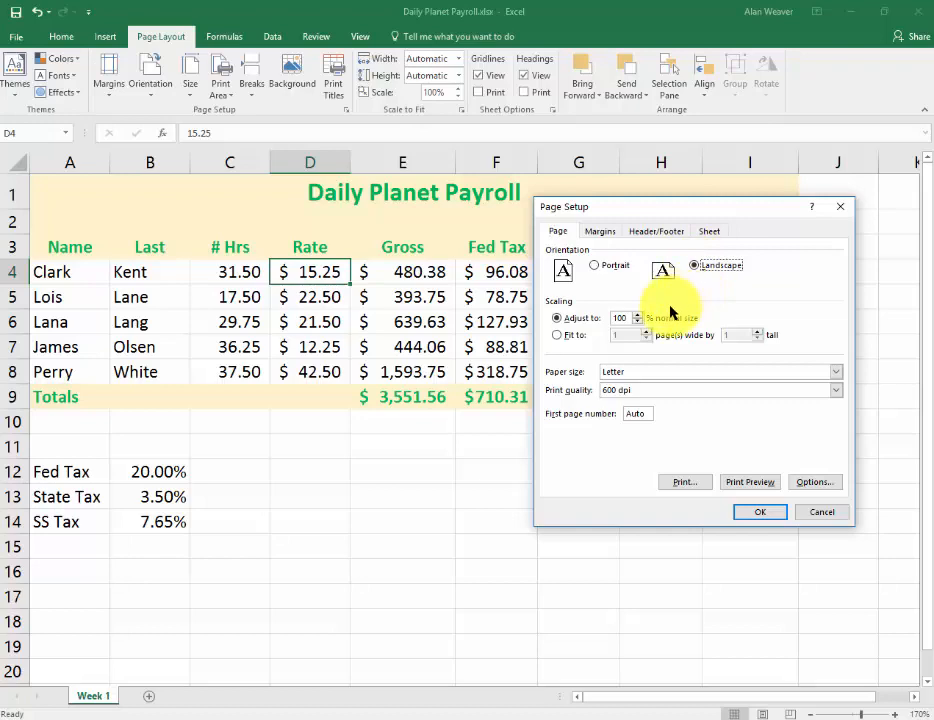
click(556, 334)
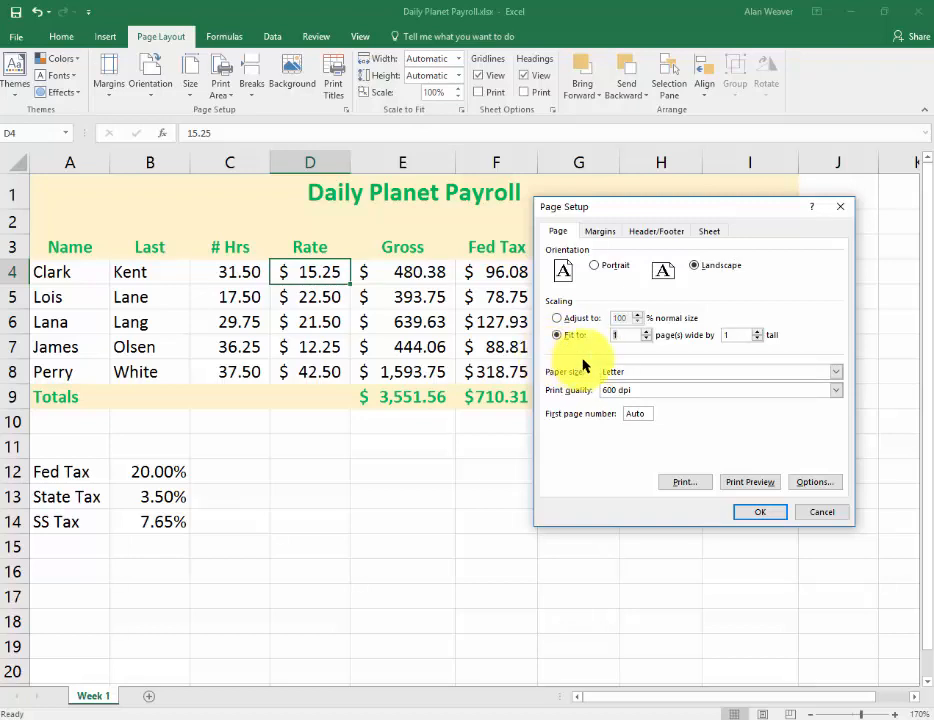
Step: Center the printed sheet both horizontally and vertically on the page
click(604, 233)
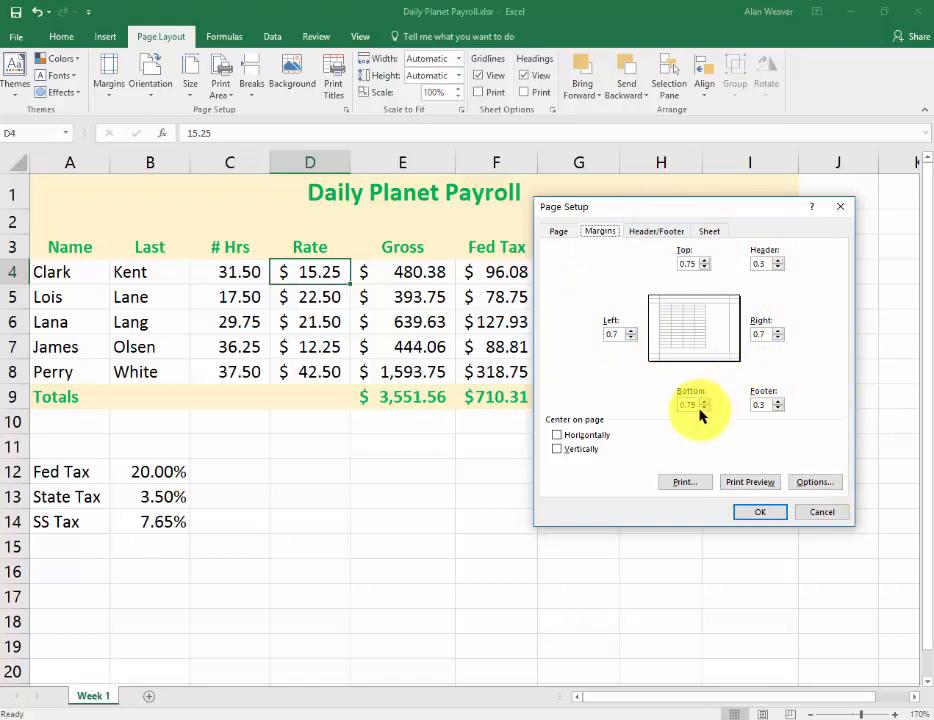
click(560, 438)
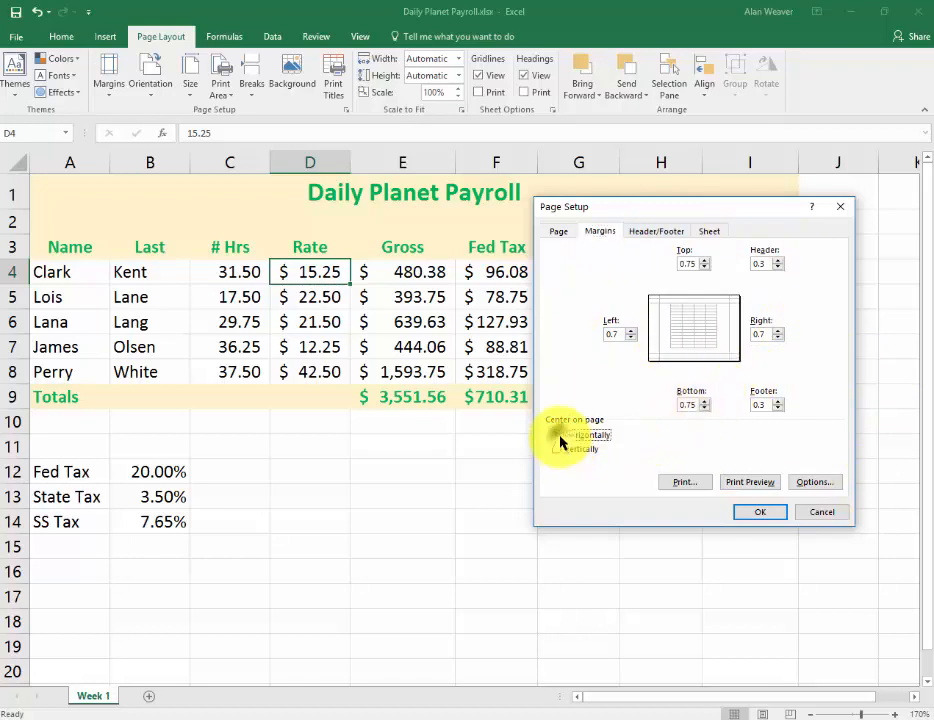
click(557, 450)
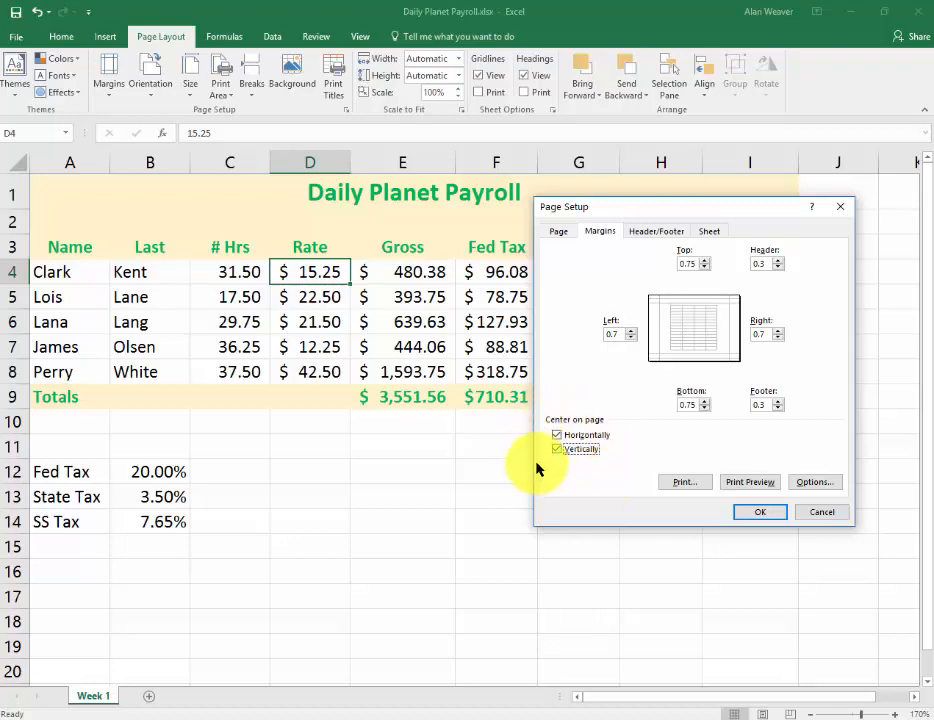
Step: Create a custom footer with the payroll manager's name and title in the left section and the date and time codes in the center section
click(664, 235)
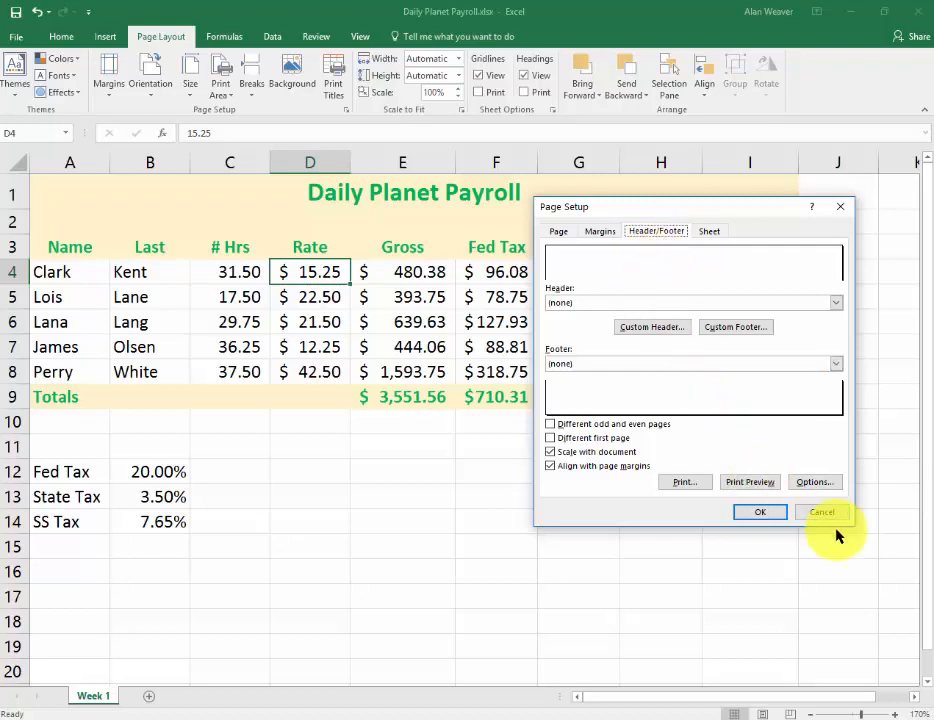
click(745, 329)
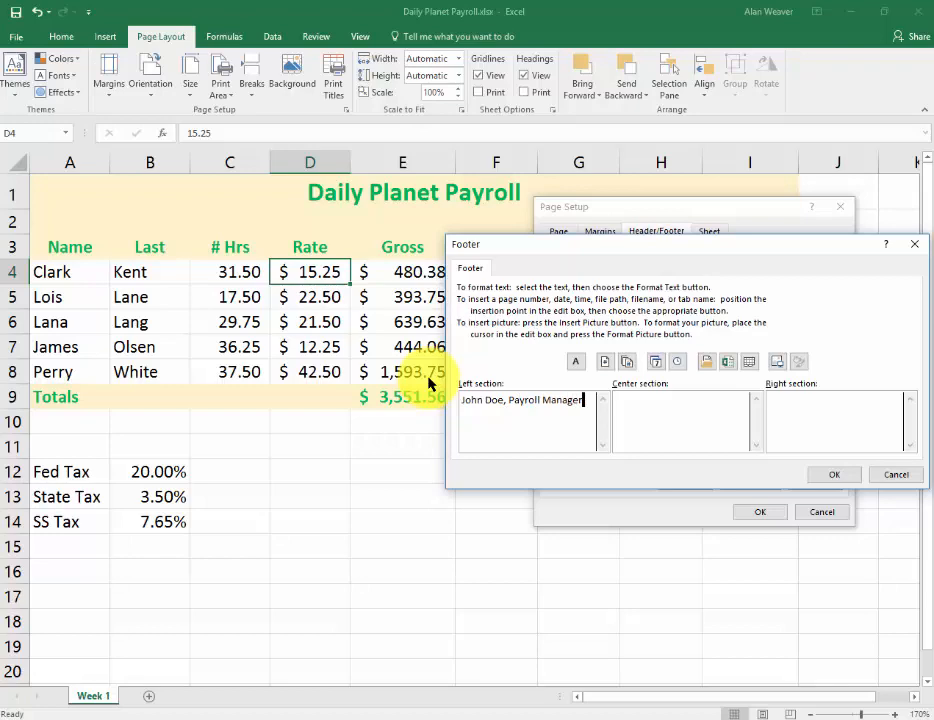
click(661, 415)
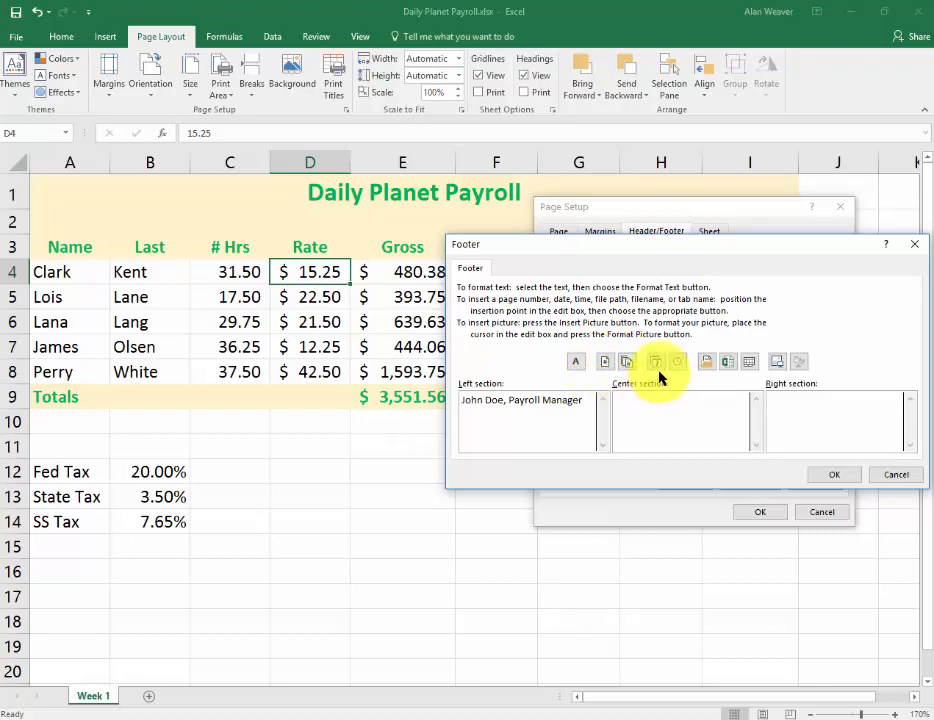
click(818, 476)
click(655, 362)
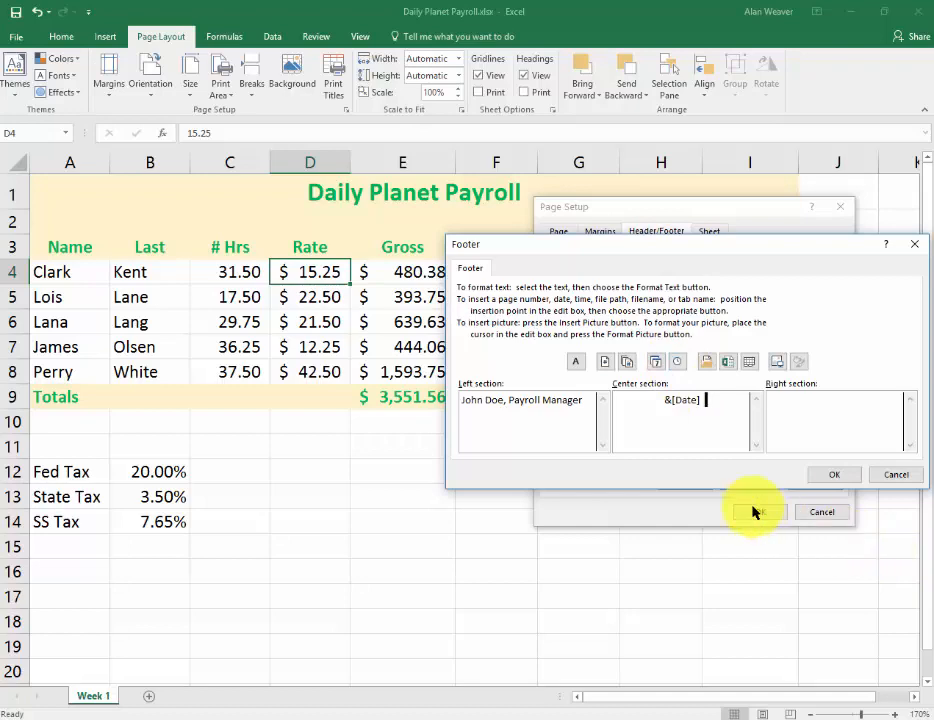
click(677, 364)
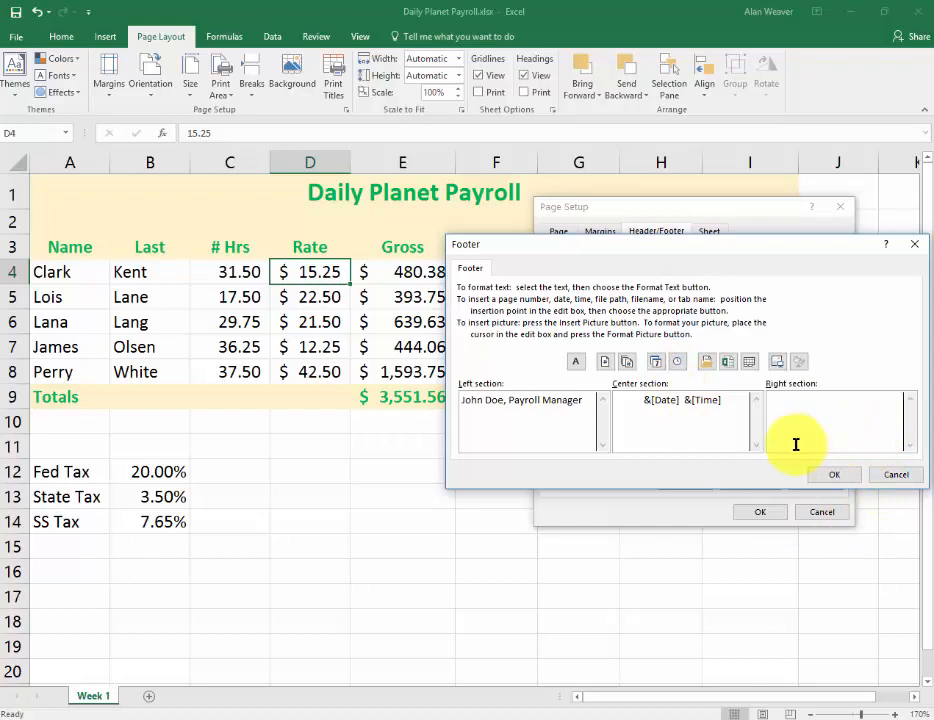
Step: Add the file name and, on a second line, the sheet name to the footer's right section, and accept the footer
click(728, 362)
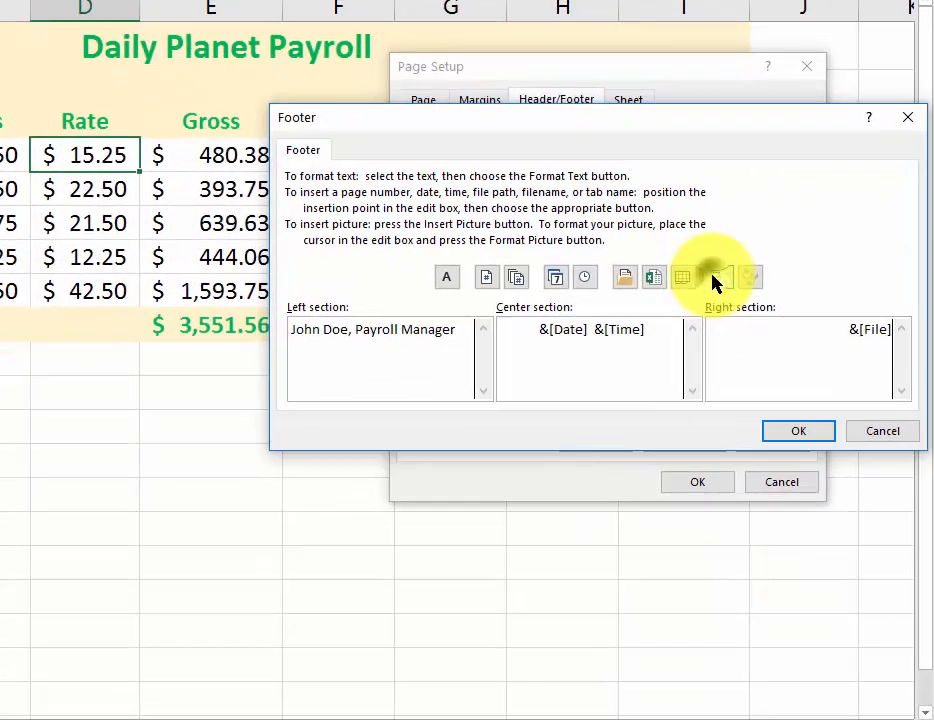
click(713, 280)
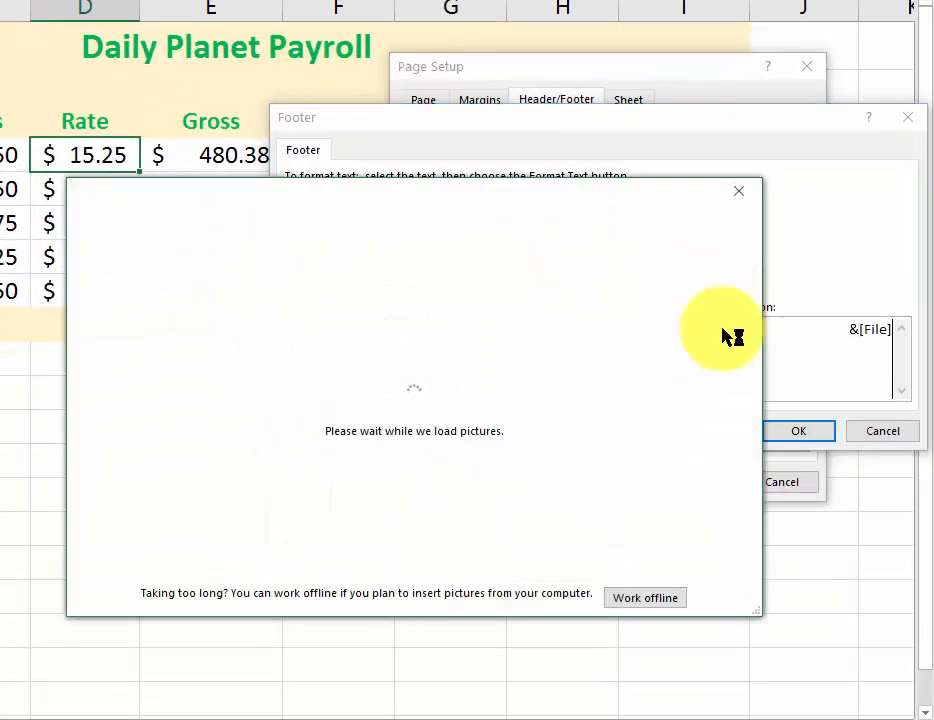
click(742, 194)
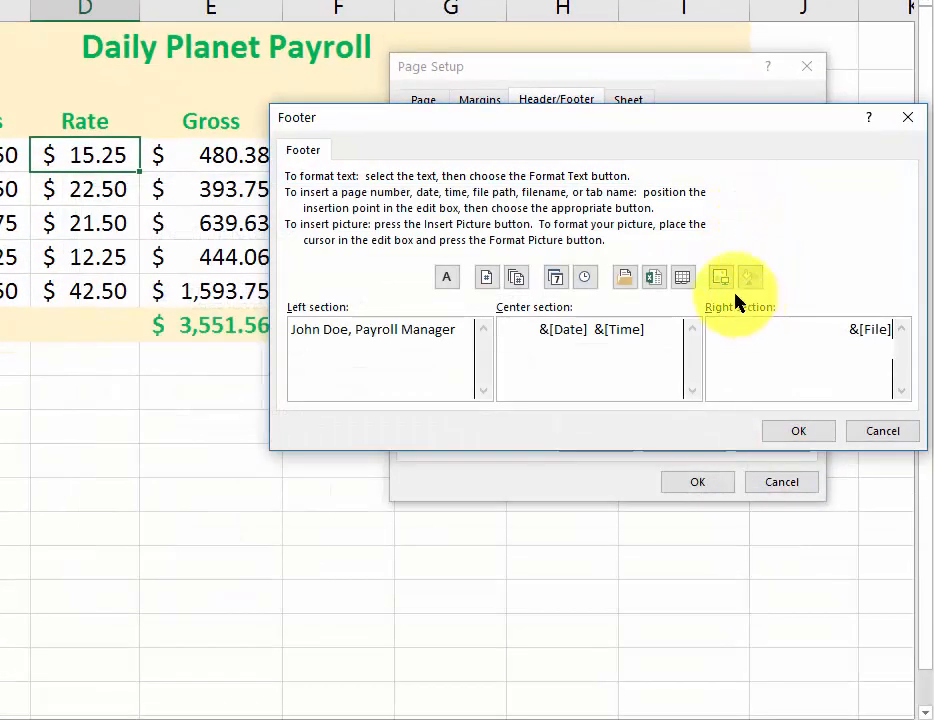
click(681, 280)
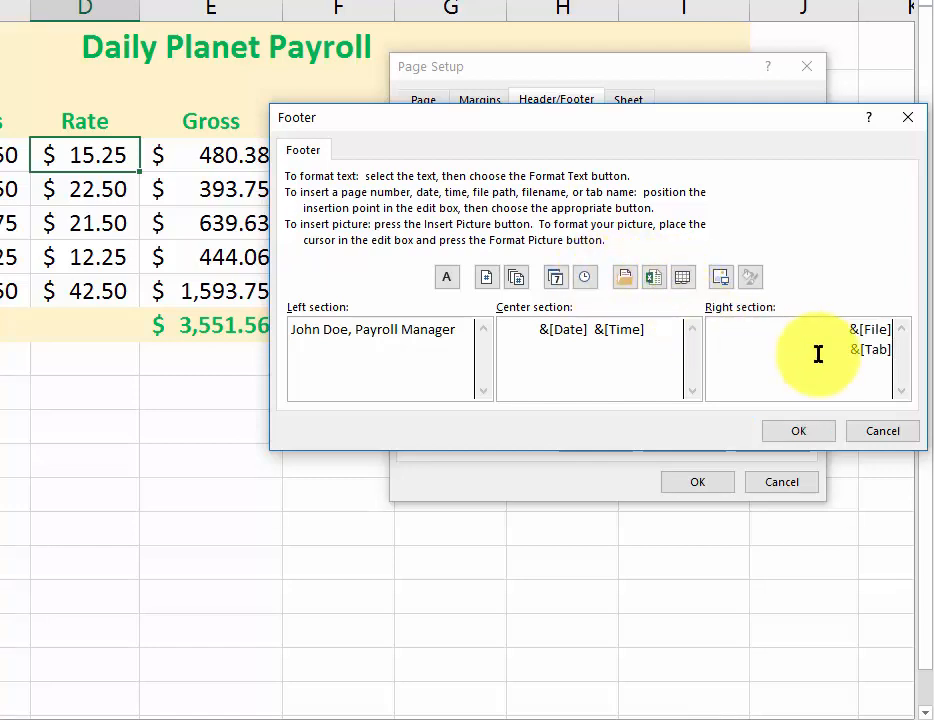
drag(864, 348, 786, 361)
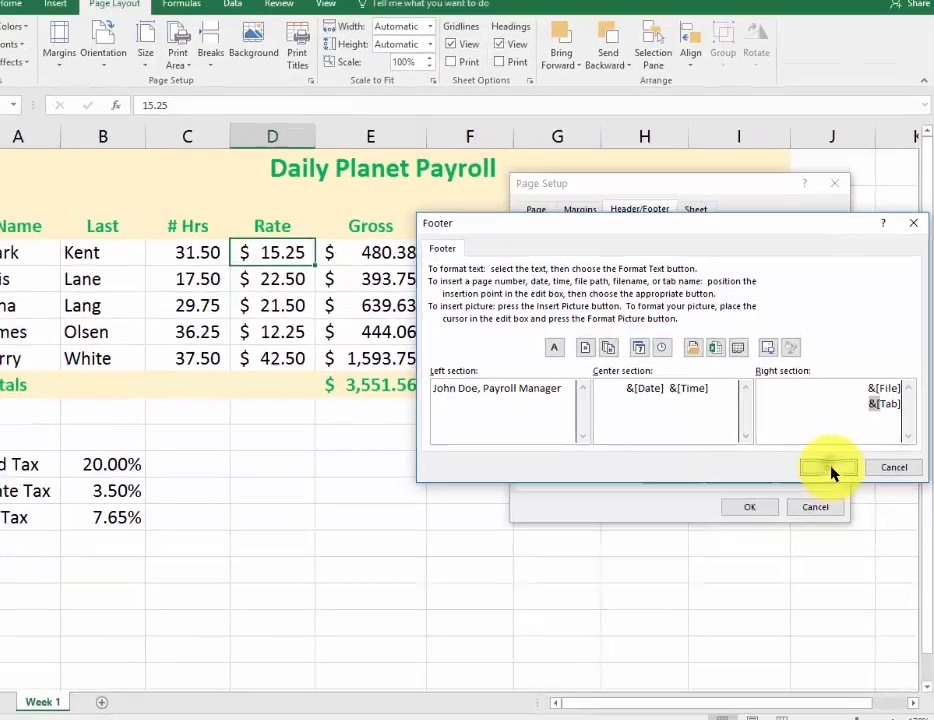
key(Return)
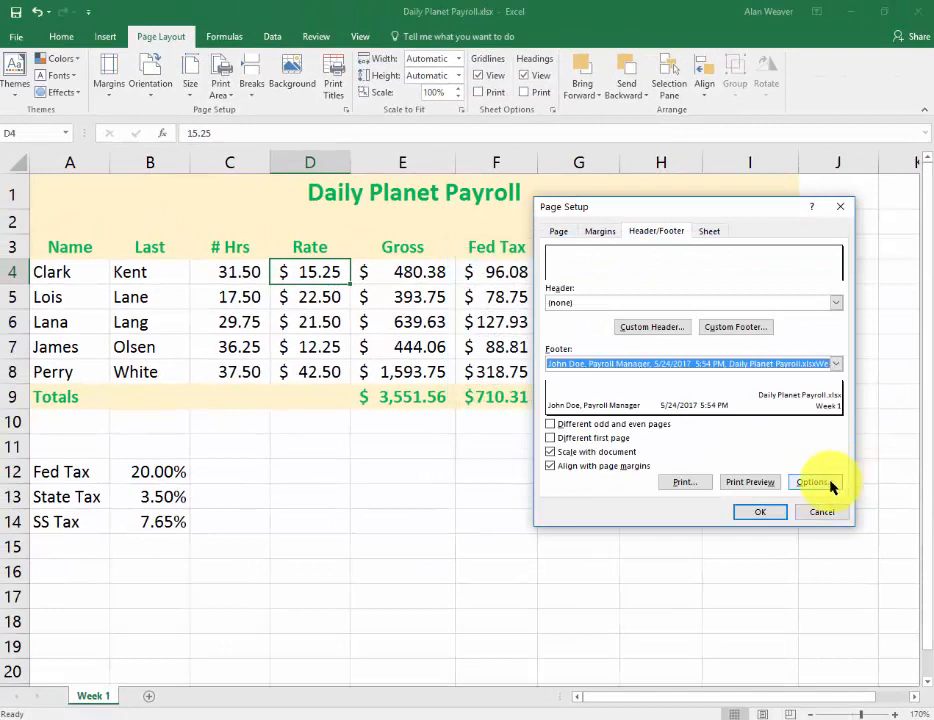
Step: Enable printing of gridlines and row and column headings, and open the print preview
click(713, 233)
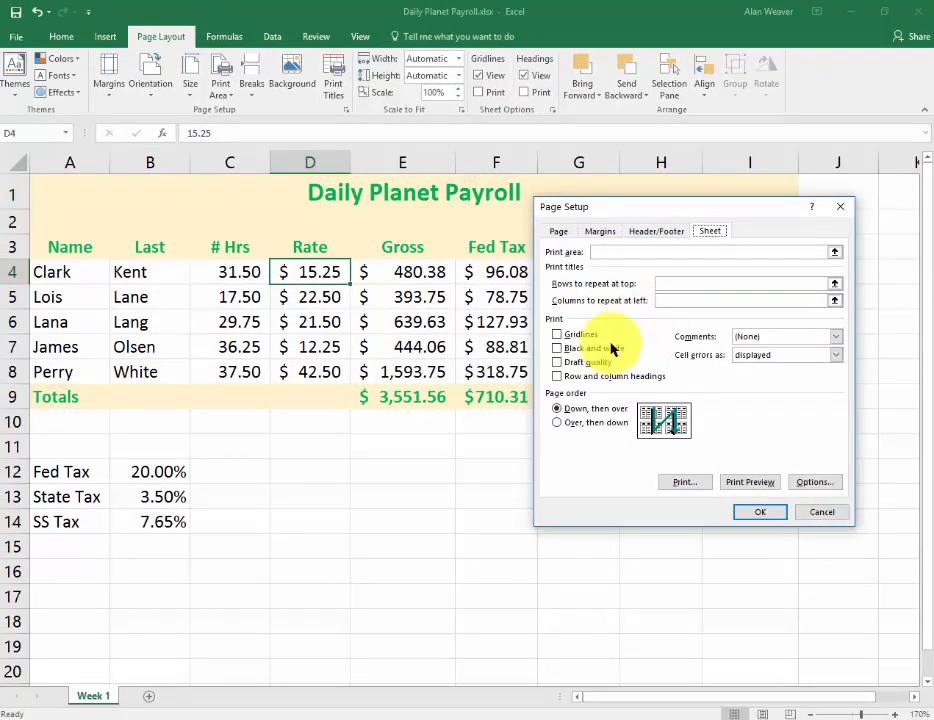
click(556, 335)
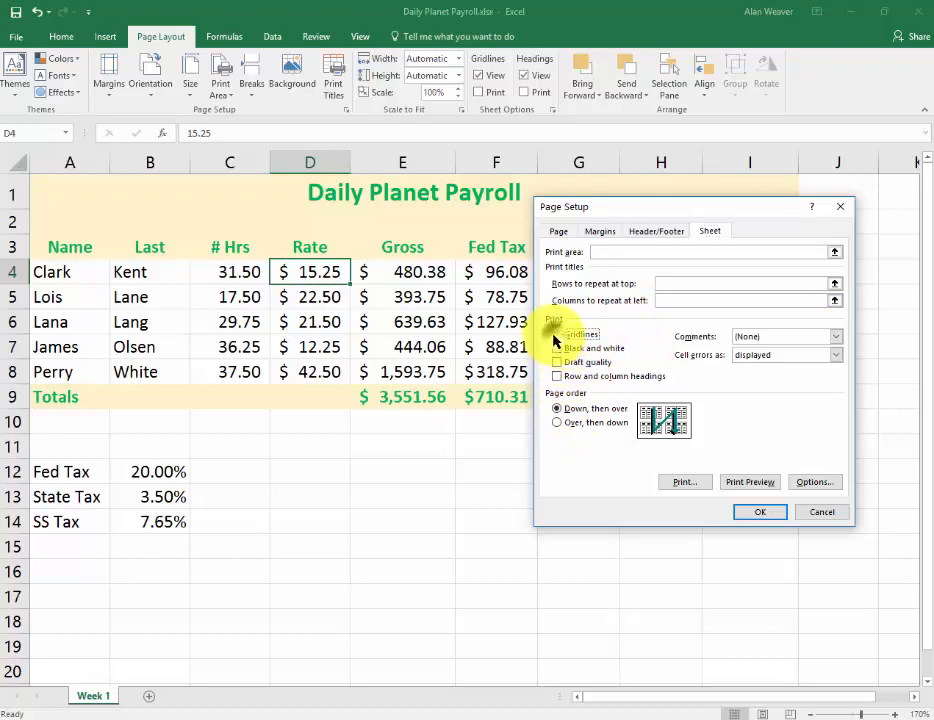
click(558, 377)
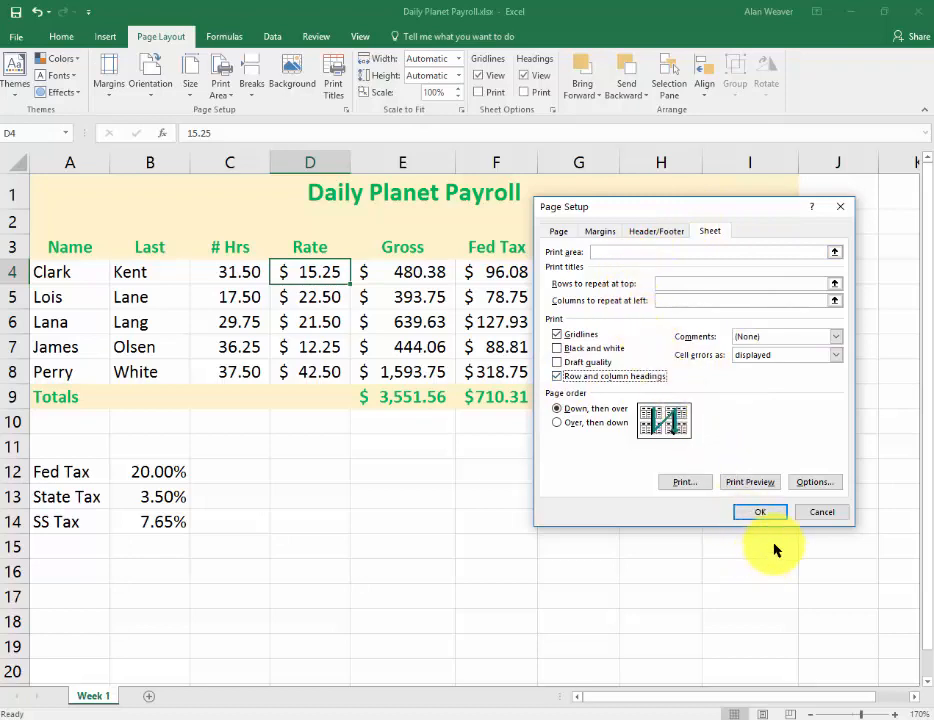
click(731, 484)
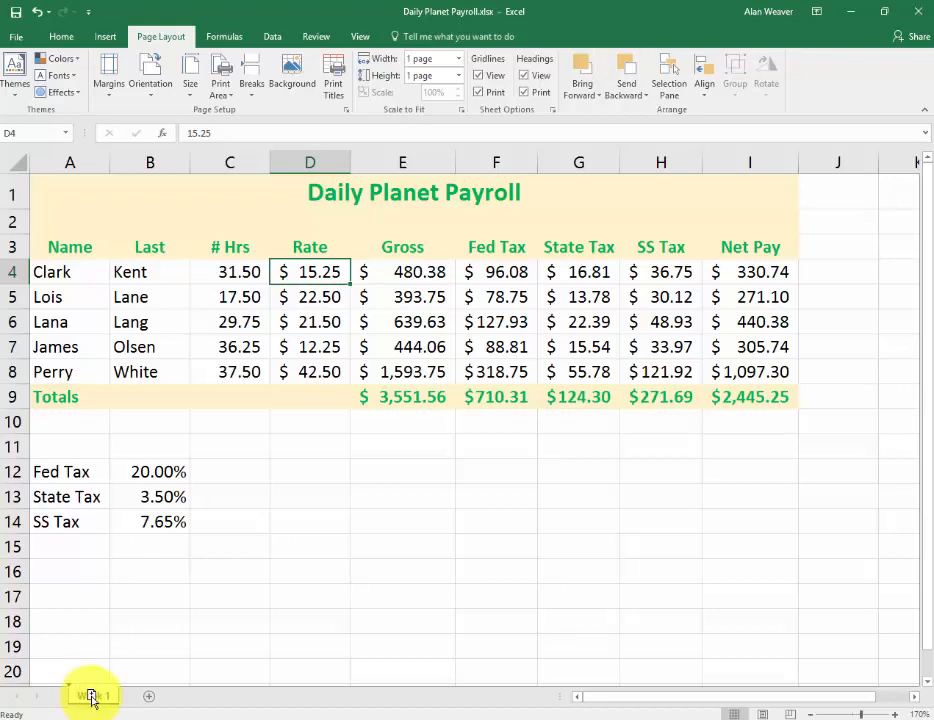
Step: Duplicate the Week 1 sheet after itself and rename the copy Week 2
key(Return)
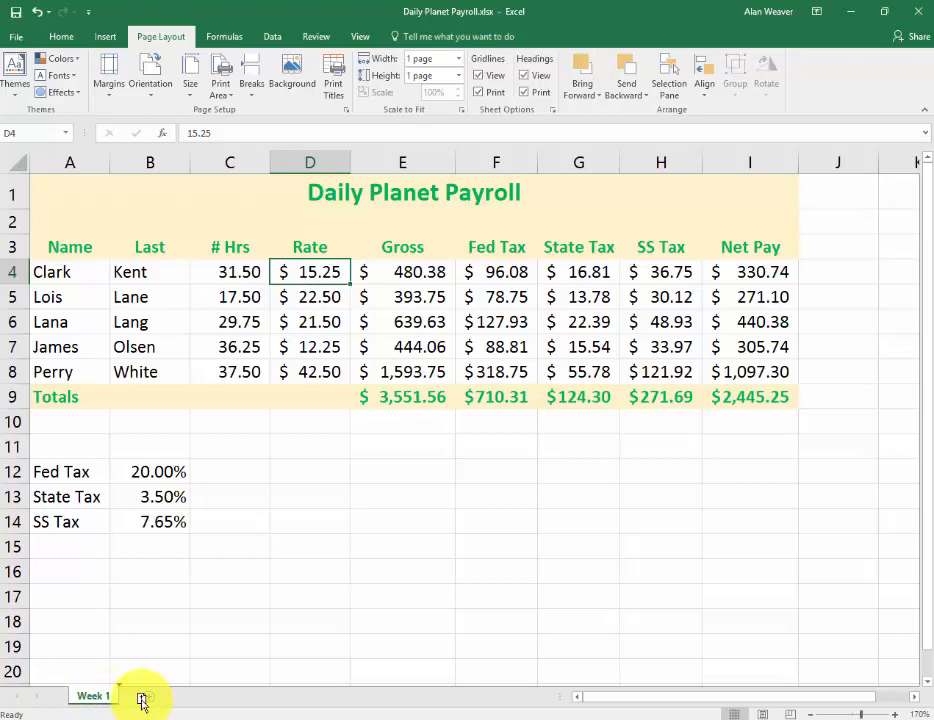
drag(142, 697, 143, 698)
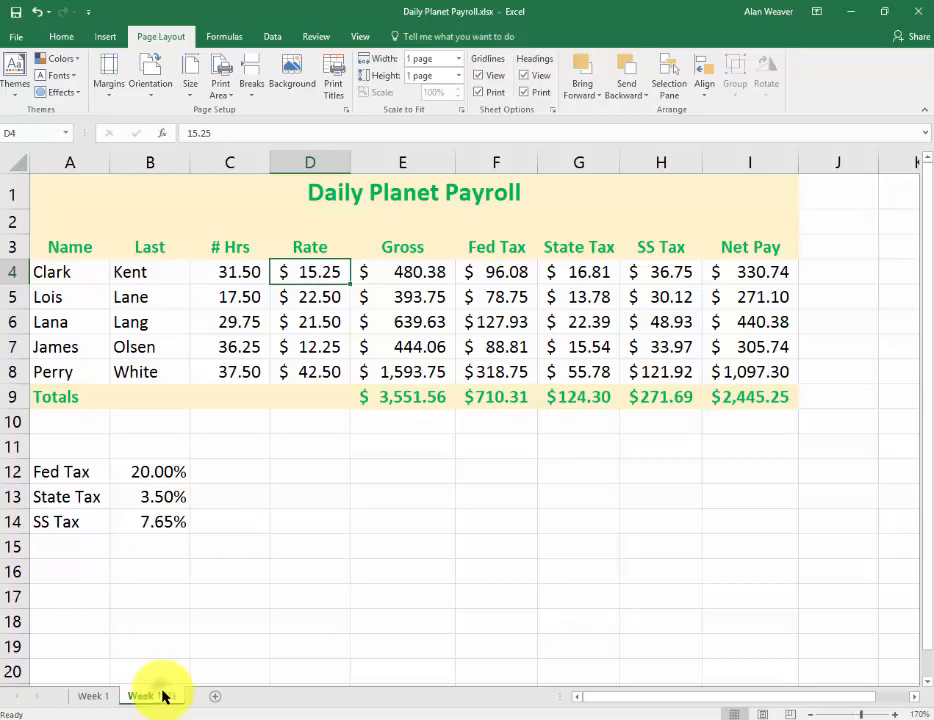
double_click(163, 695)
text(Wekk)
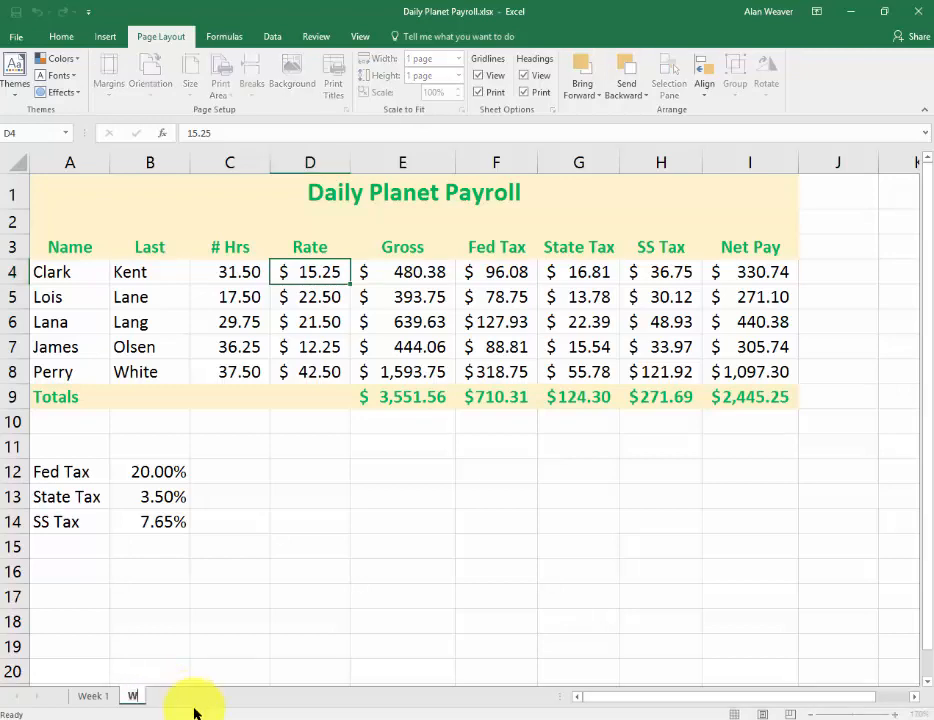
key(BackSpace)
key(BackSpace)
text(ek 2)
key(Return)
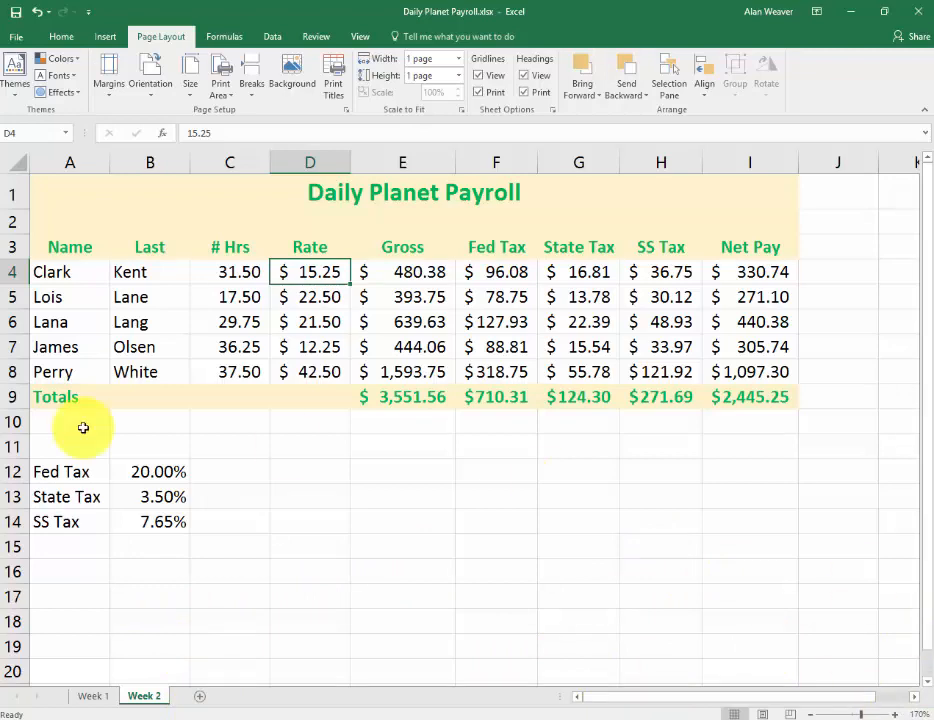
Step: Add a Med Ins rate of 4.5% below the SS Tax rate, with the label in A15 and the value in B15
click(64, 547)
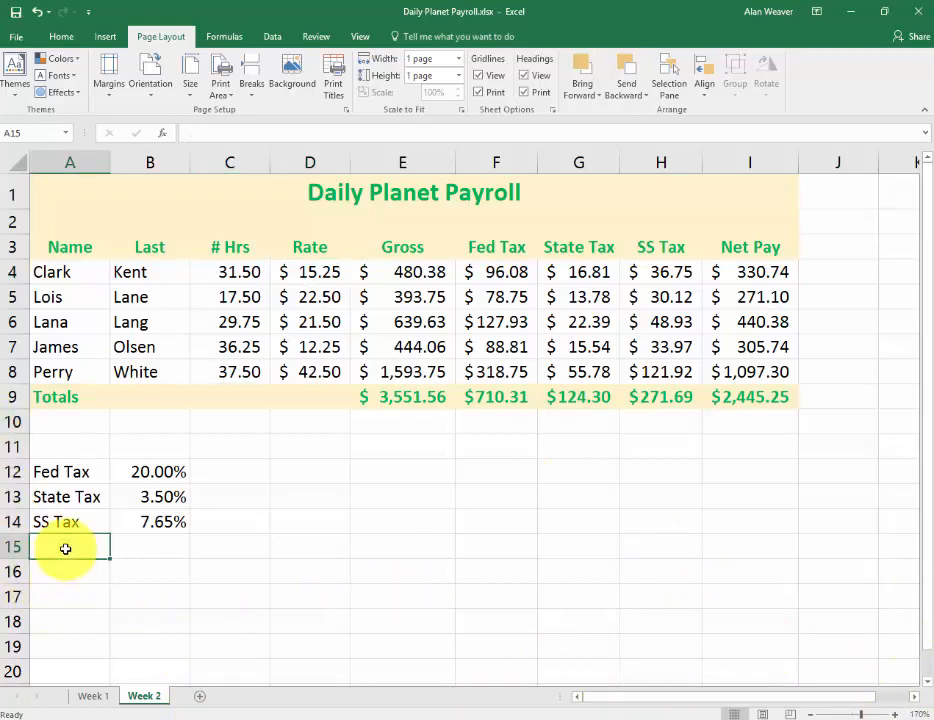
text(Med Ins)
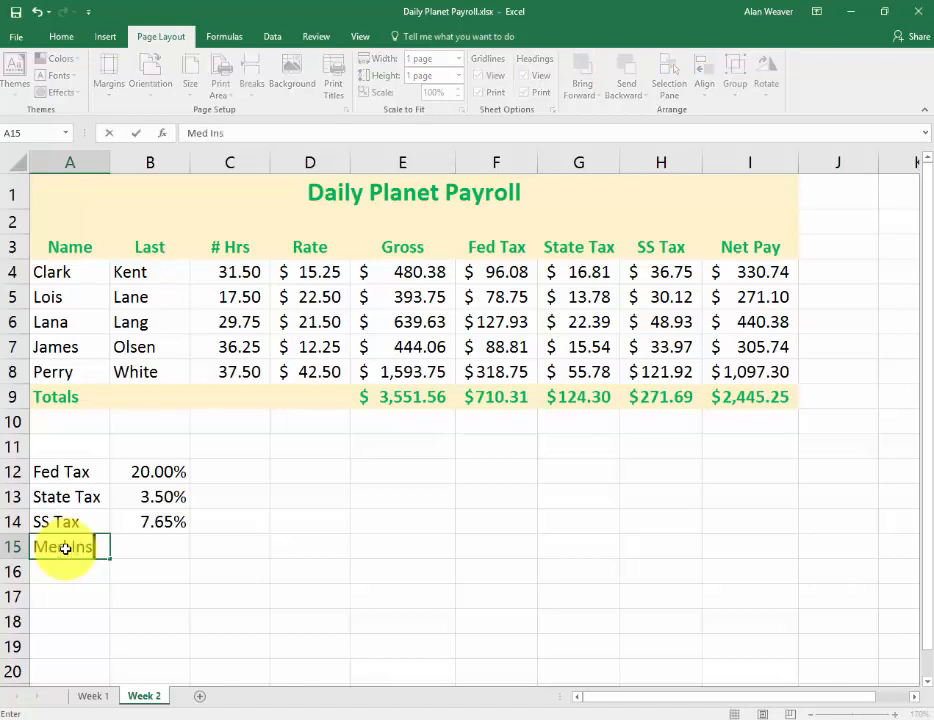
key(Tab)
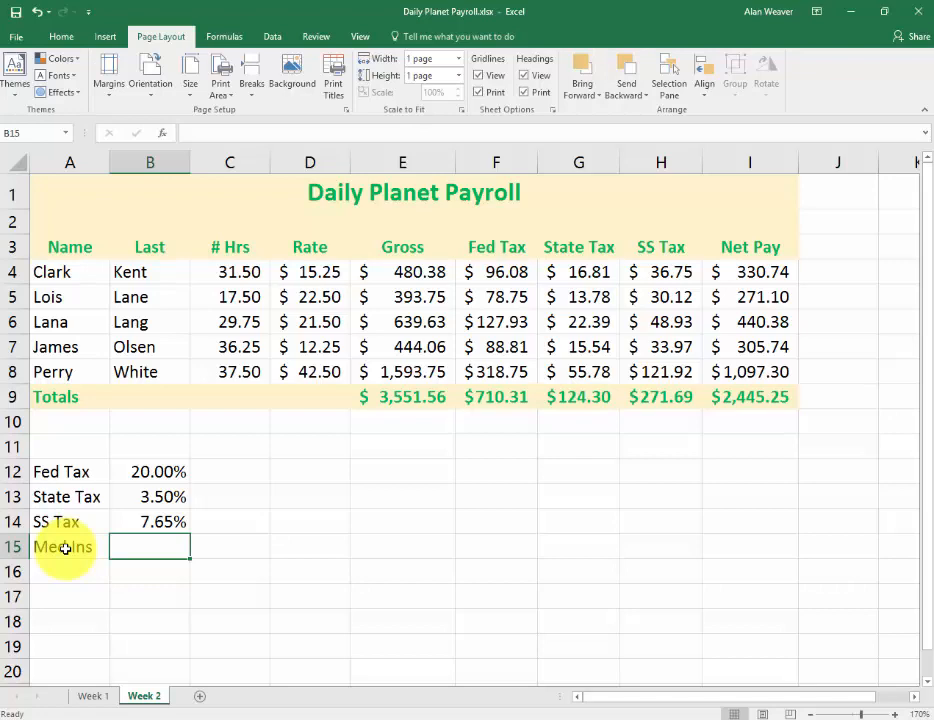
text(4.5%)
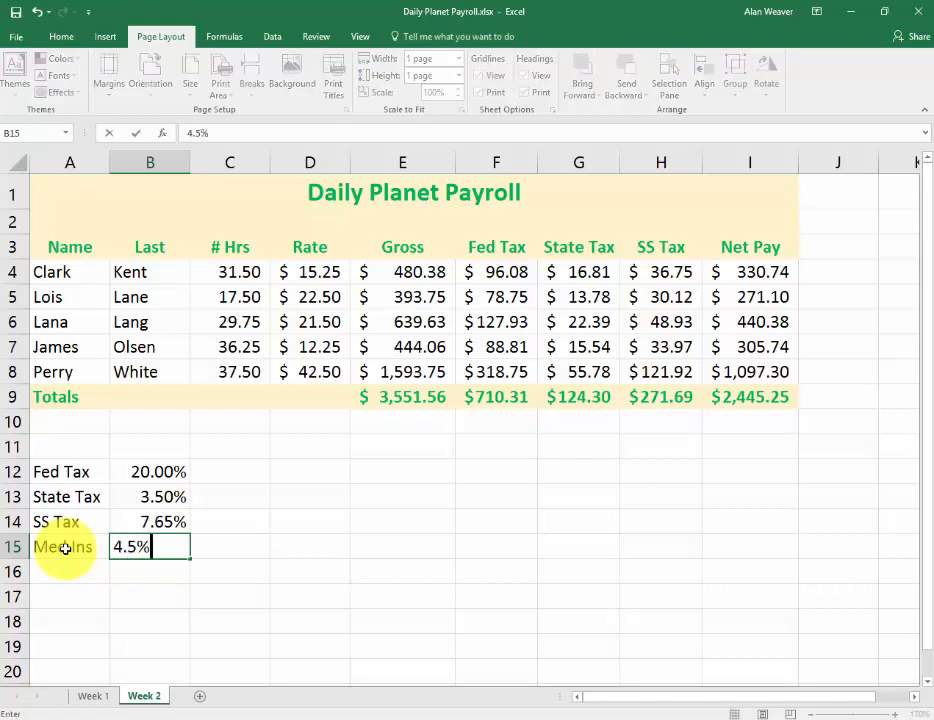
key(Return)
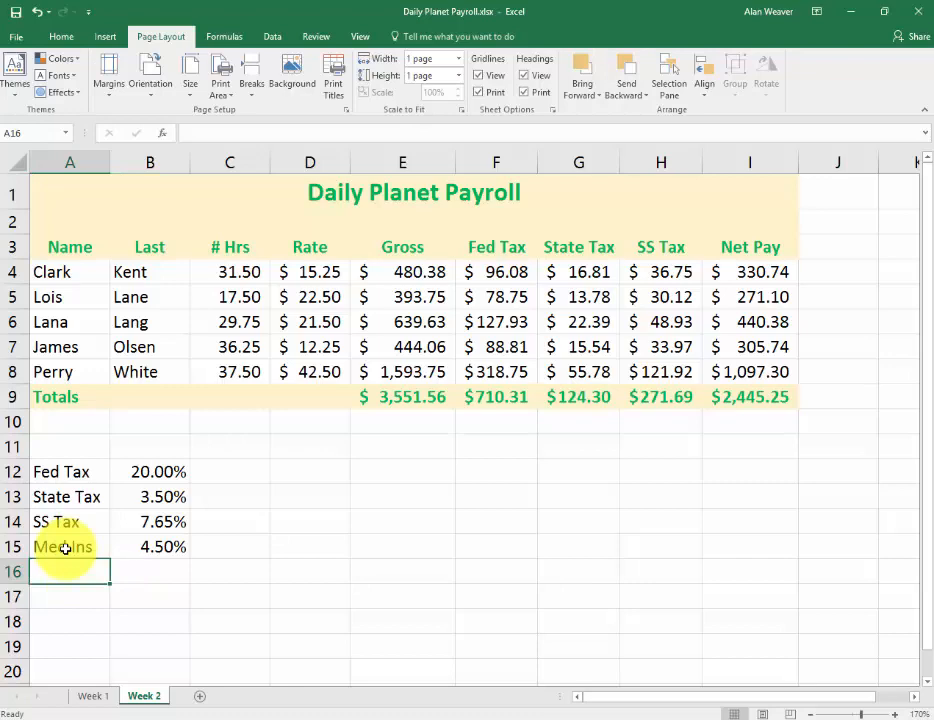
key(Up)
key(Right)
key(Right)
key(Left)
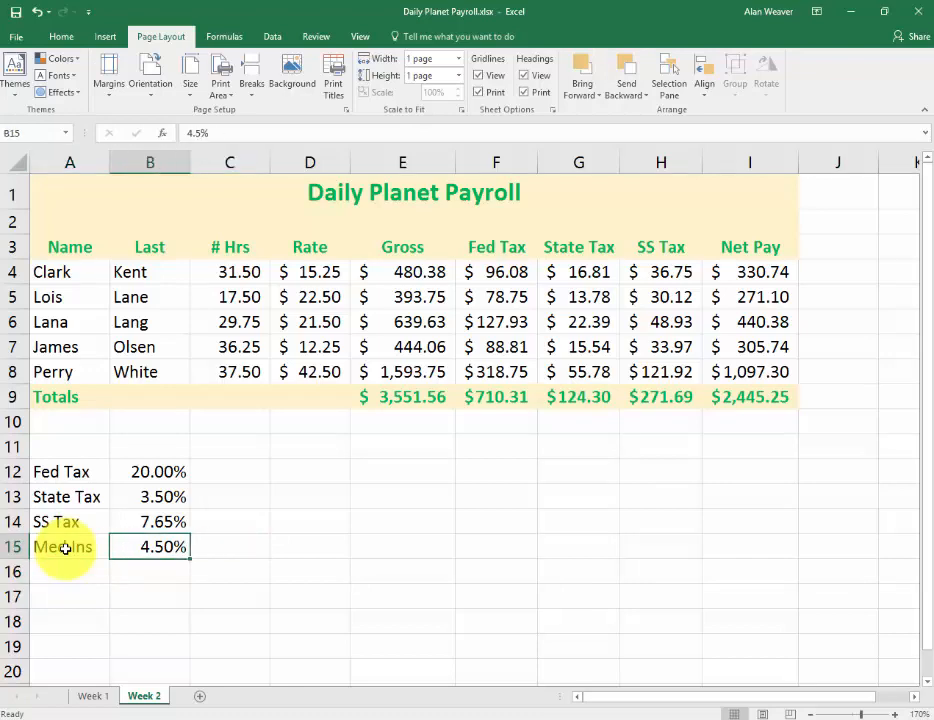
key(Right)
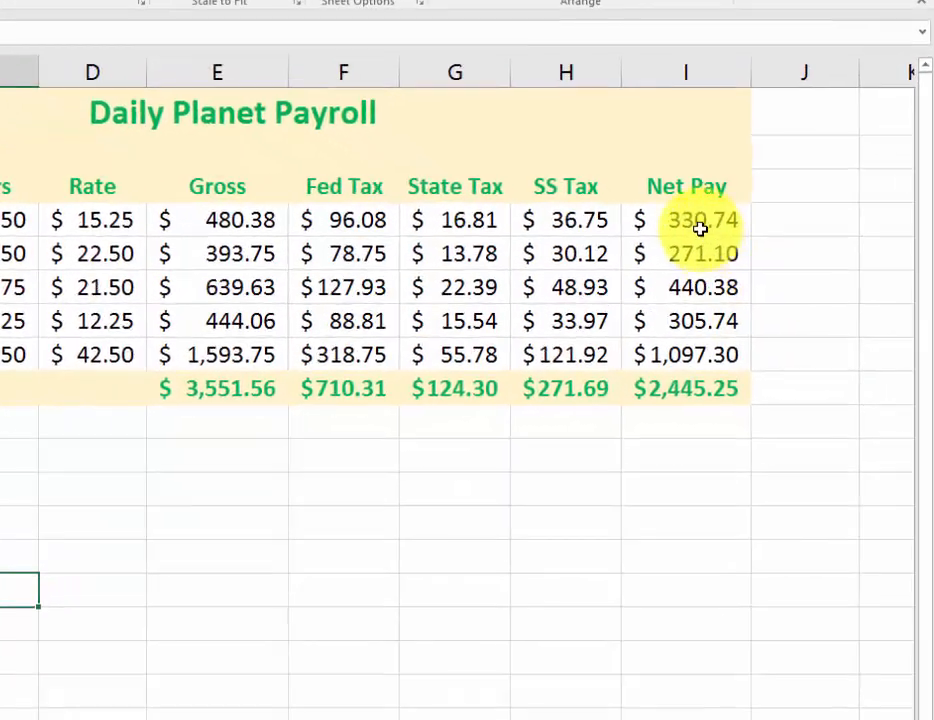
Step: Insert a new column before Net Pay and enter Med Ins as its heading in row 3
click(757, 272)
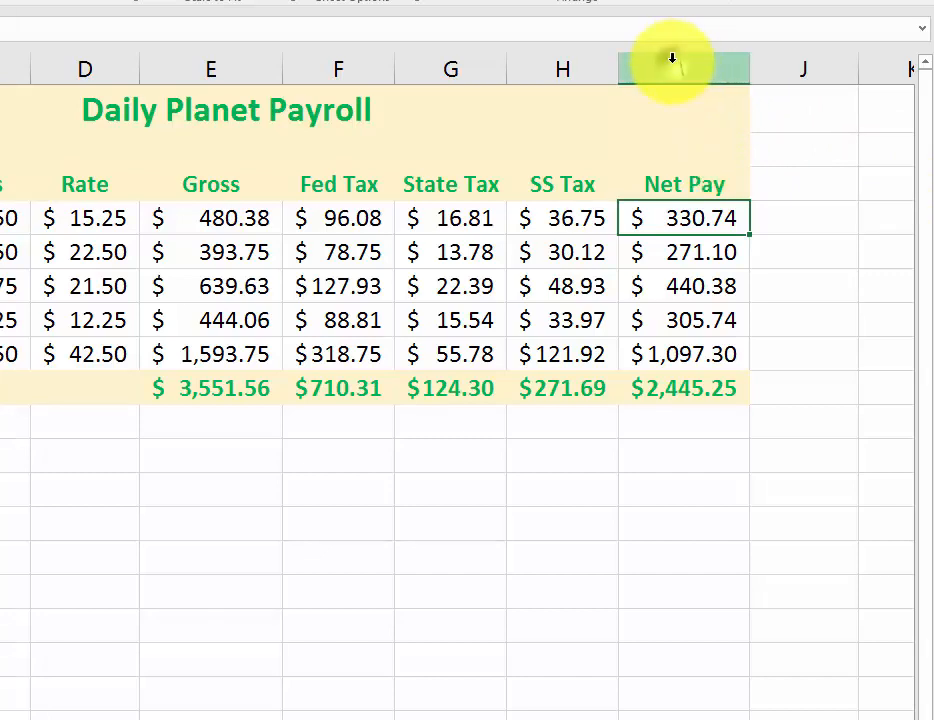
click(672, 63)
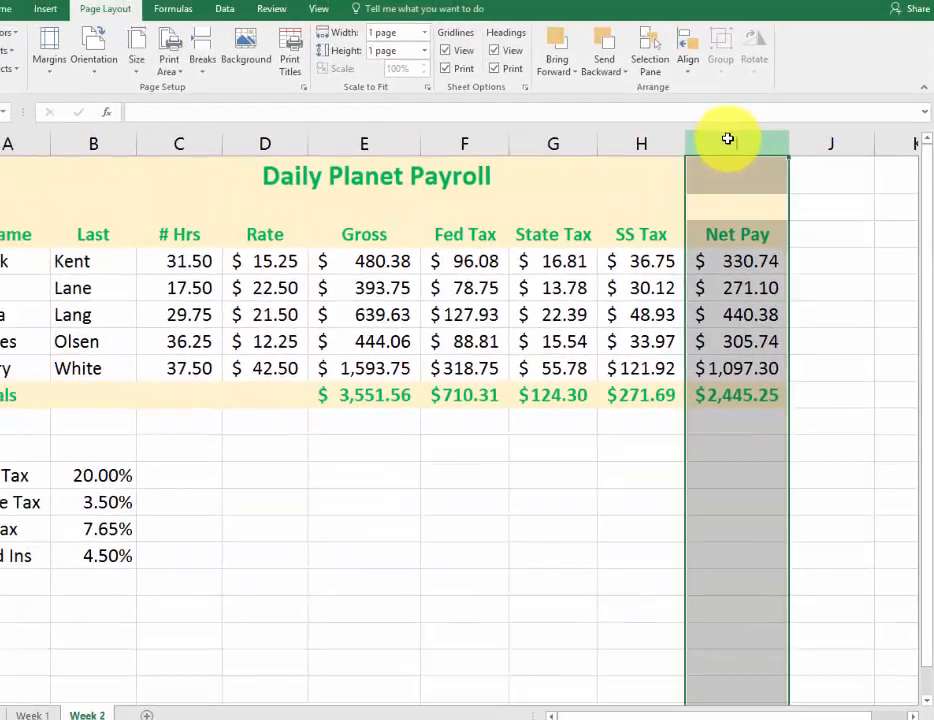
right_click(672, 63)
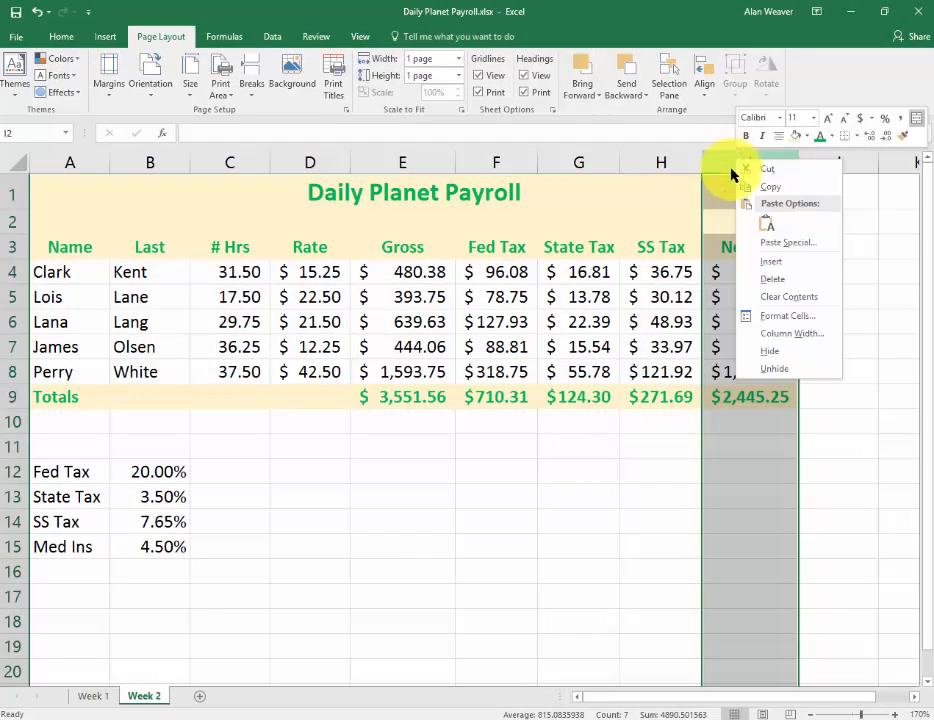
click(771, 261)
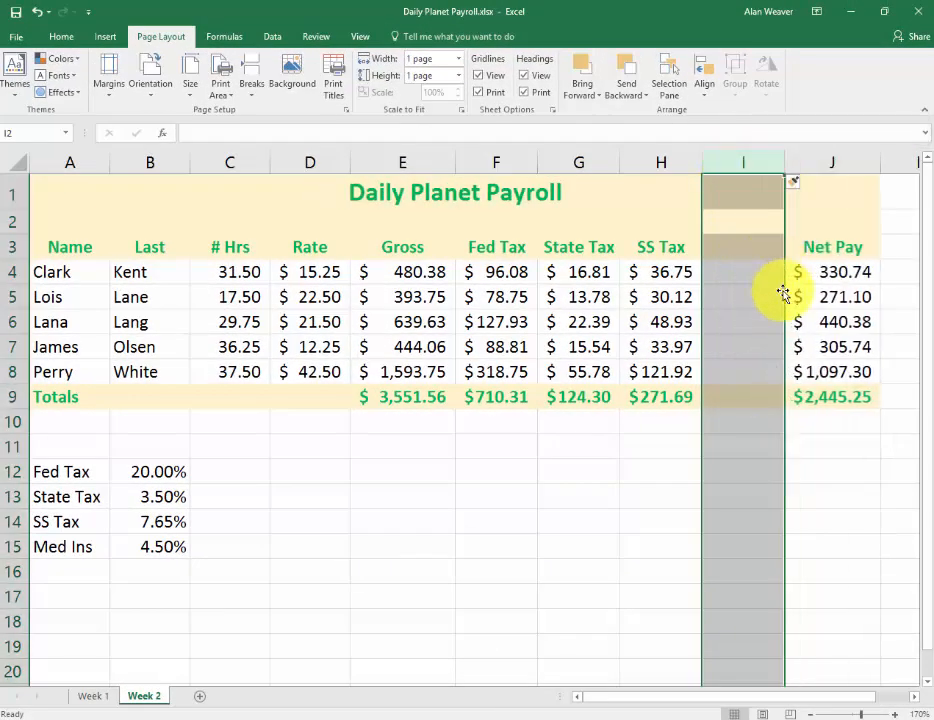
click(750, 246)
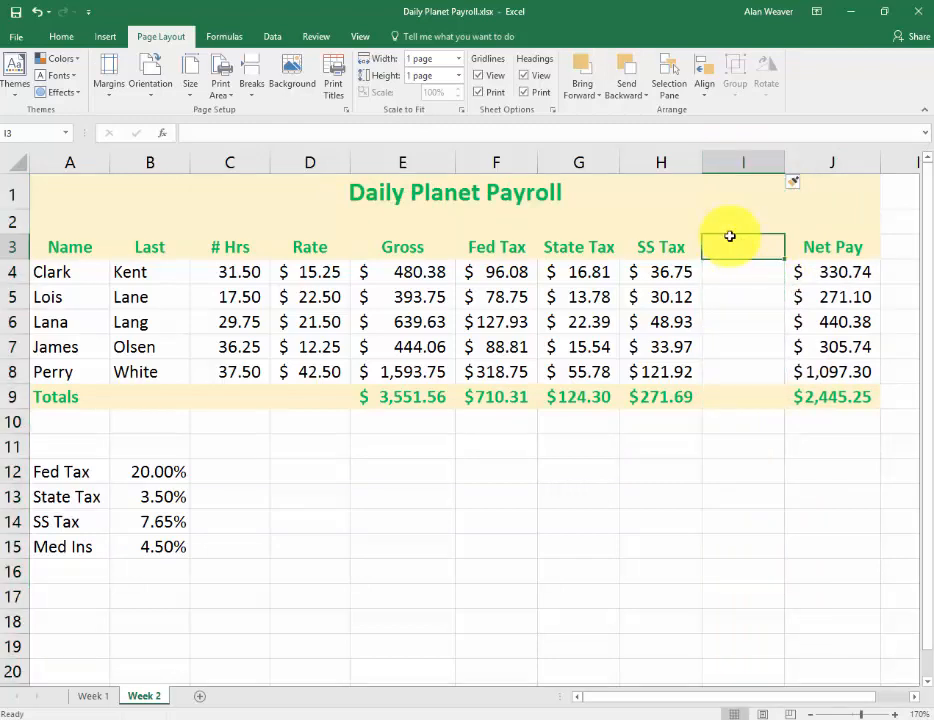
text(Med Ins)
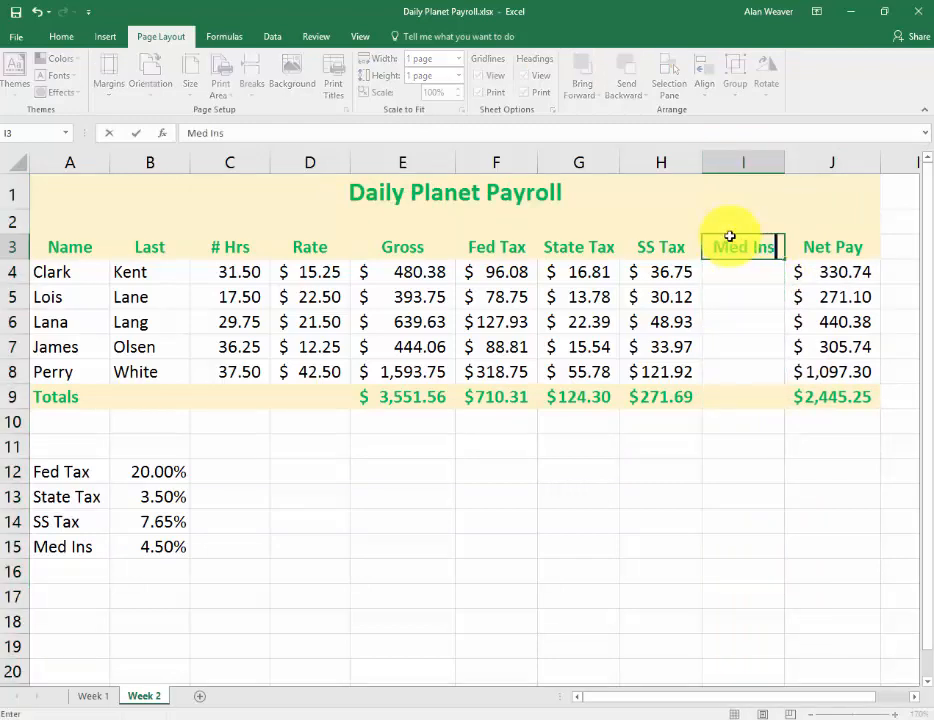
key(Return)
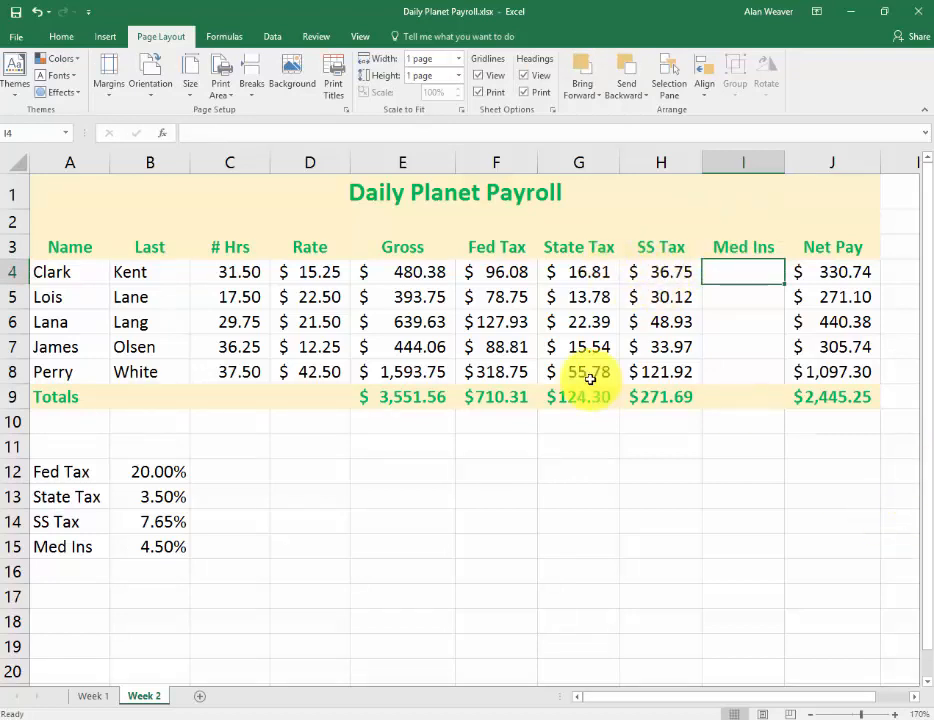
Step: Calculate the first employee's medical insurance in I4 with the formula =E4*$B$15
text(=)
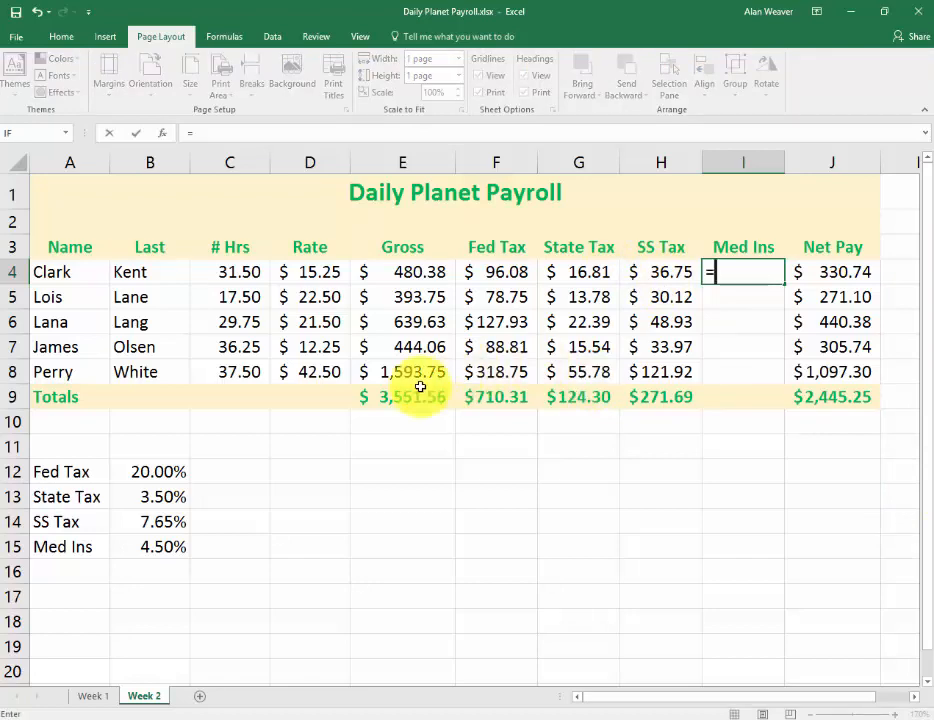
click(393, 272)
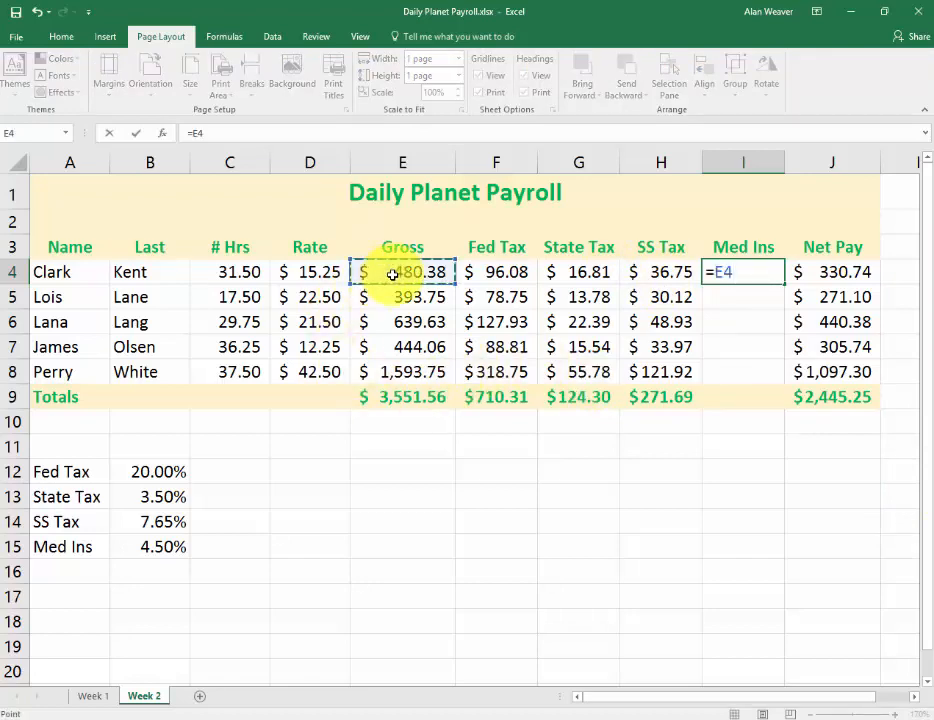
text(*)
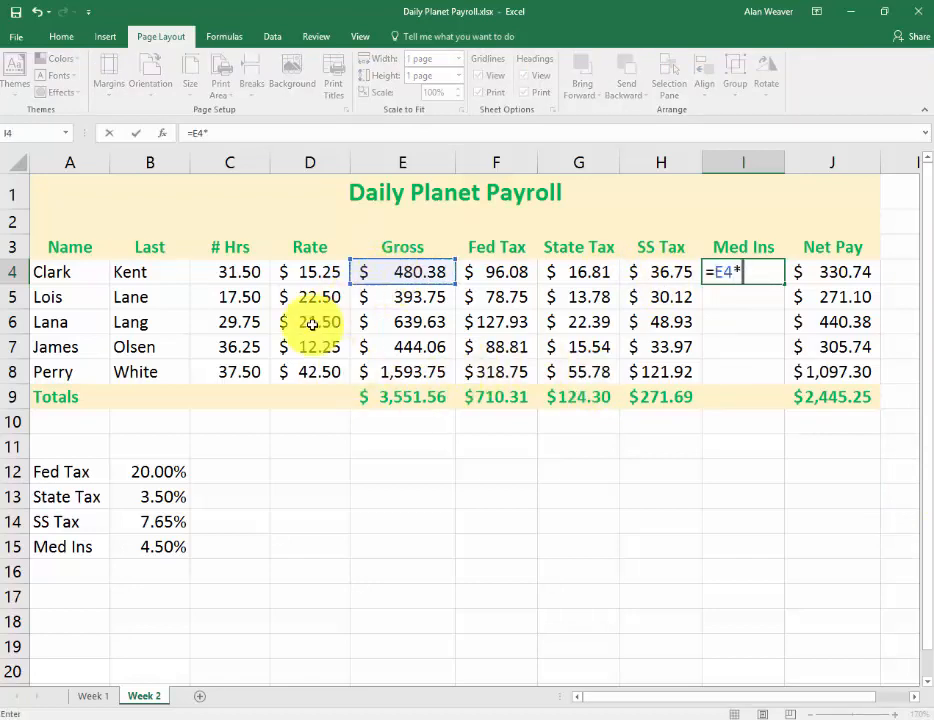
click(145, 545)
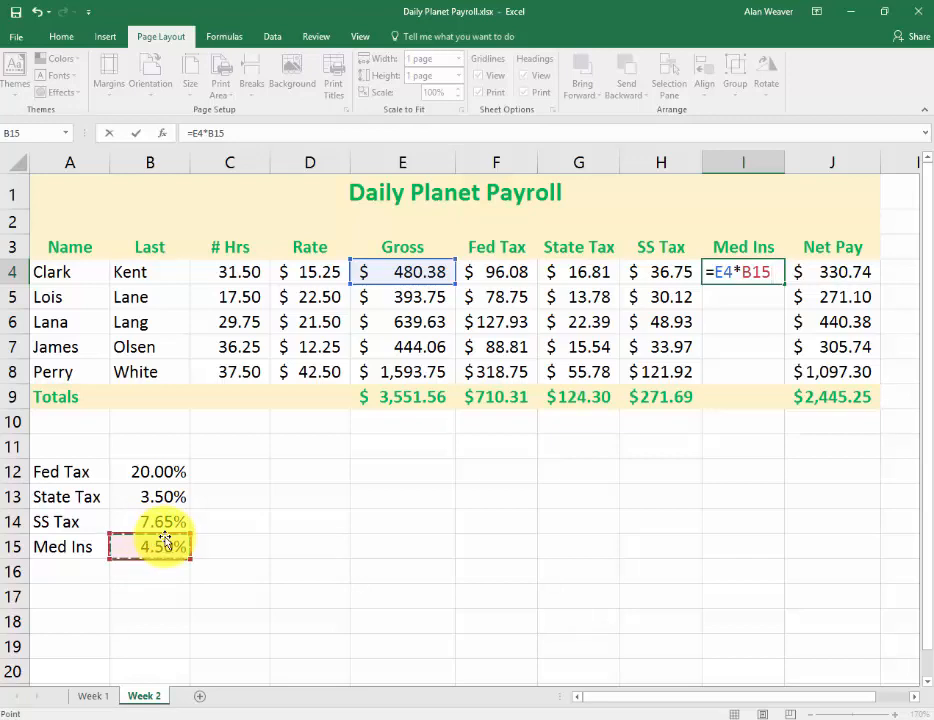
key(F4)
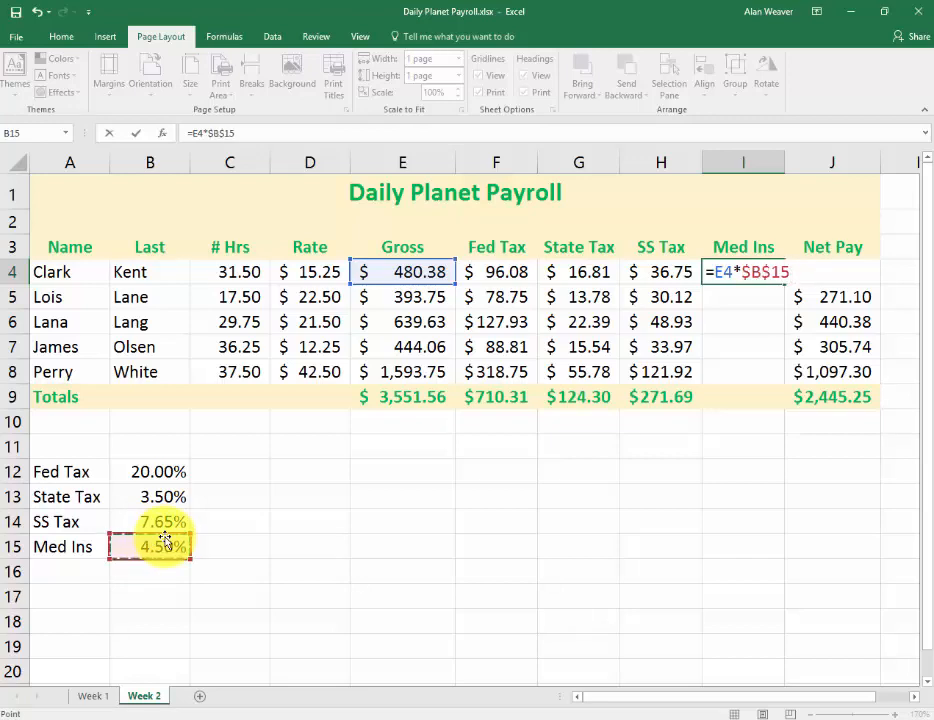
key(ctrl+Return)
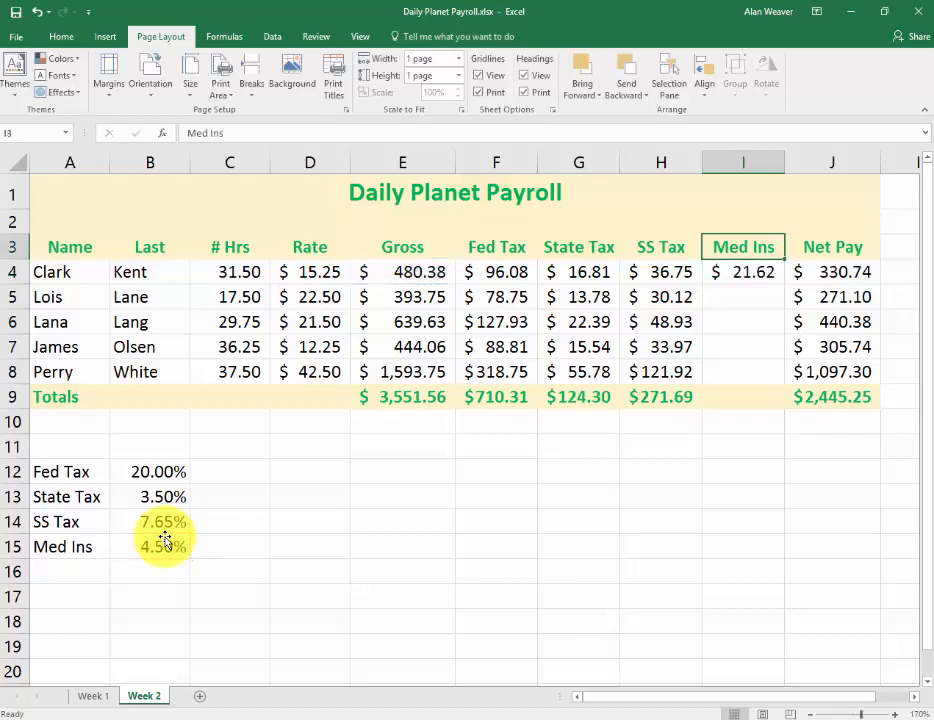
Step: Extend the Net Pay formula in J4 to also subtract medical insurance, making it =E4-F4-G4-H4-I4
key(Right)
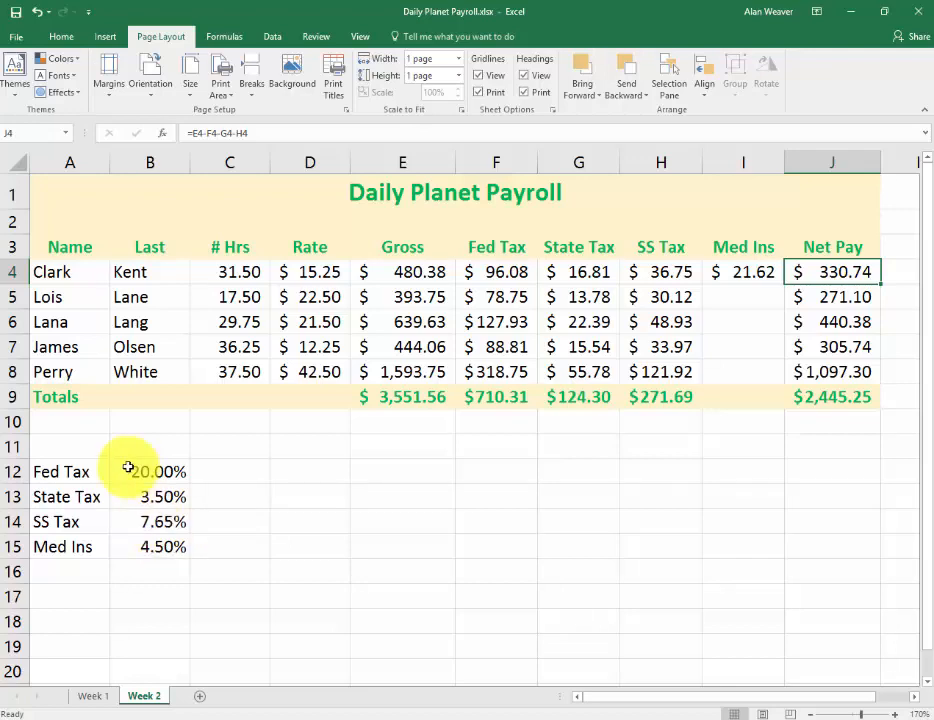
click(254, 130)
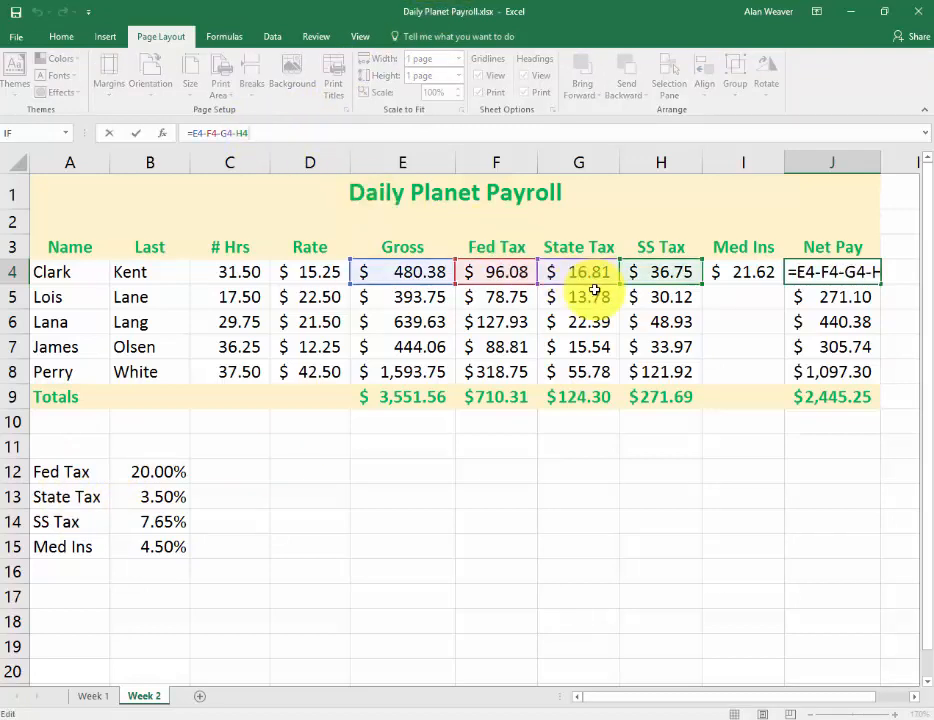
text(-)
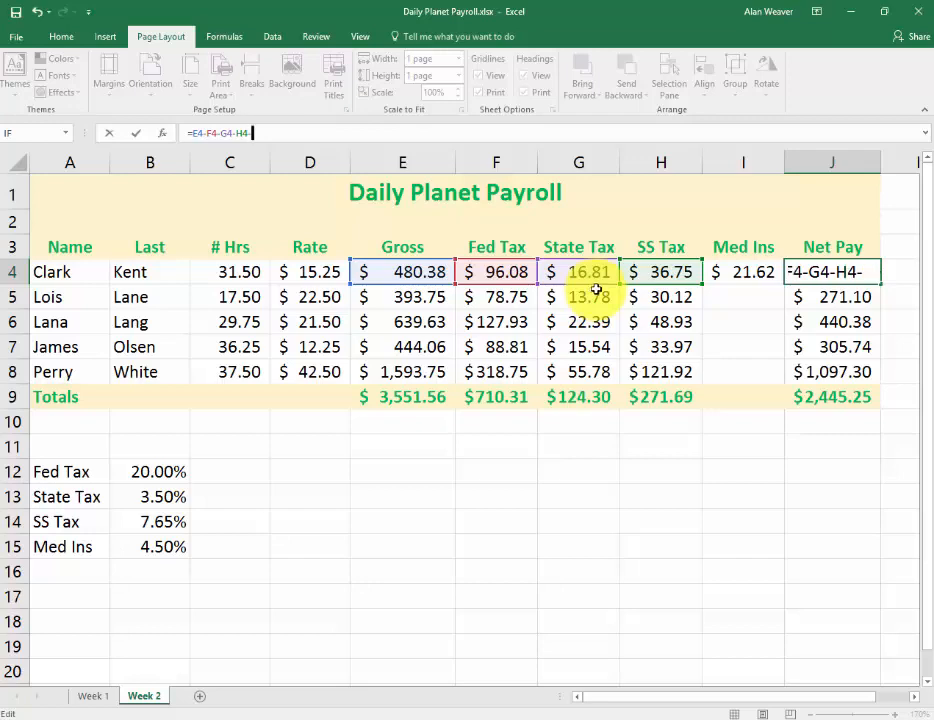
click(729, 271)
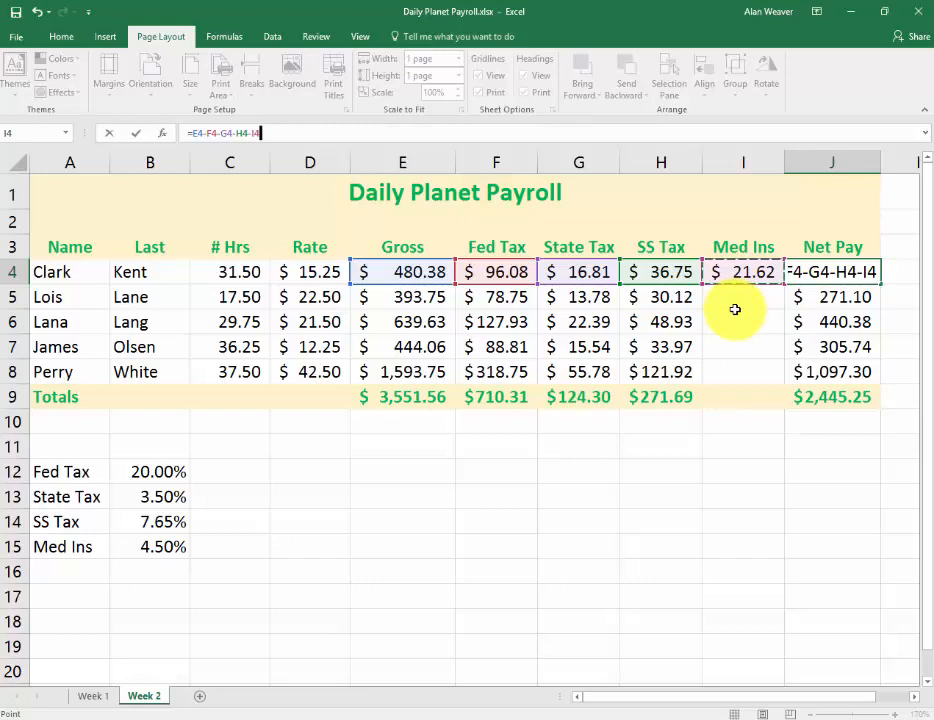
key(ctrl+Return)
Step: Fill the Med Ins and Net Pay formulas from row 4 down to row 8, and total the Med Ins column with AutoSum in I9
key(Left)
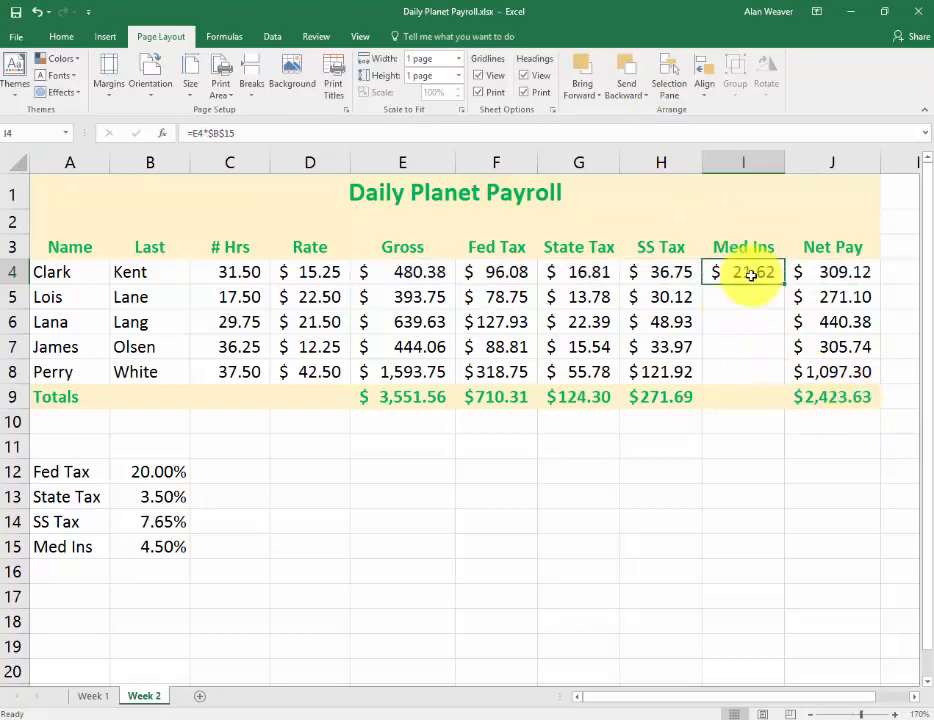
mouse_move(766, 271)
mouse_down()
mouse_move(823, 268)
mouse_move(882, 292)
mouse_move(873, 373)
mouse_up()
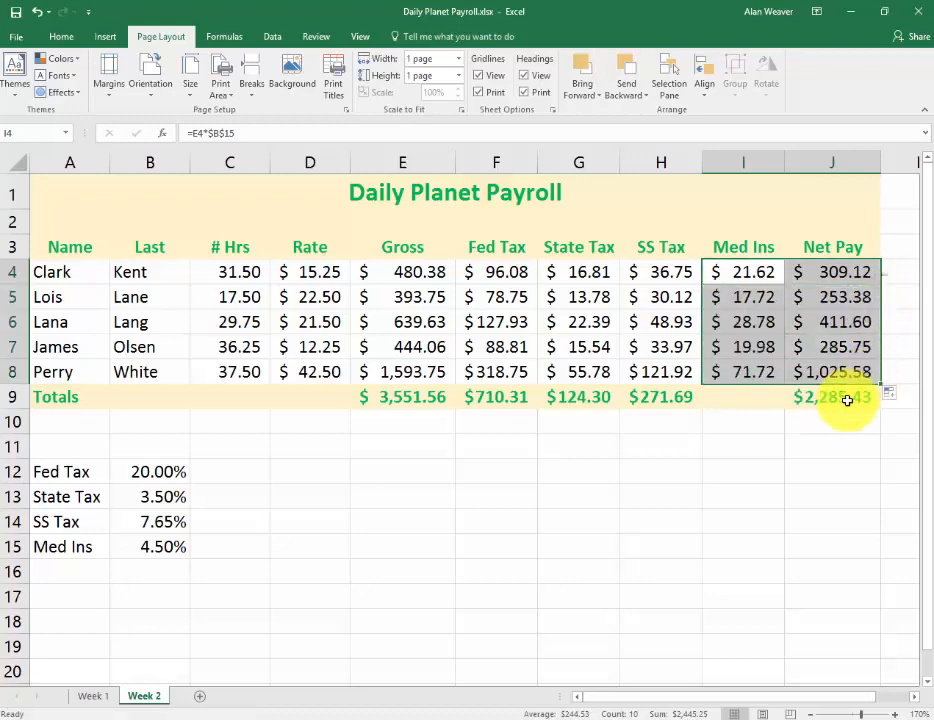
click(755, 403)
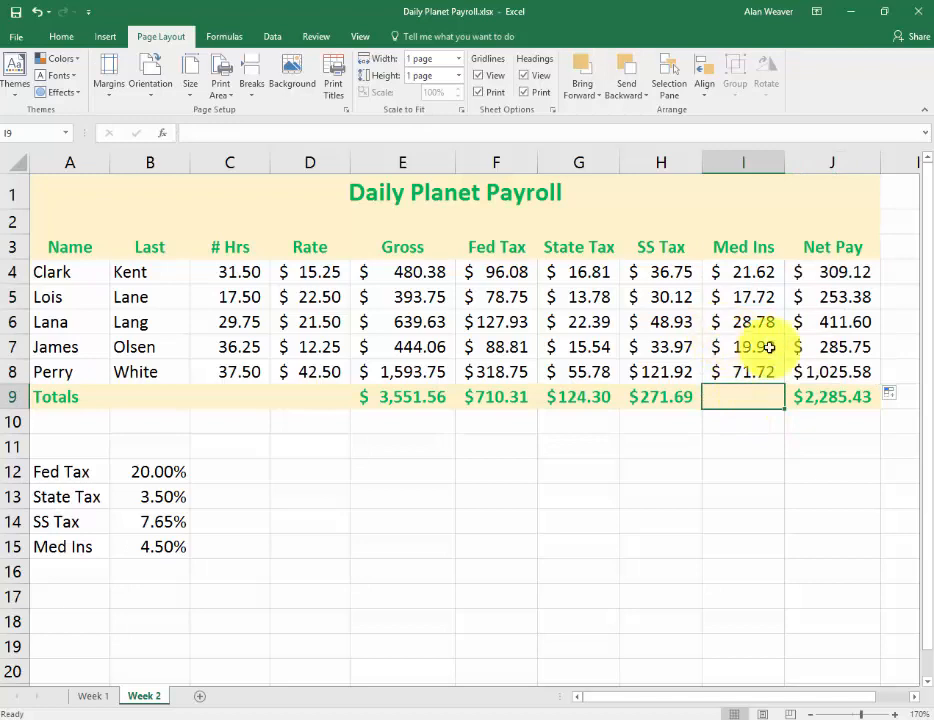
click(61, 36)
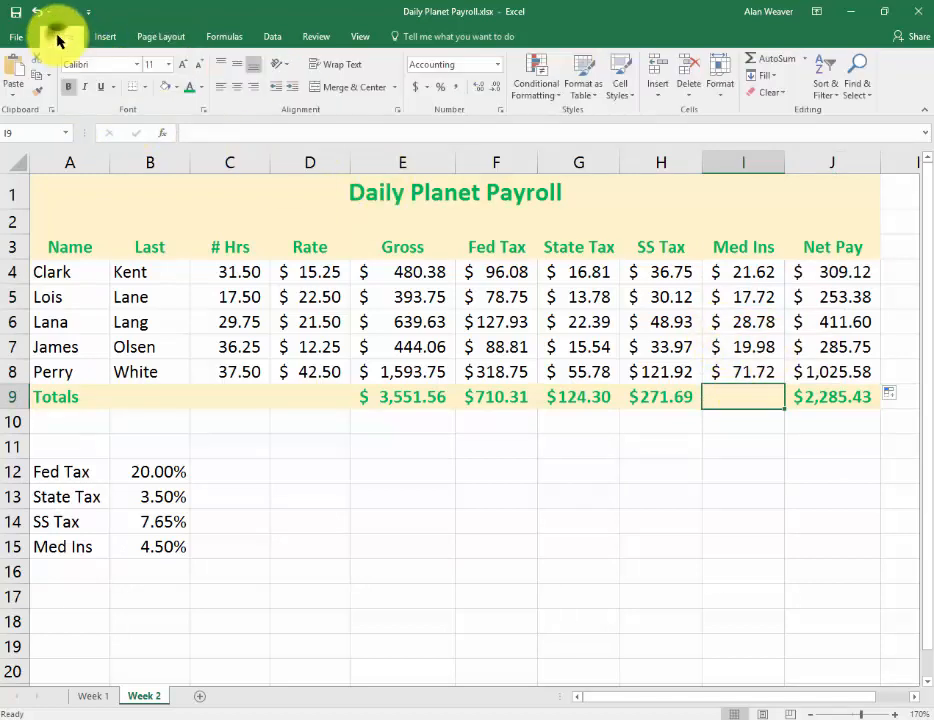
click(782, 62)
click(782, 62)
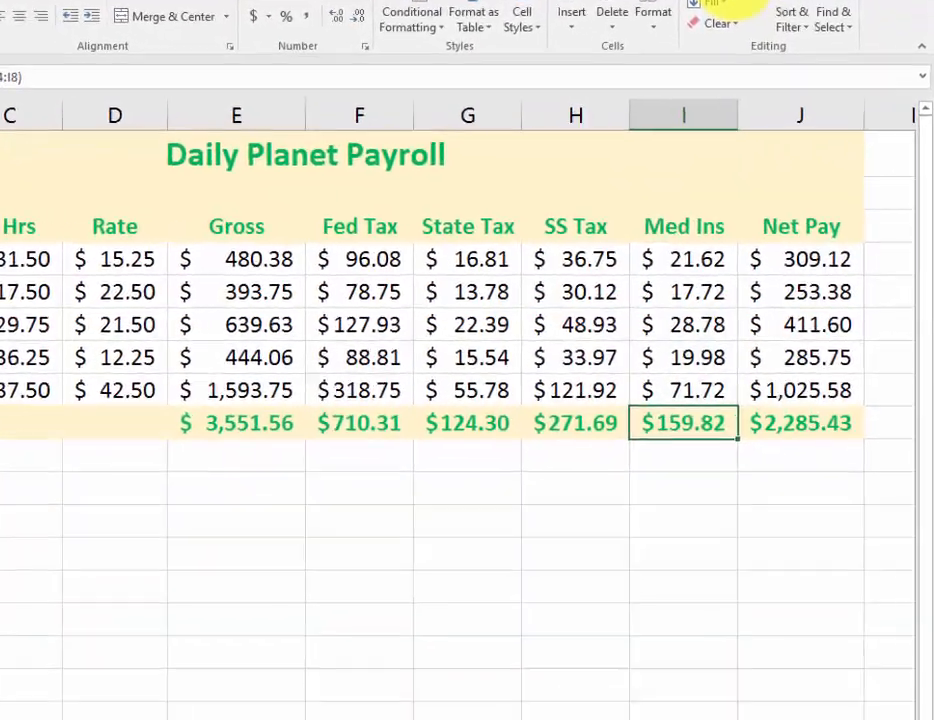
click(713, 417)
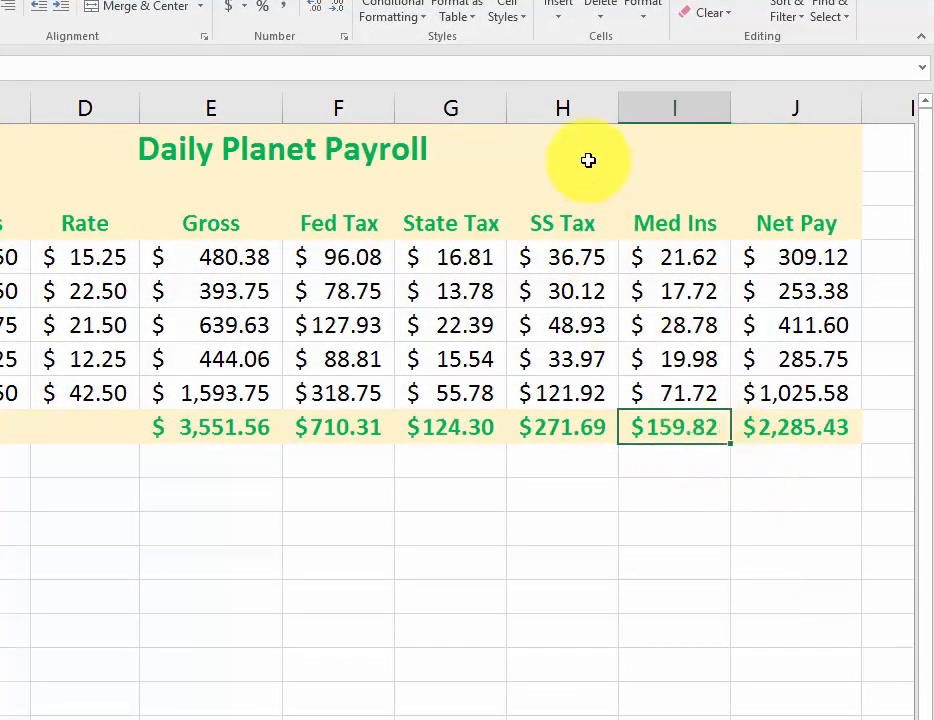
Step: Widen the SS Tax column H slightly
click(605, 106)
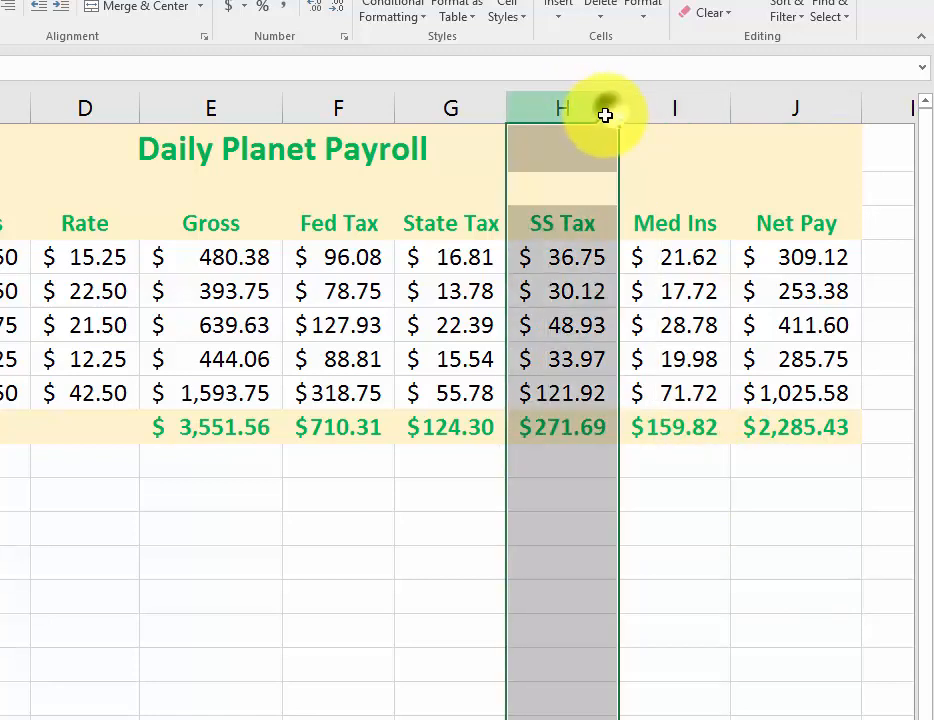
drag(615, 104, 647, 86)
click(580, 180)
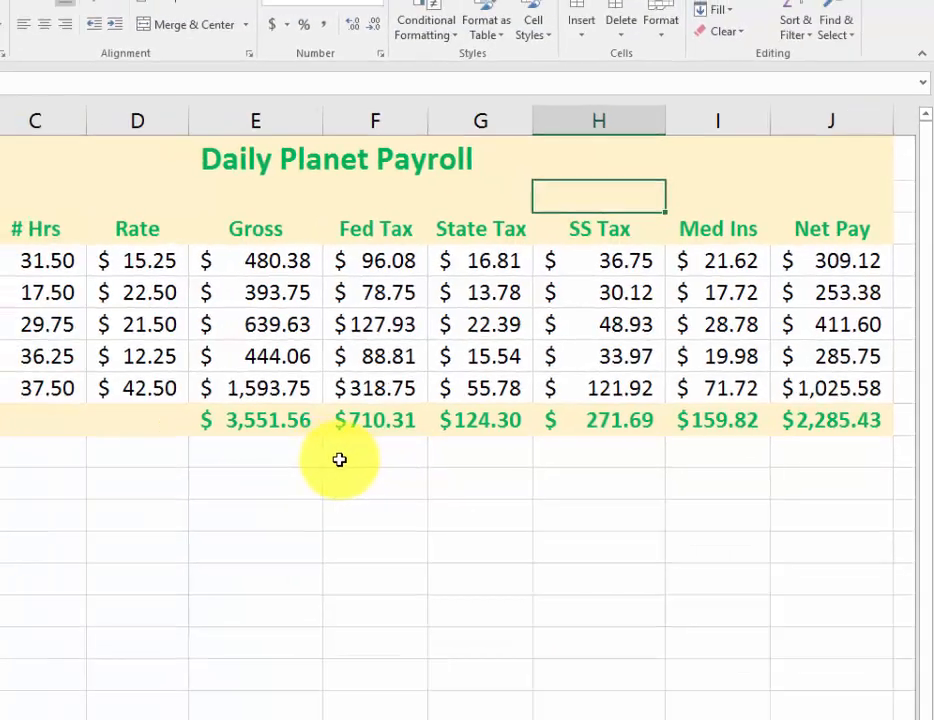
Step: Set the first employee's Week 2 hours in C4 to 24
click(55, 253)
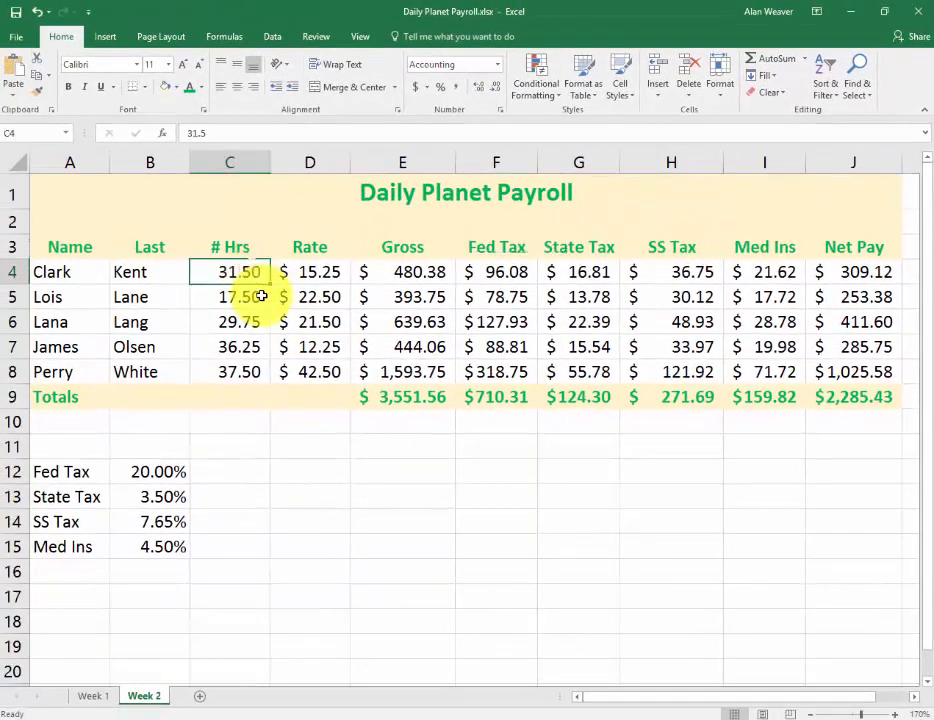
text(24)
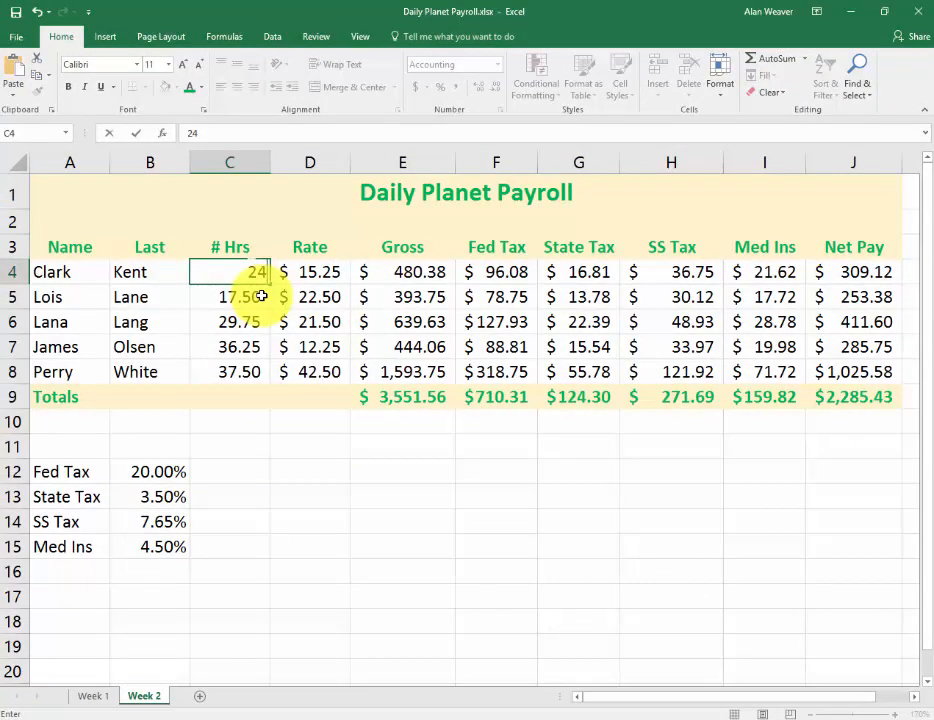
key(Return)
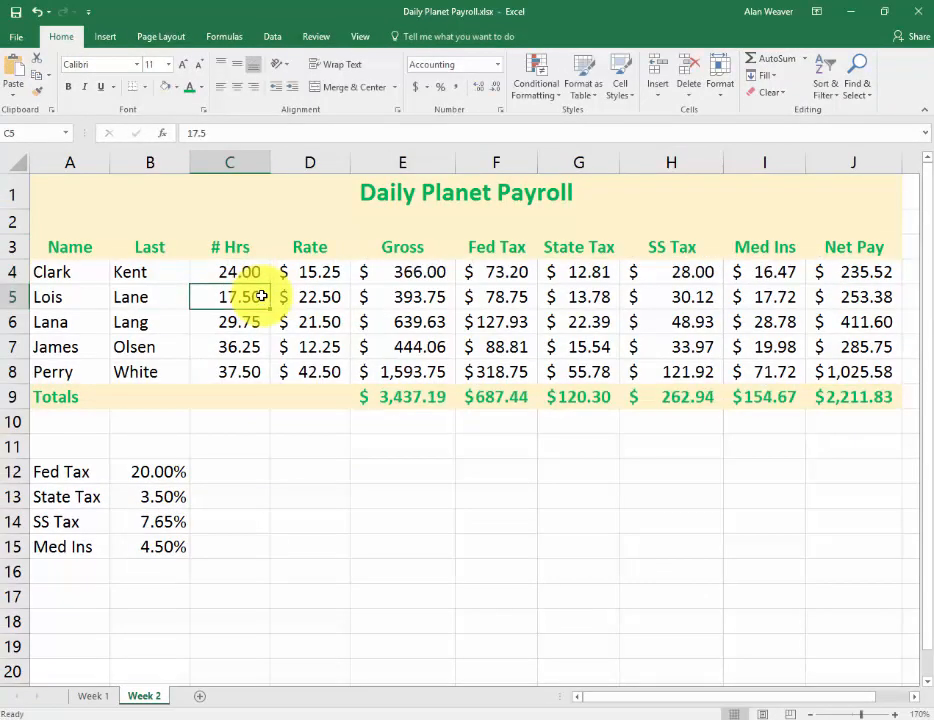
Step: Set the hourly rate in D7 to 12.75
key(Down)
key(Down)
key(Right)
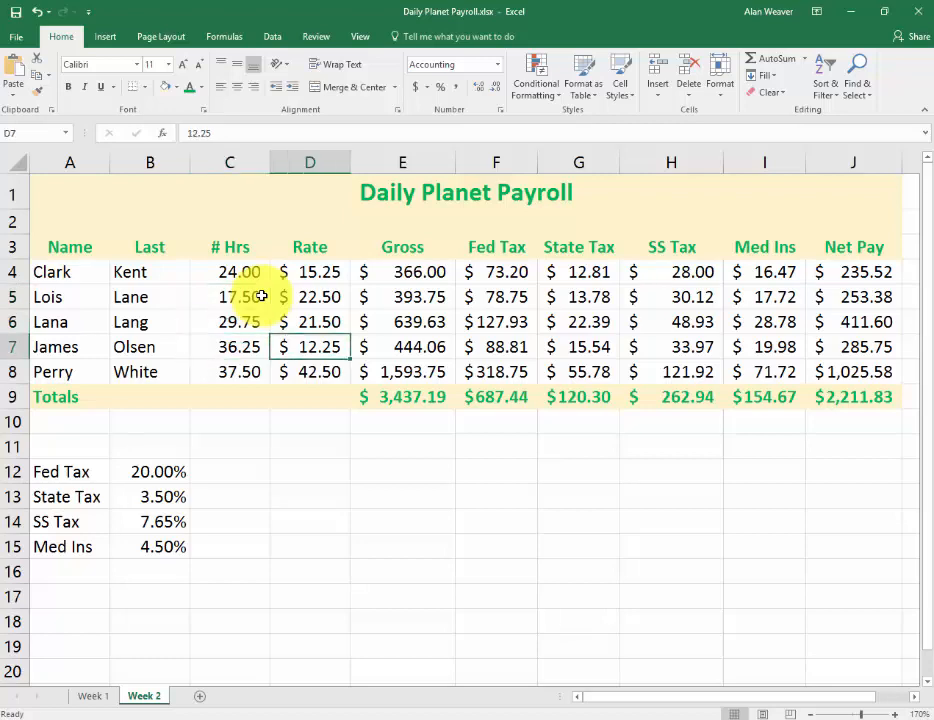
text(12.)
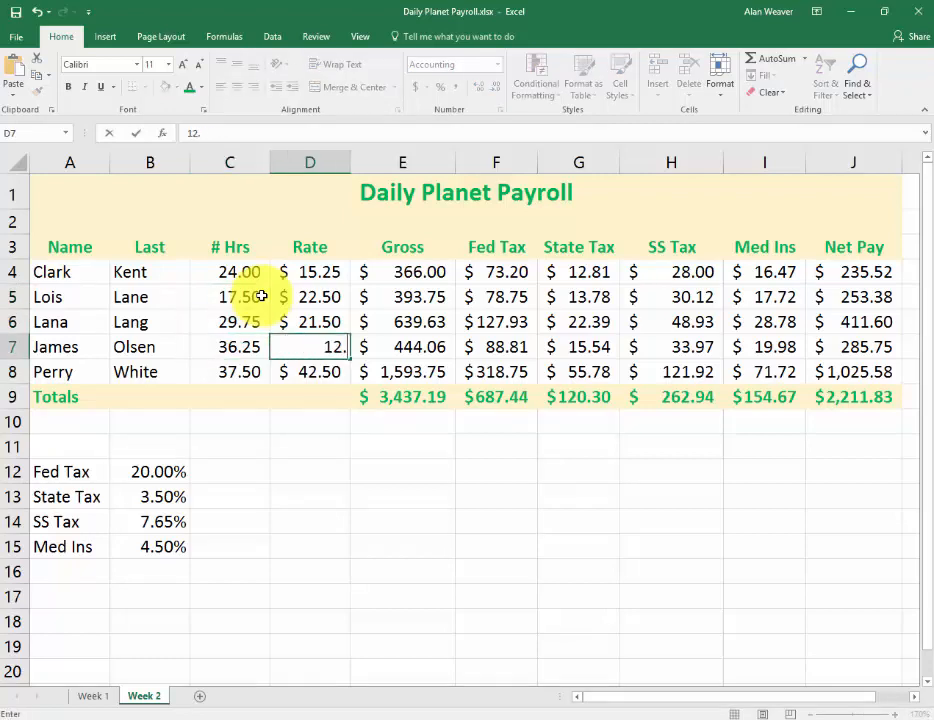
text(75)
key(Return)
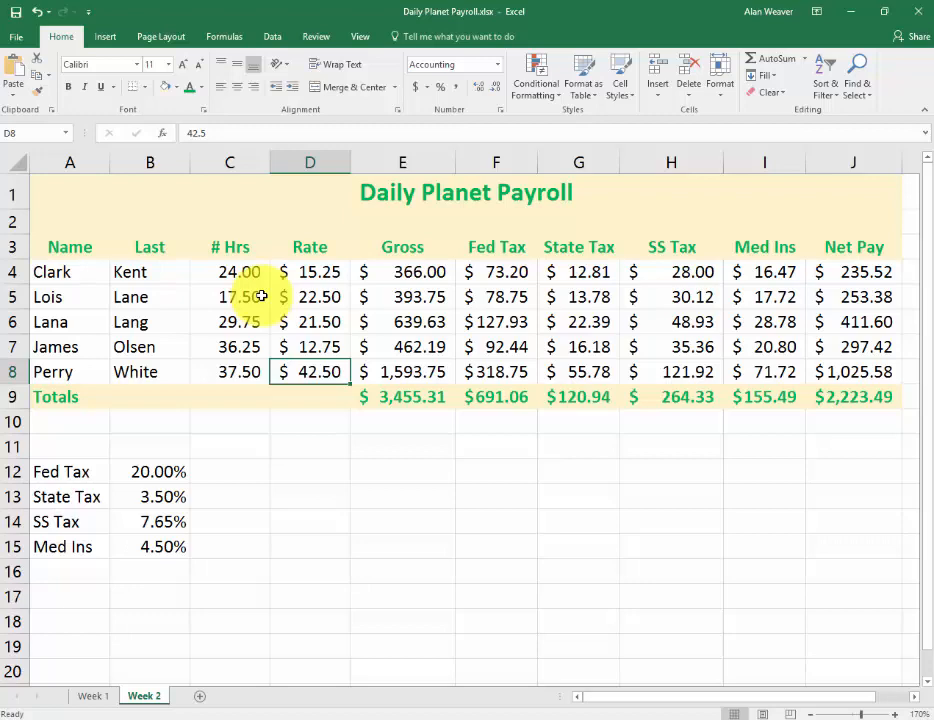
Step: Enter the labels Average, Low, High and Median in cells D12 through D15
click(322, 478)
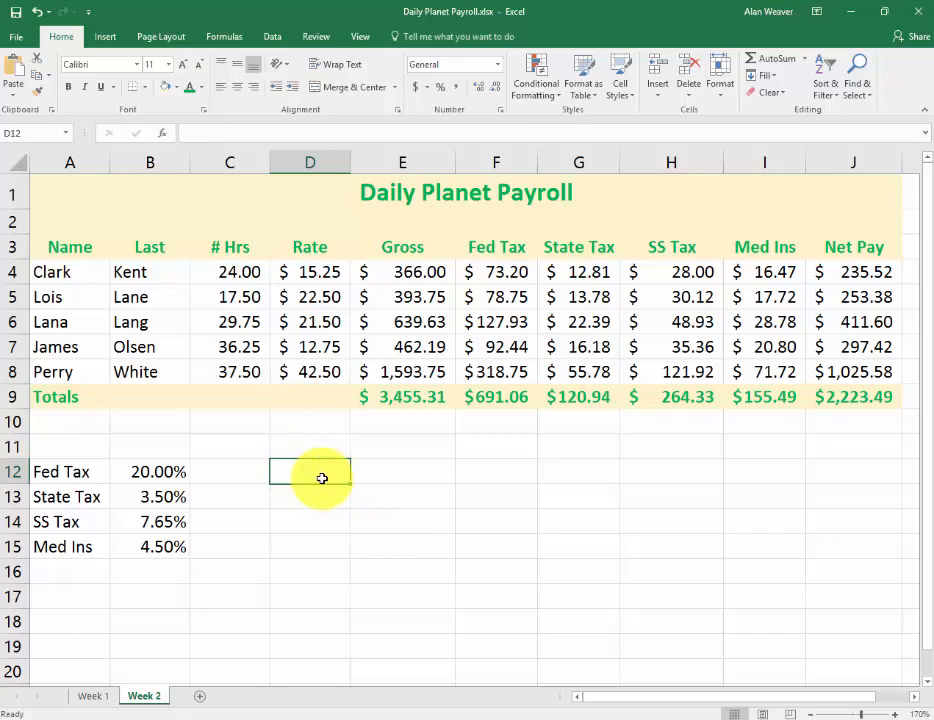
text(Average)
key(Return)
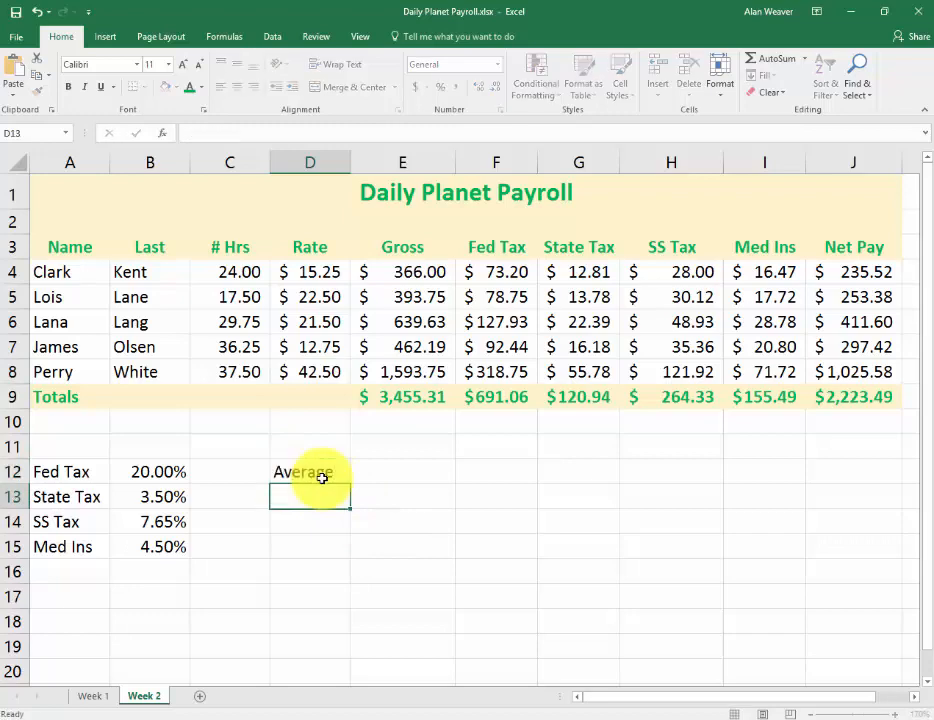
text(Low)
key(Return)
text(High)
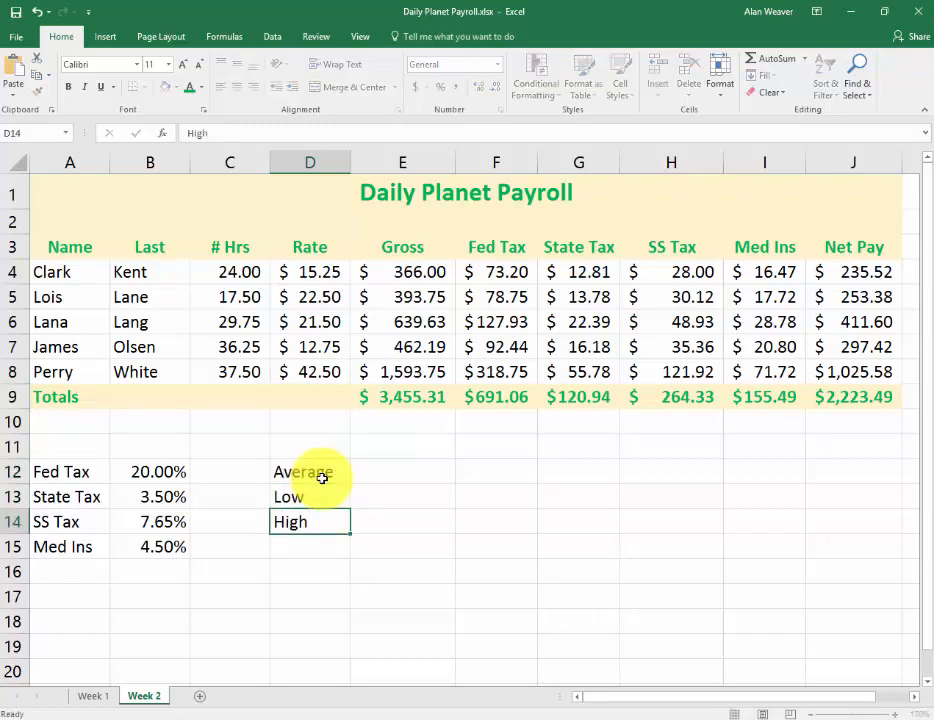
key(Return)
text(Median)
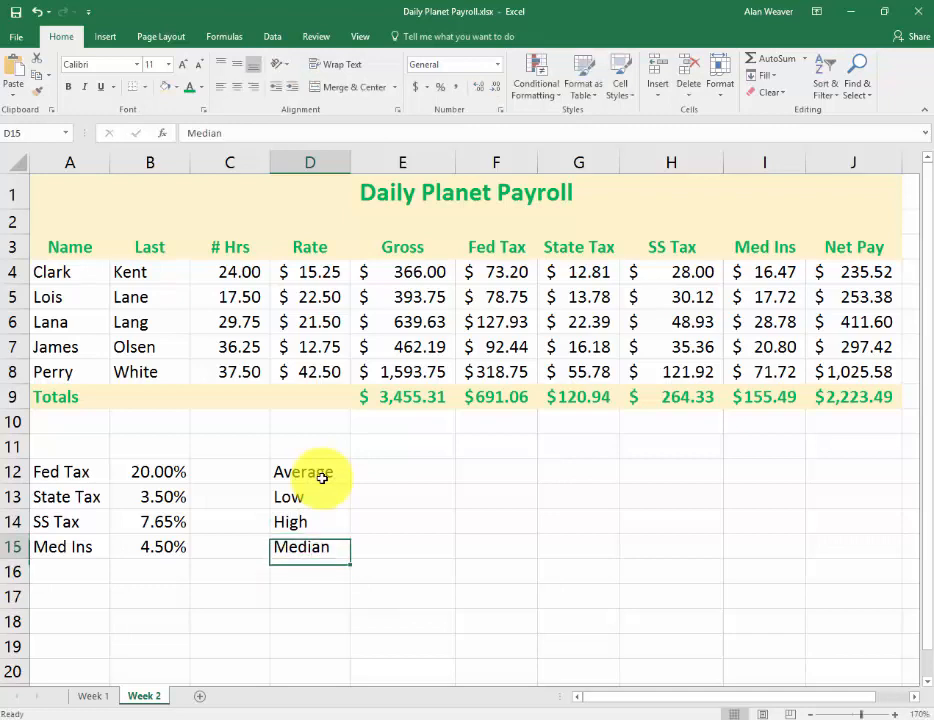
Step: Calculate the average gross pay in E12 with =AVERAGE(E4:E8)
click(322, 478)
key(Right)
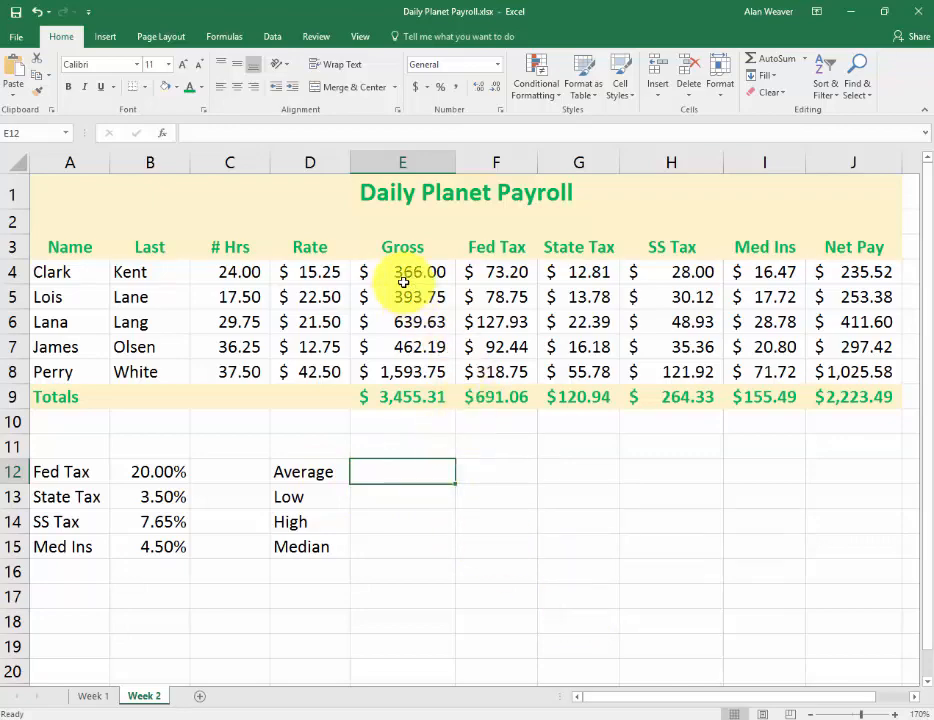
drag(406, 270, 406, 362)
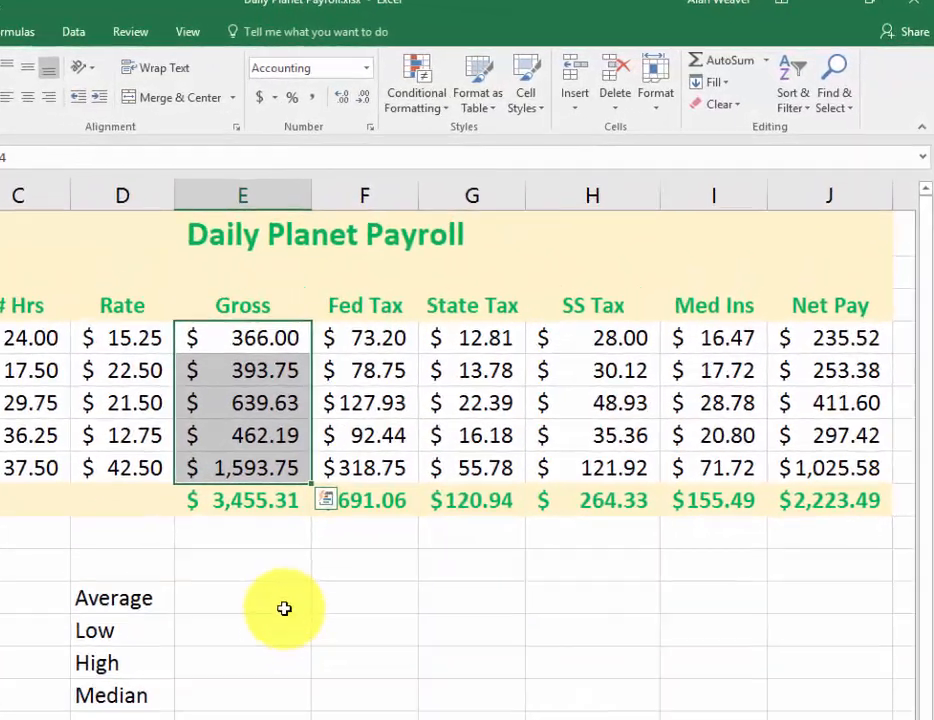
click(432, 473)
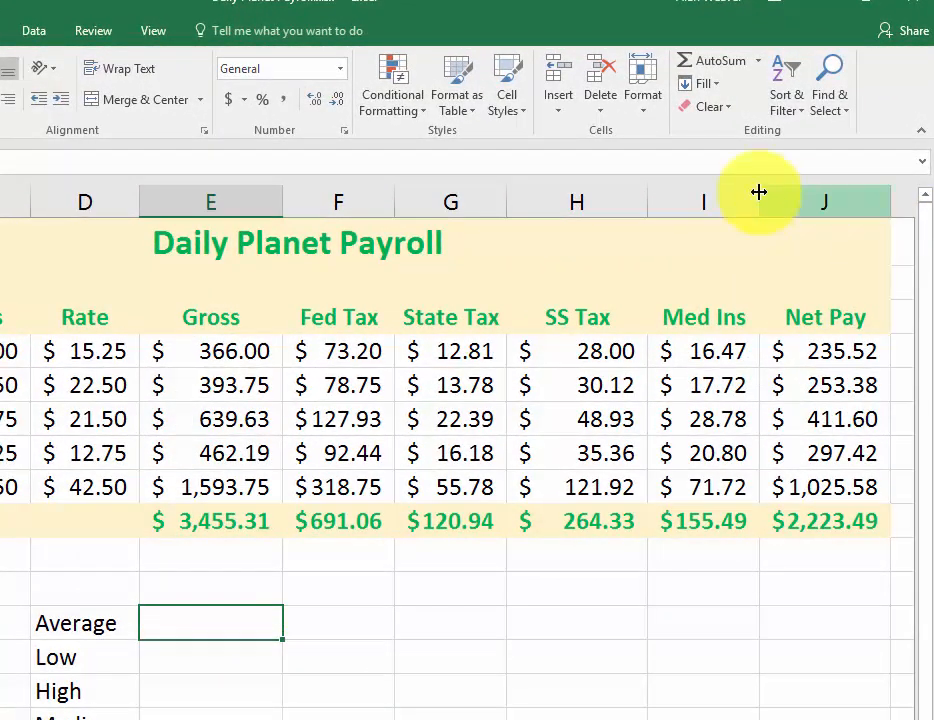
click(760, 63)
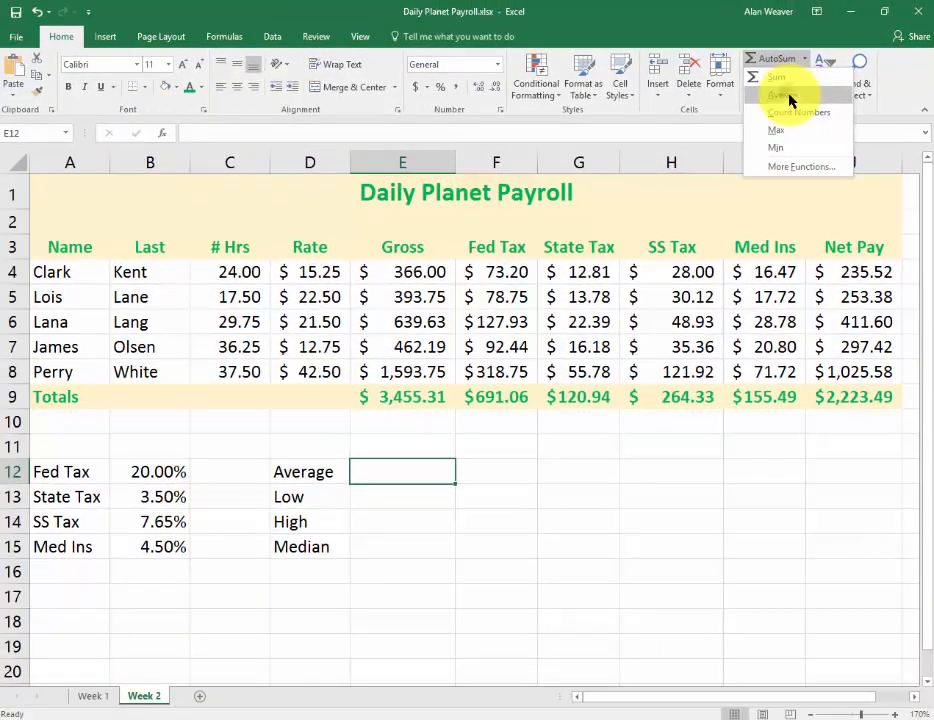
click(729, 110)
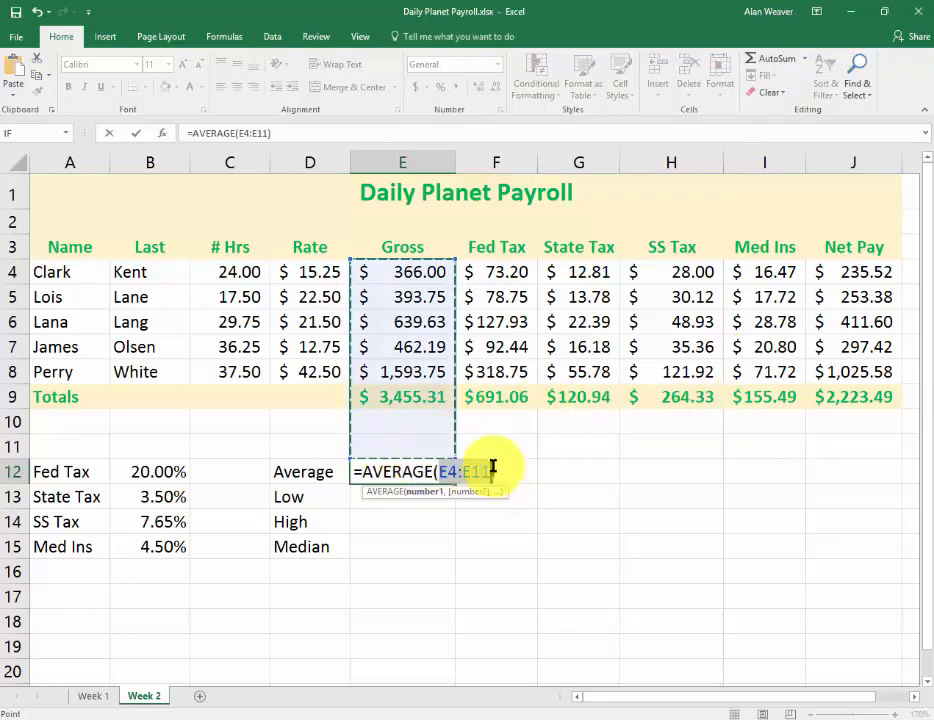
drag(405, 371, 401, 270)
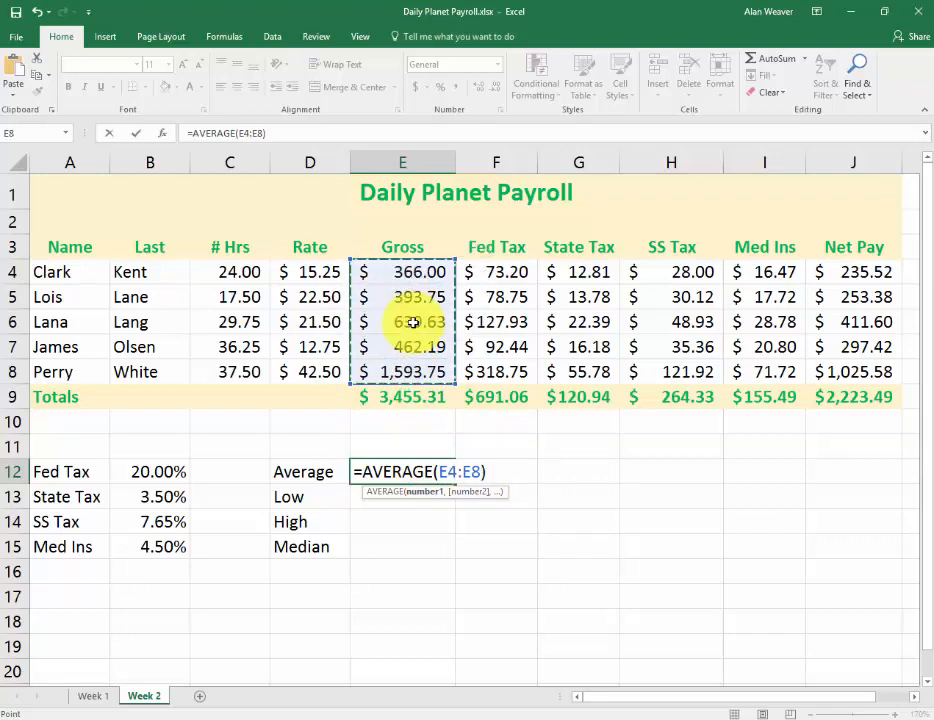
key(Return)
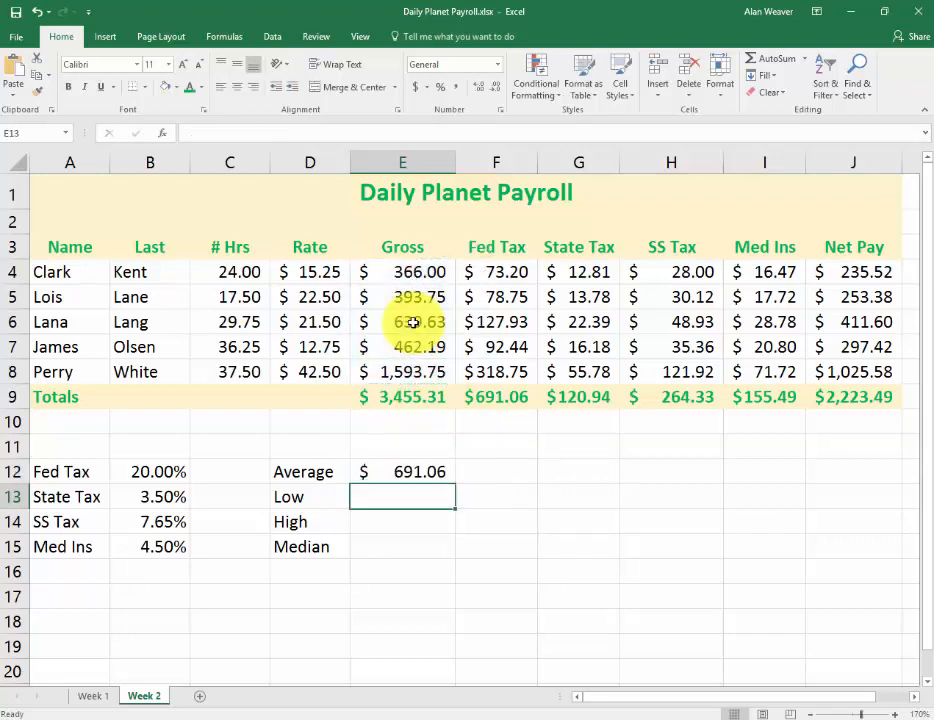
Step: Calculate the lowest gross pay in E13 with =MIN(E4:E8)
click(806, 62)
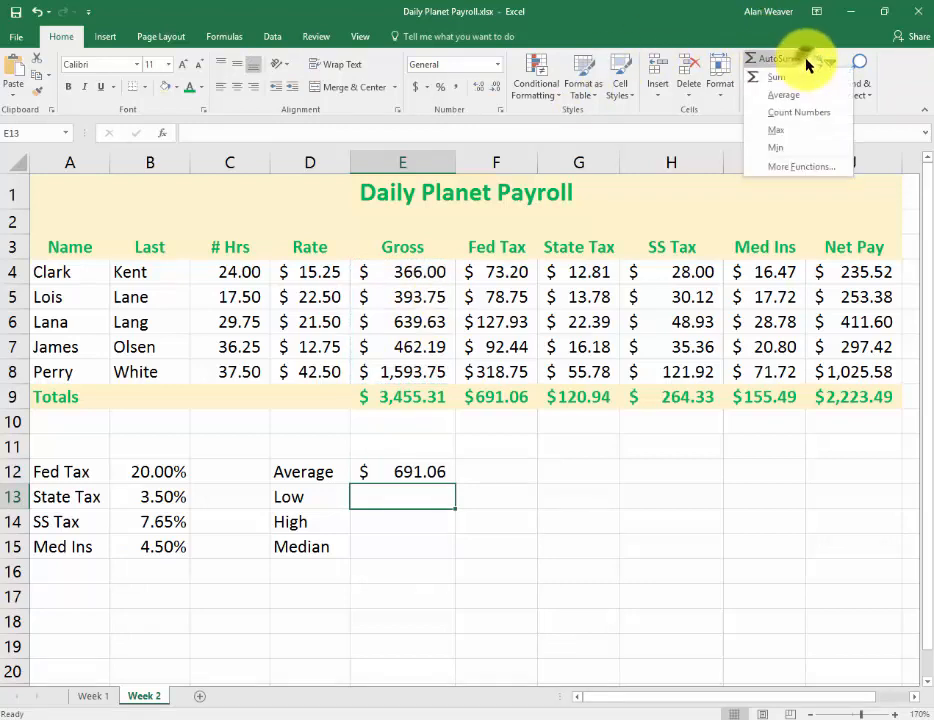
click(781, 146)
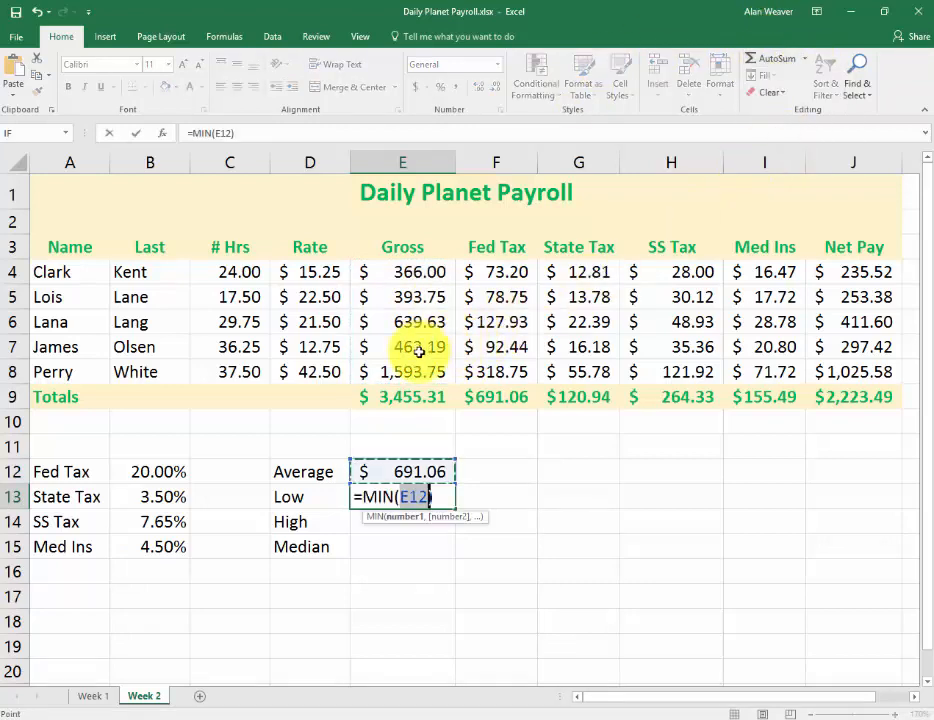
drag(412, 371, 419, 267)
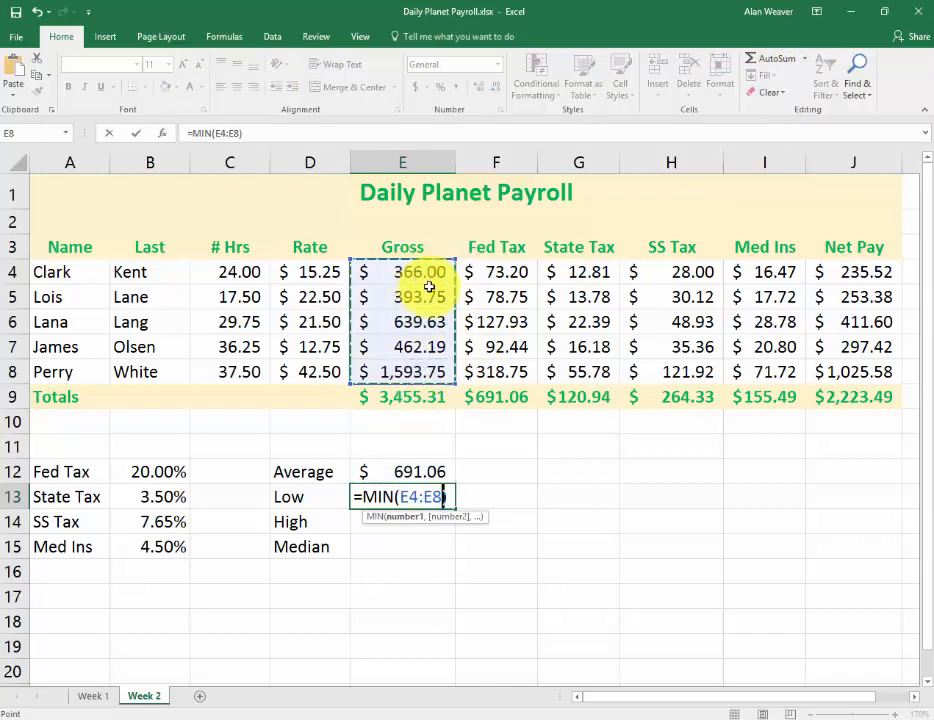
key(Return)
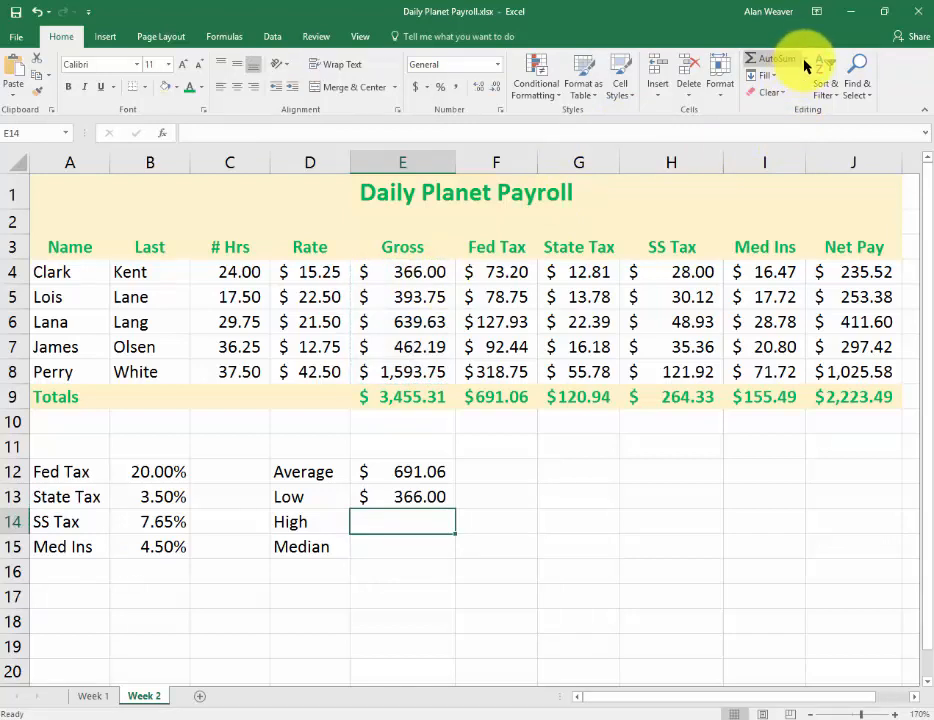
Step: Calculate the highest gross pay in E14 with =MAX(E4:E8)
click(657, 571)
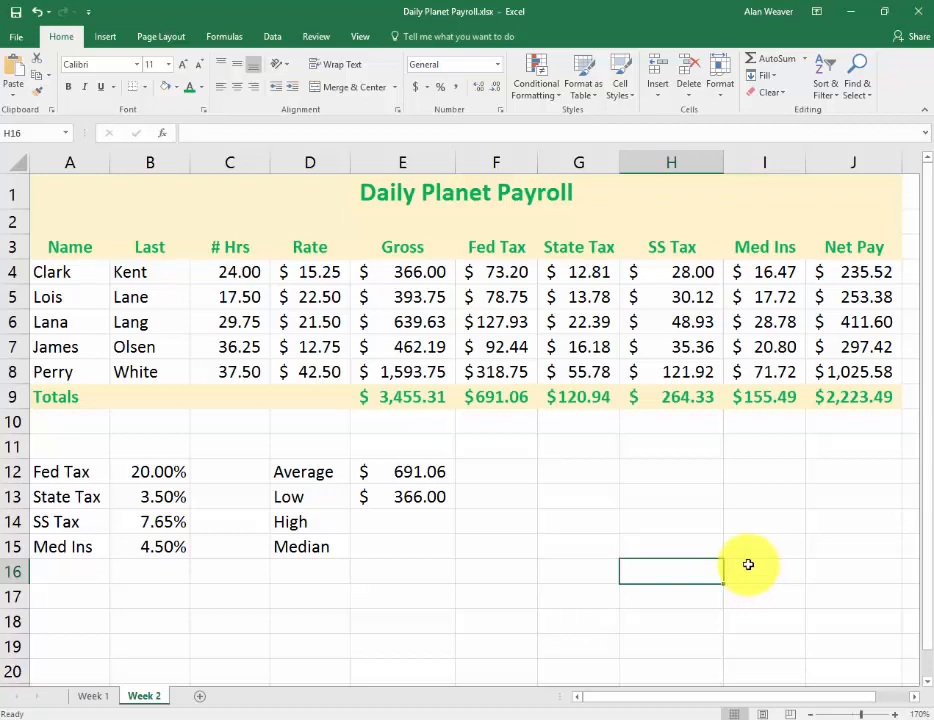
click(392, 522)
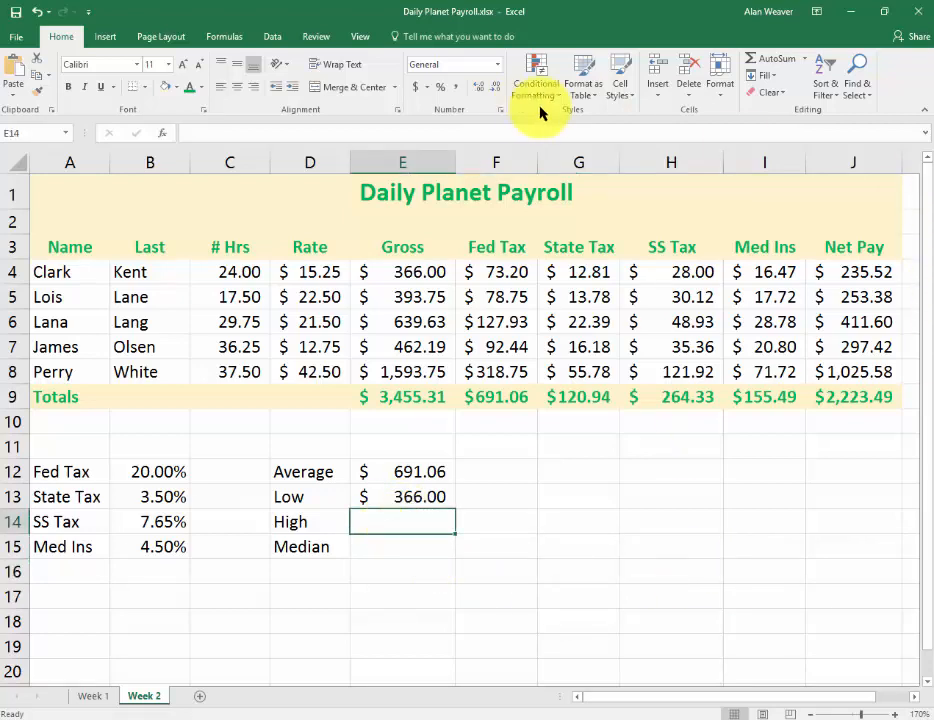
click(803, 60)
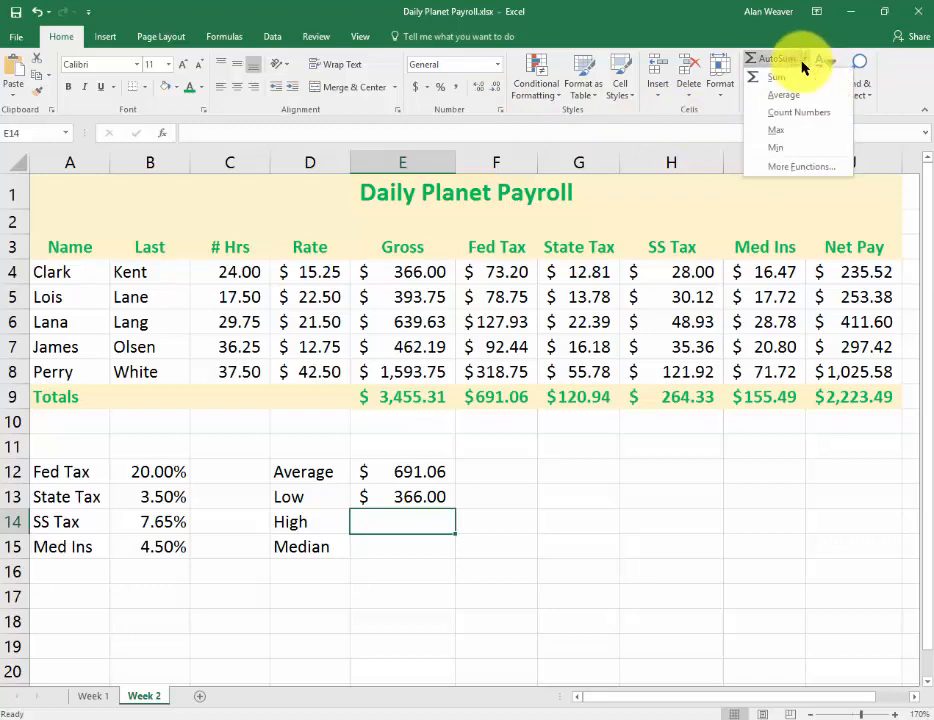
click(781, 130)
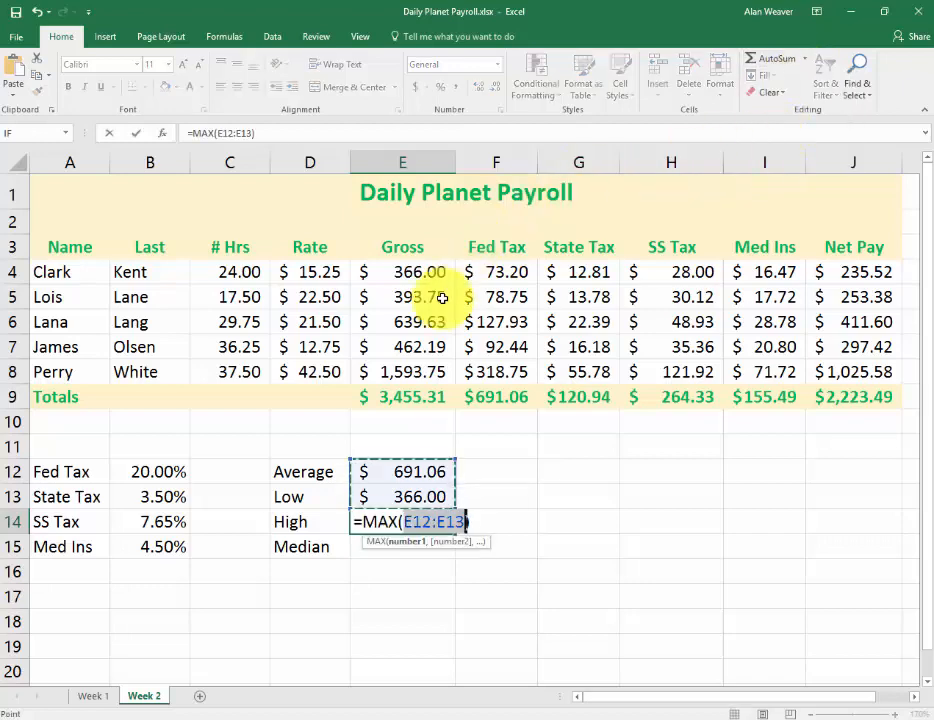
drag(413, 376, 422, 268)
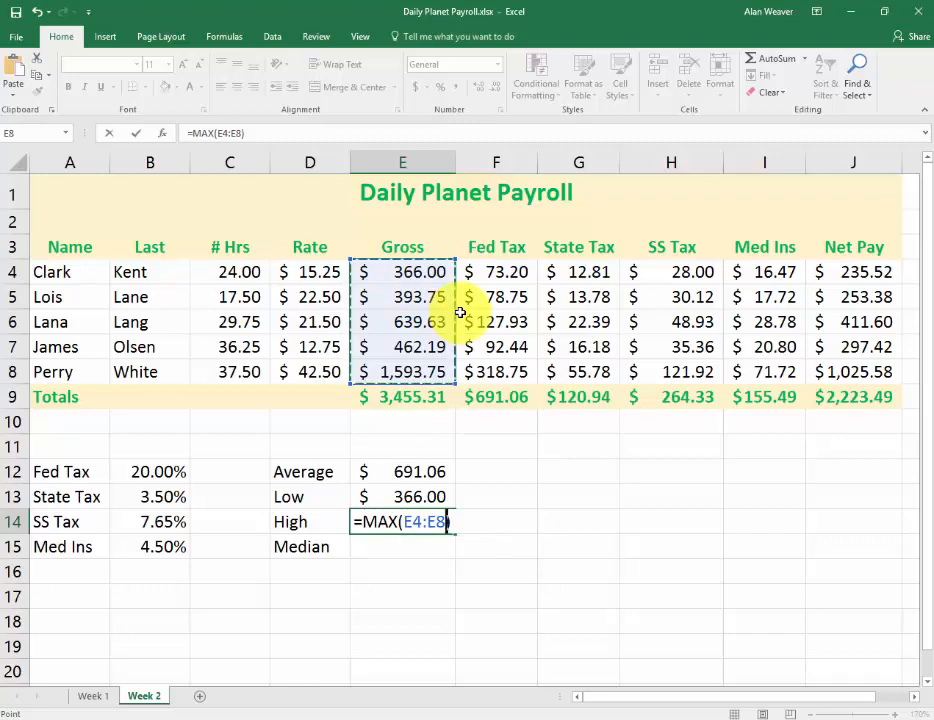
key(Return)
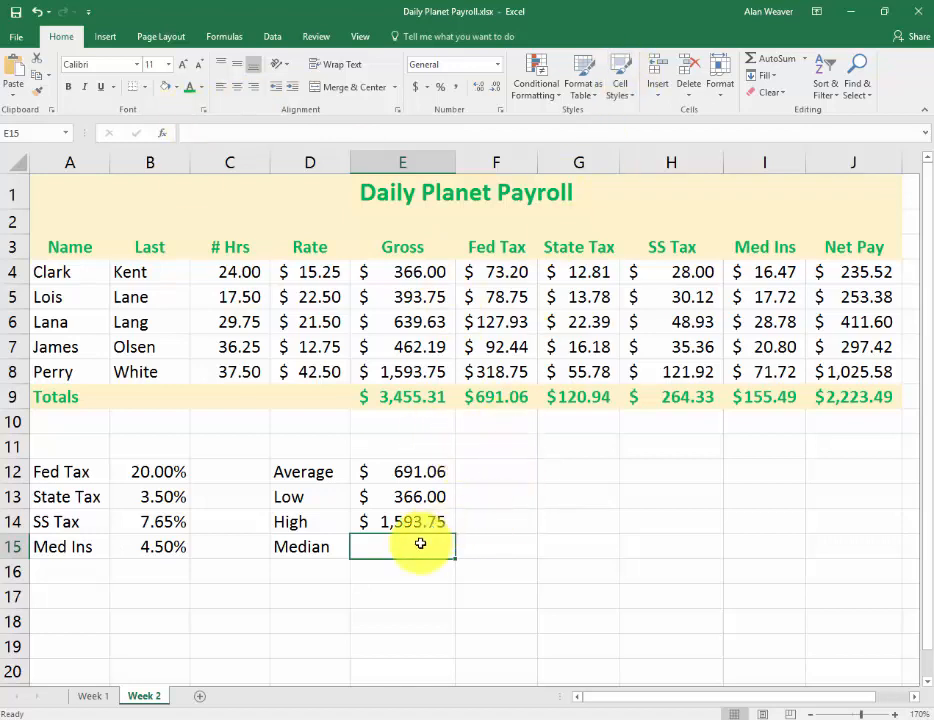
Step: Start inserting a function in E15 and show the Statistical category of functions
click(804, 59)
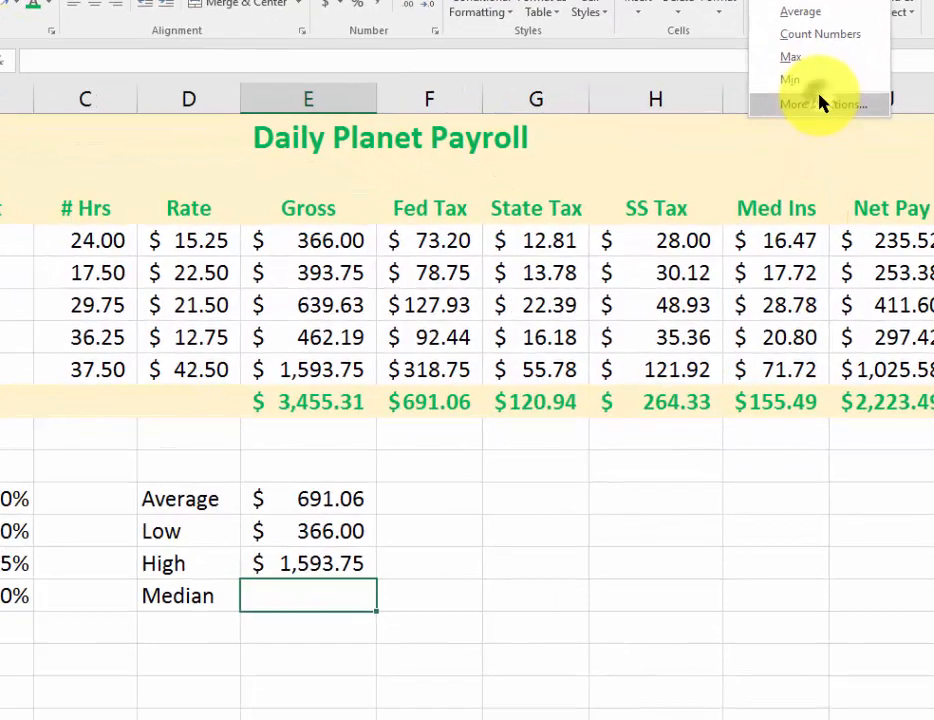
click(819, 103)
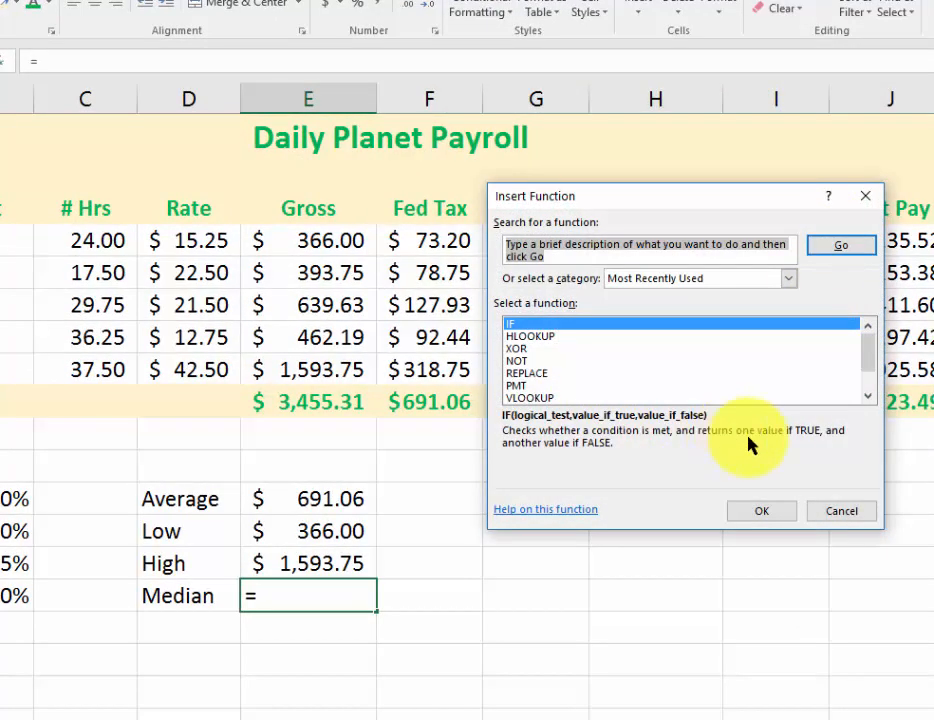
drag(874, 371, 874, 402)
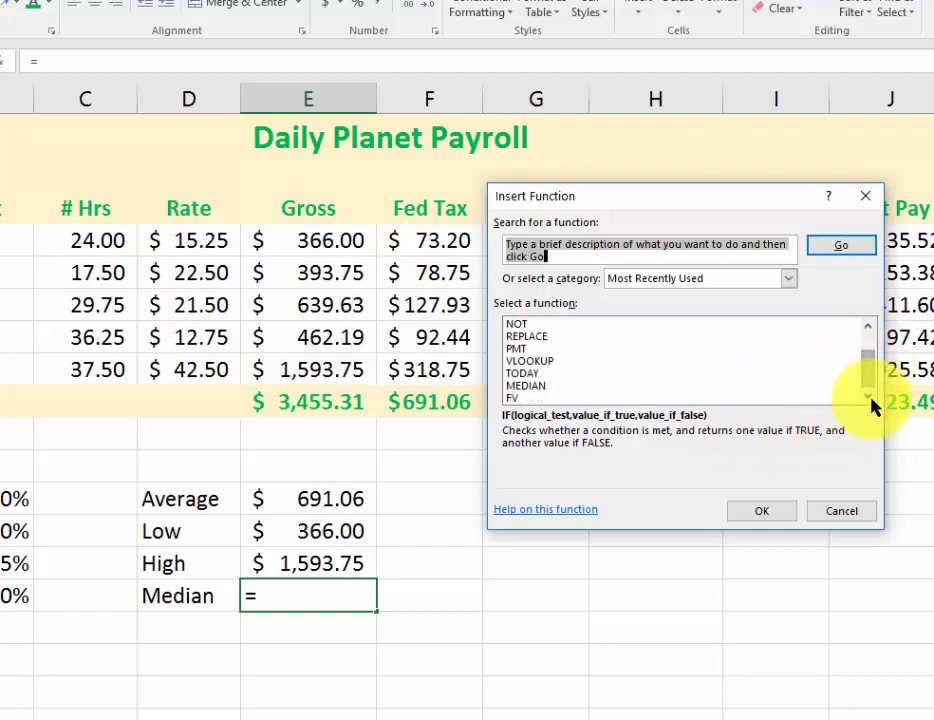
click(788, 280)
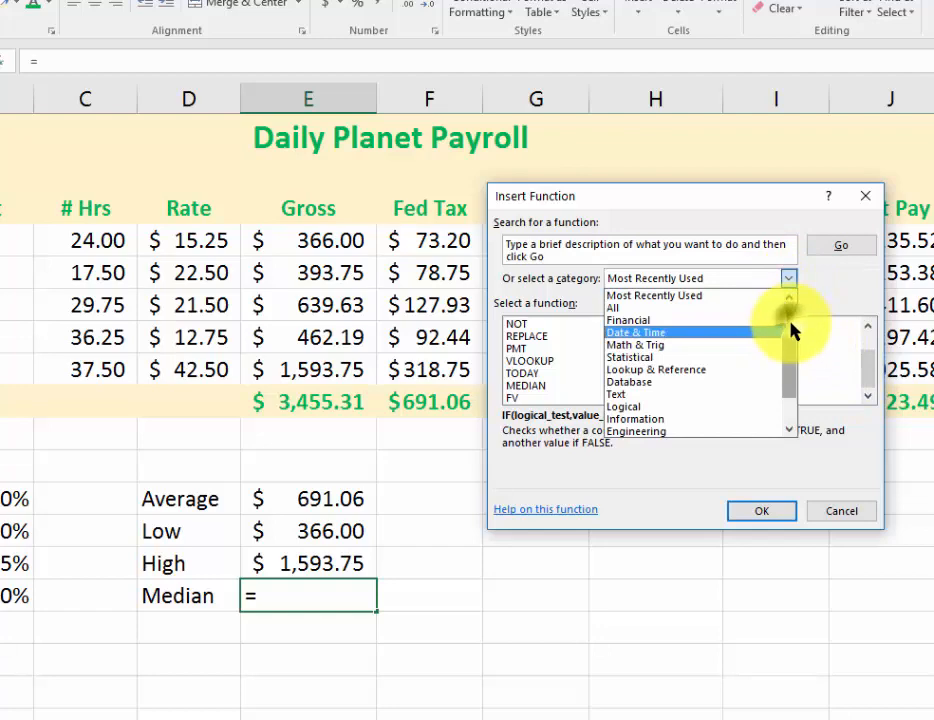
drag(790, 330, 792, 343)
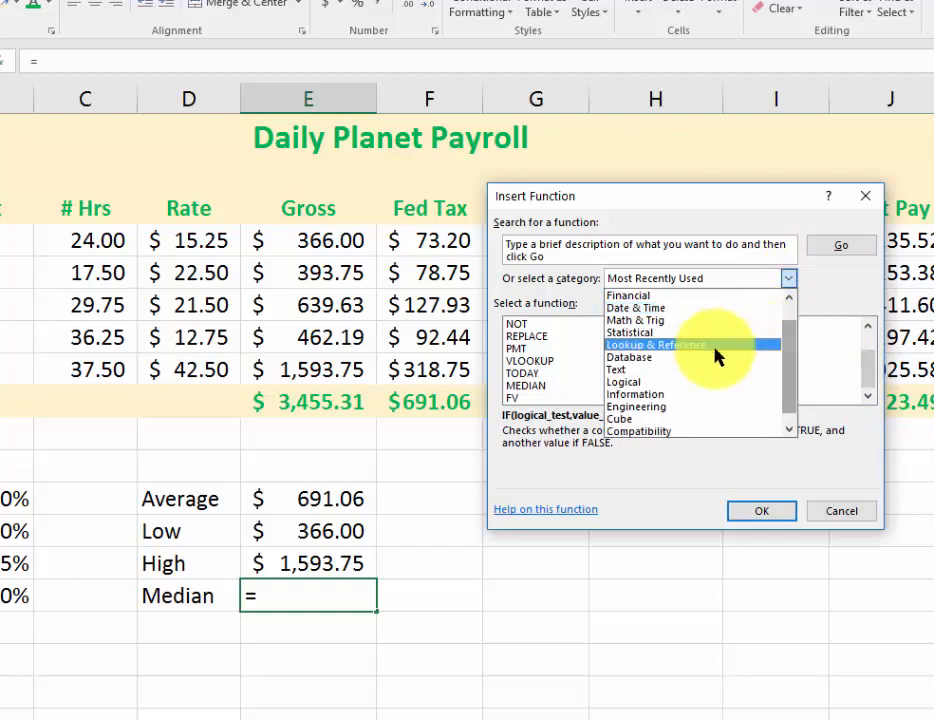
click(645, 333)
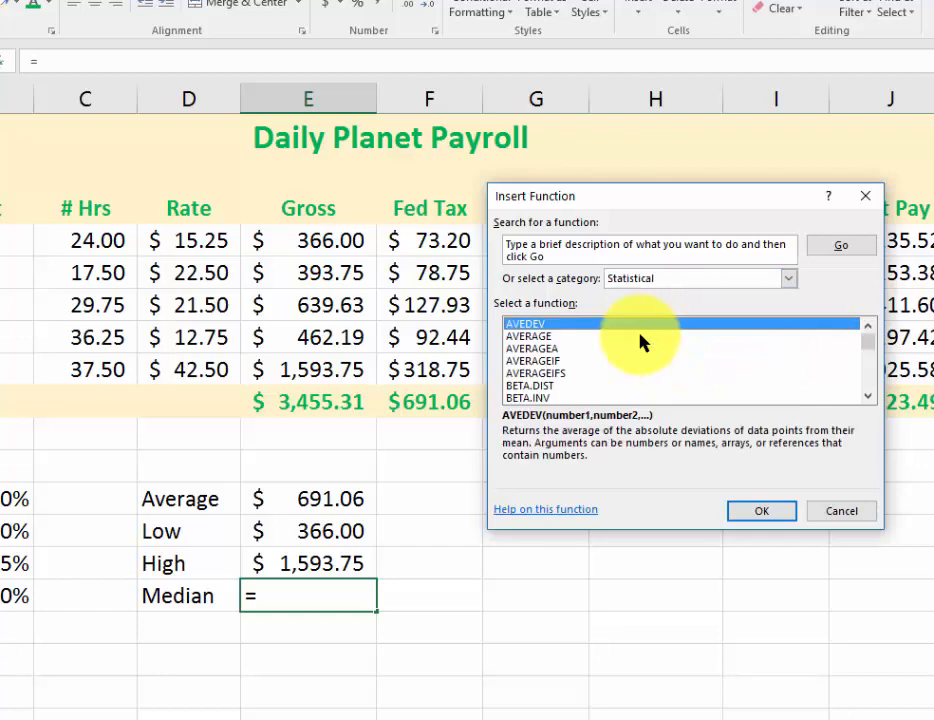
Step: Calculate the median gross pay in E15 with the MEDIAN function over E4:E8
click(537, 349)
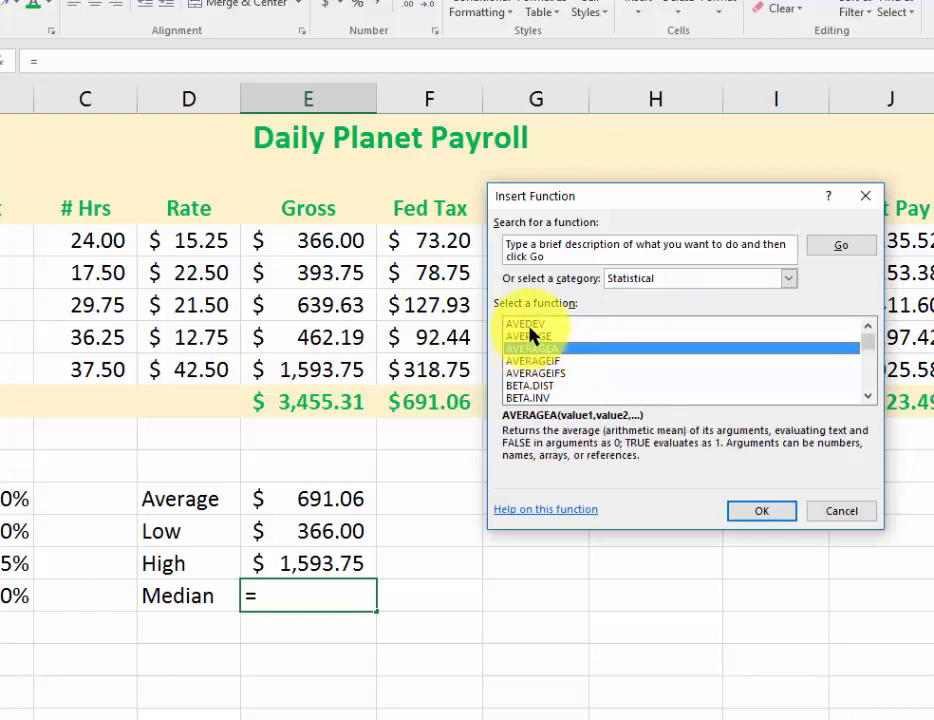
key(m)
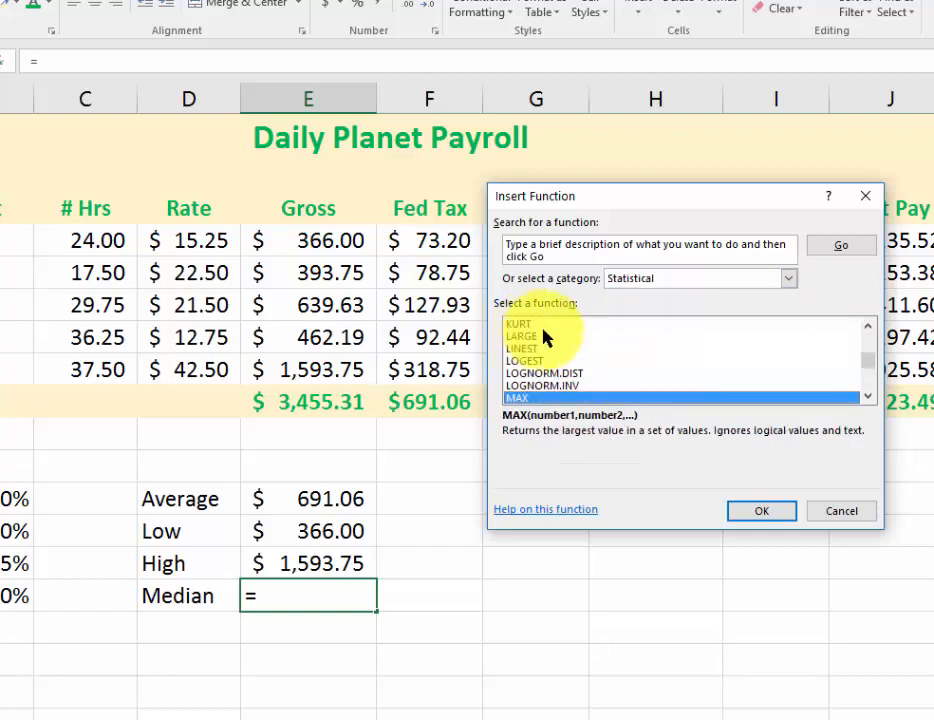
click(868, 397)
click(868, 397)
click(868, 397)
click(868, 397)
click(868, 397)
click(868, 397)
click(868, 397)
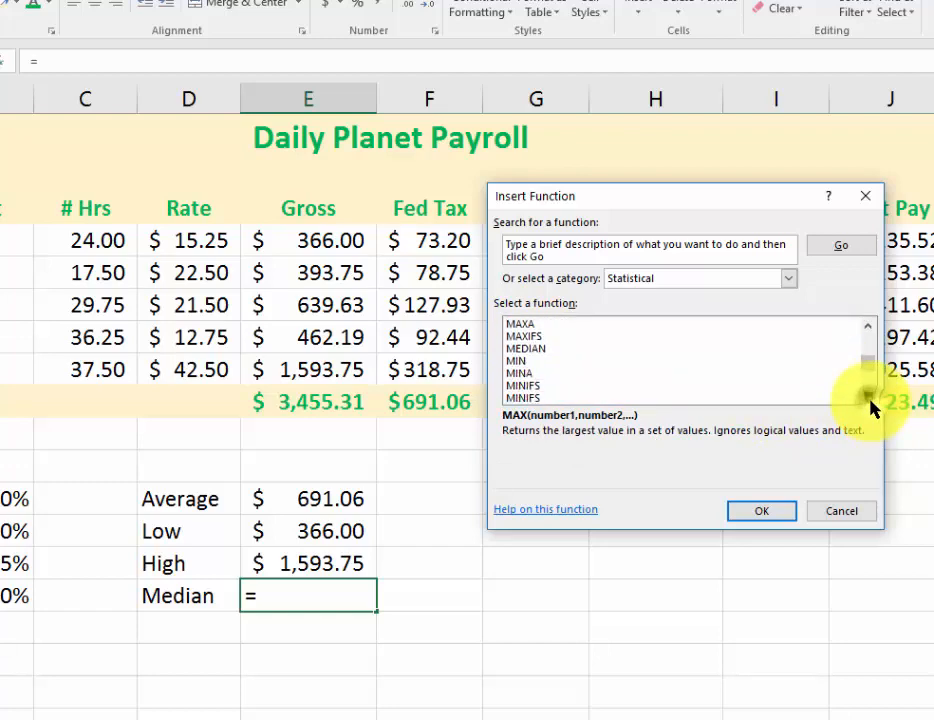
click(868, 397)
click(868, 397)
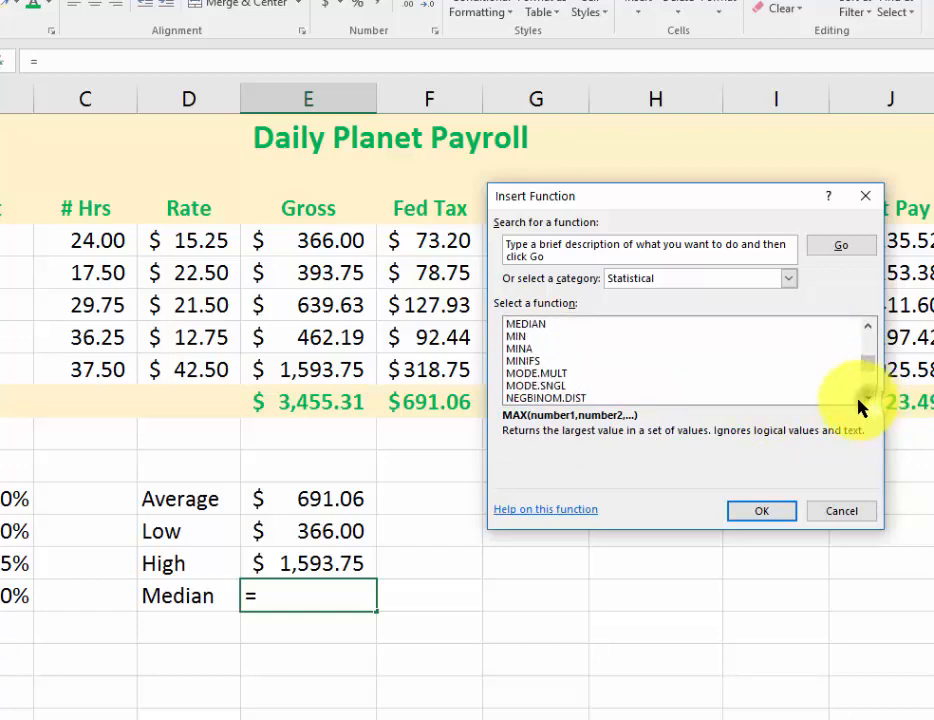
double_click(546, 324)
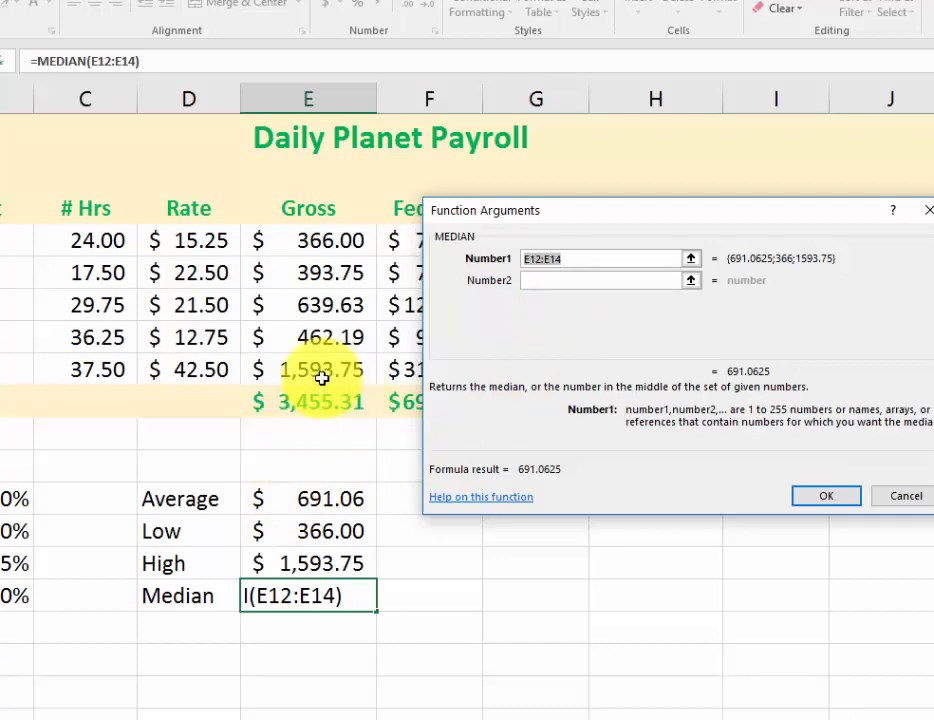
drag(319, 369, 333, 241)
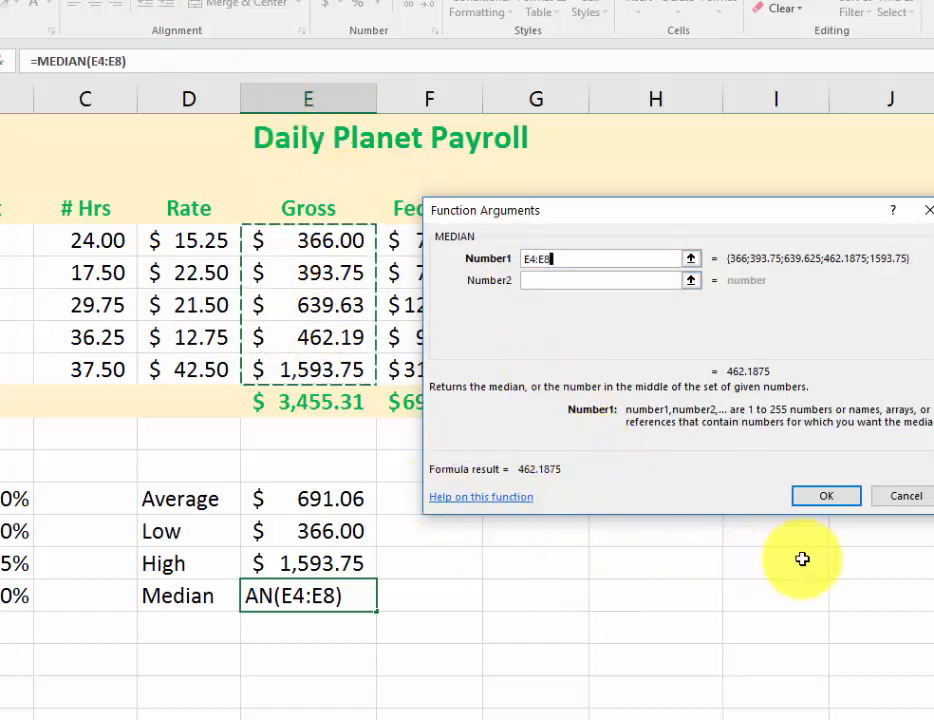
click(817, 511)
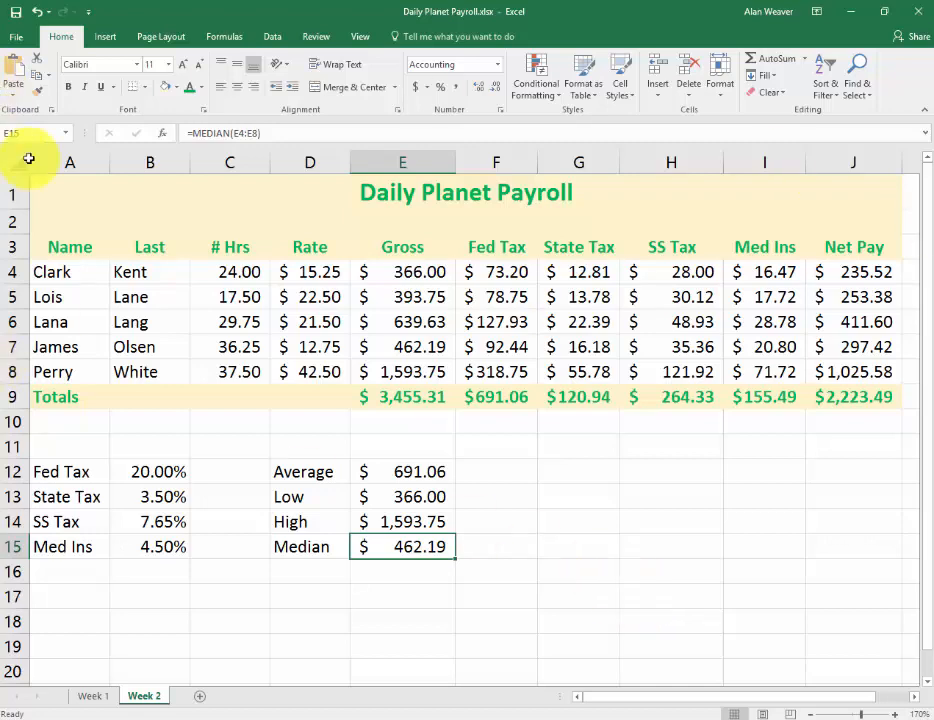
Step: Apply All Borders to the payroll table A3:J9, the tax rates A12:B15 and the gross pay statistics D12:E15
click(15, 221)
click(117, 262)
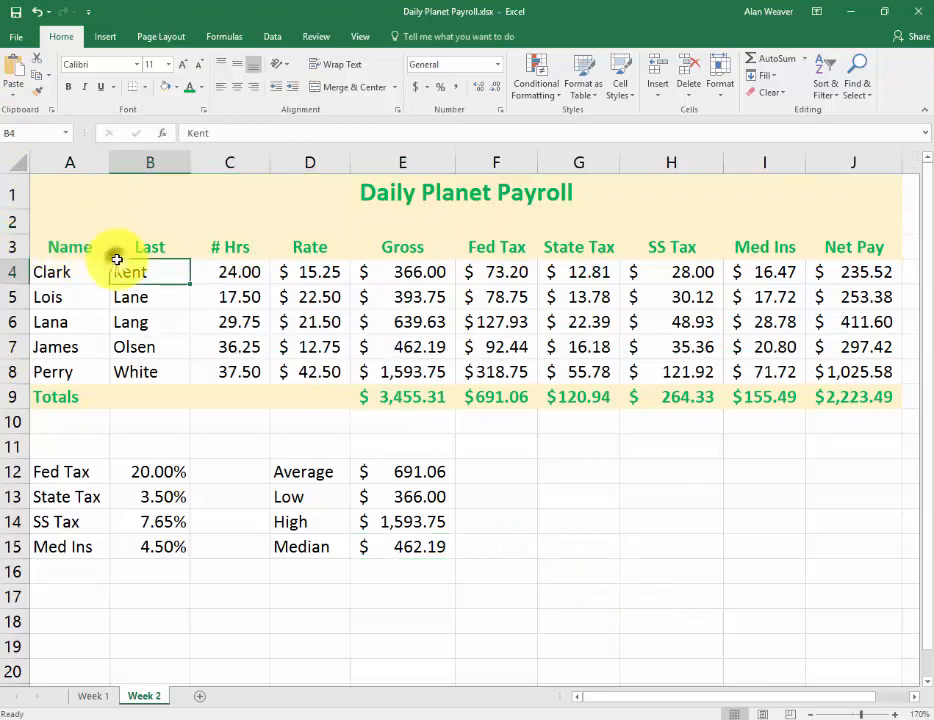
drag(63, 246, 780, 390)
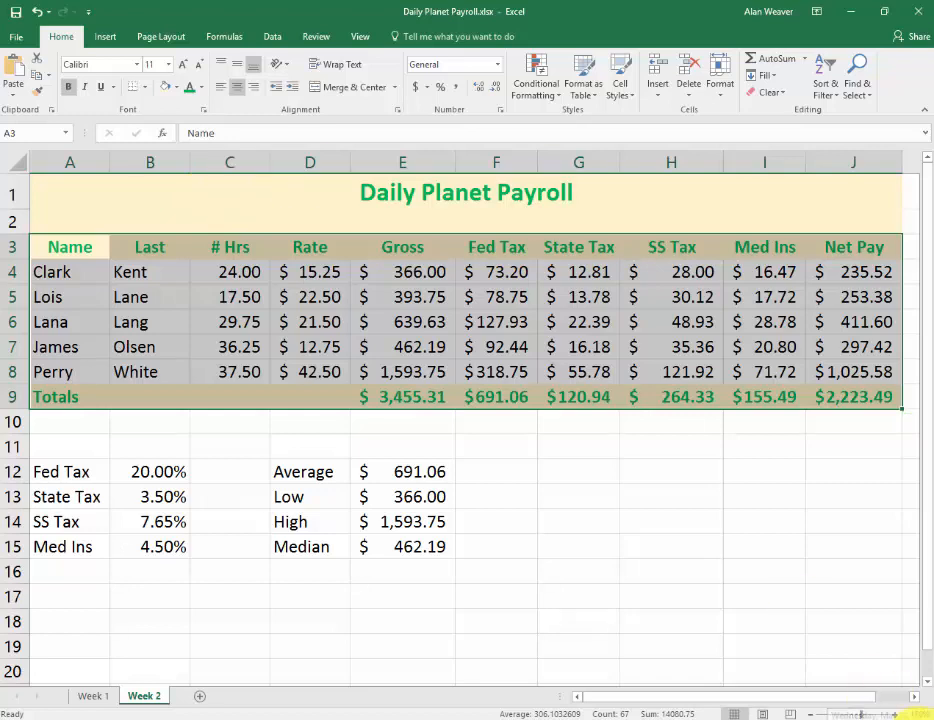
drag(62, 469, 132, 553)
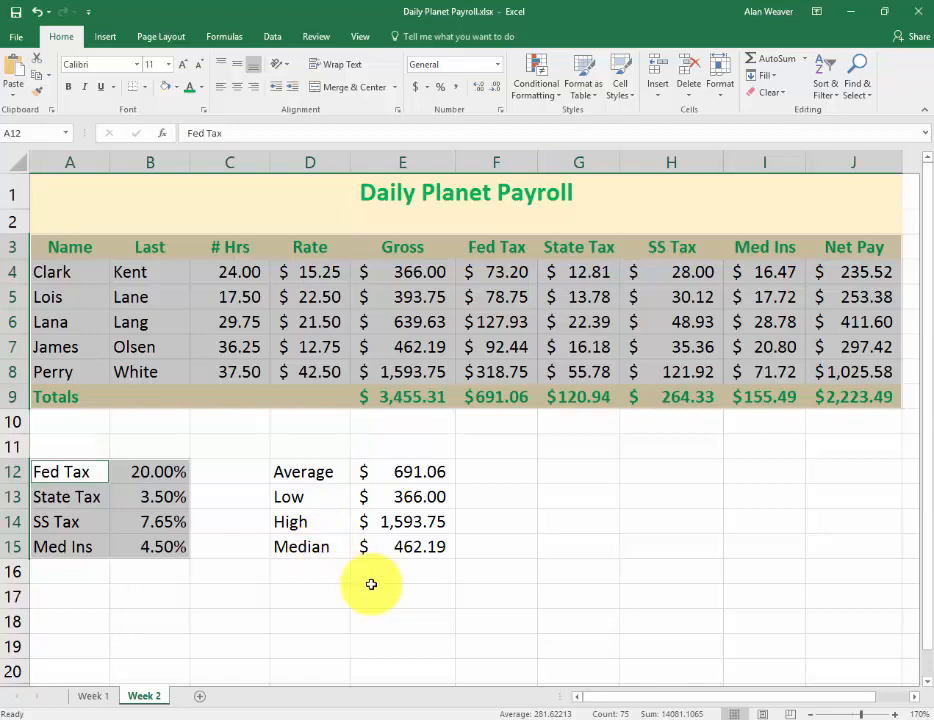
drag(318, 472, 418, 548)
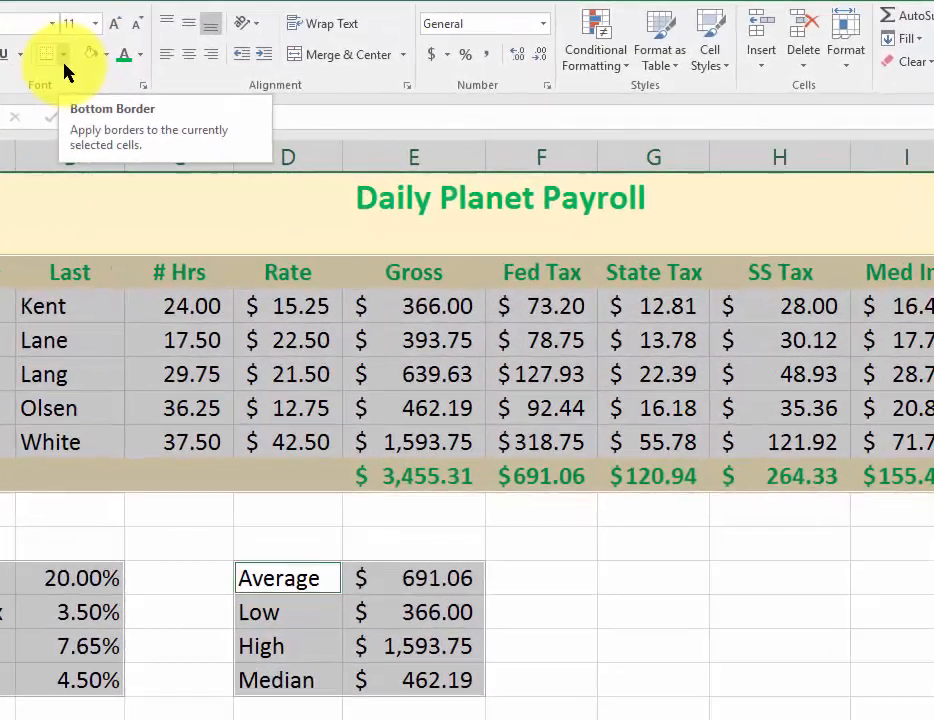
click(147, 94)
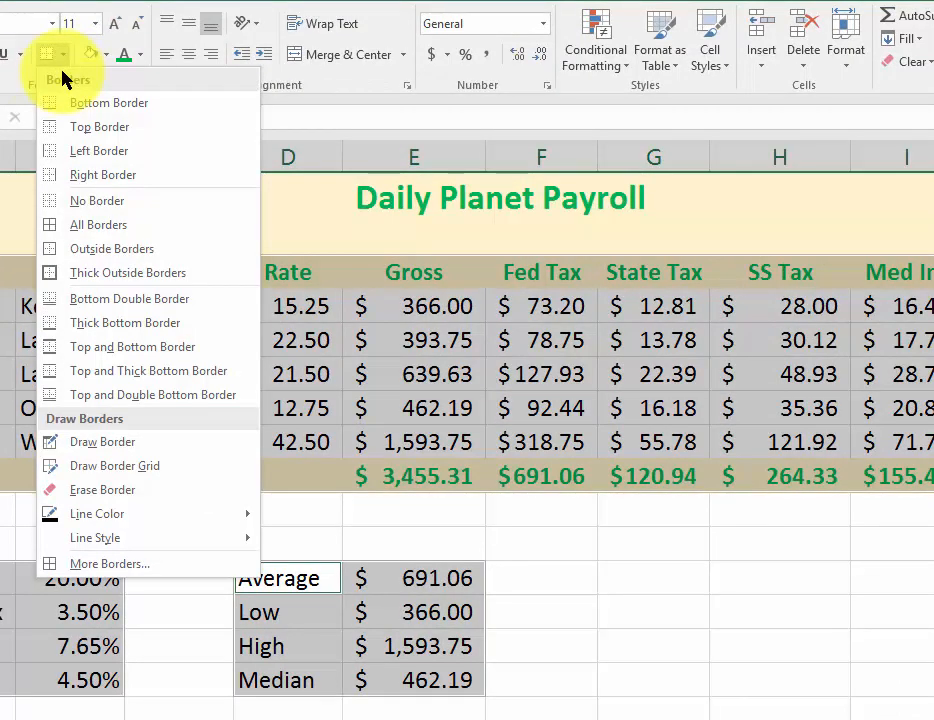
click(65, 227)
click(411, 404)
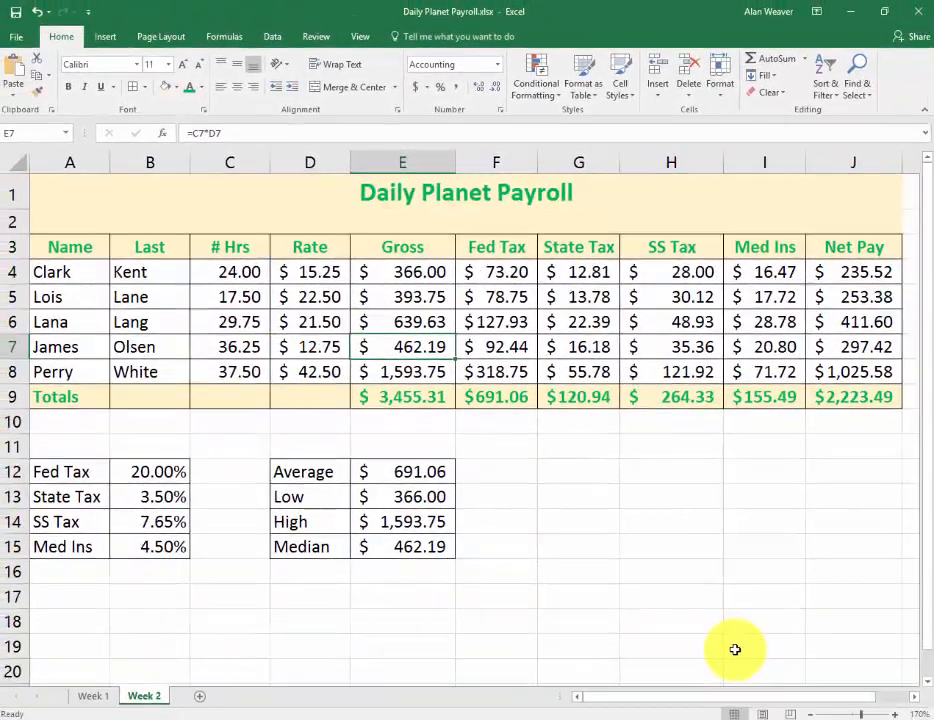
Step: Turn off printing of row and column headings for the Week 2 sheet in the page setup
key(ctrl+p)
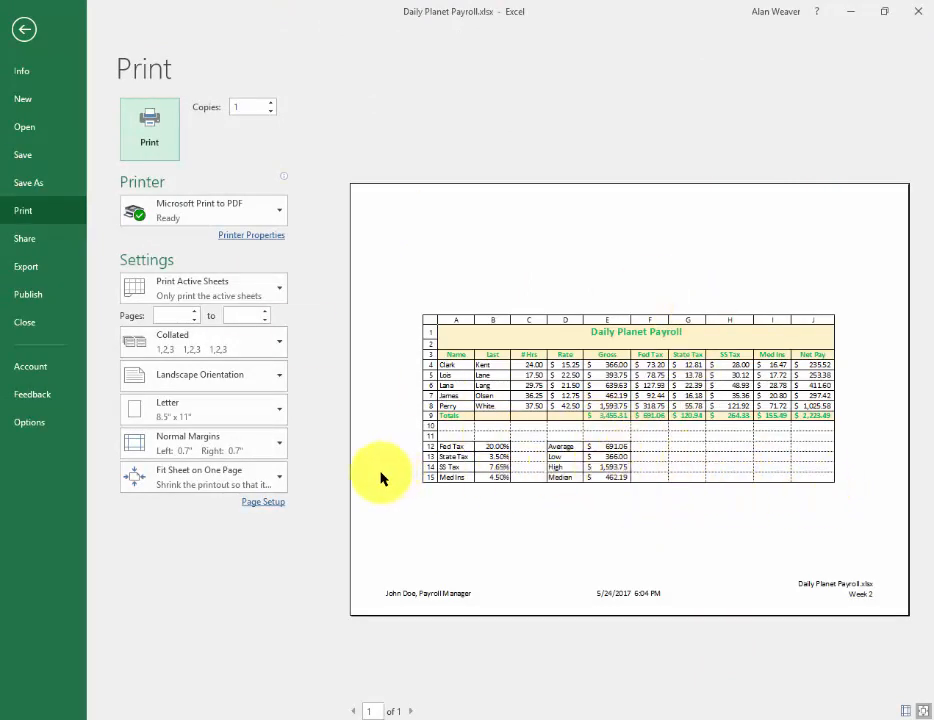
click(268, 506)
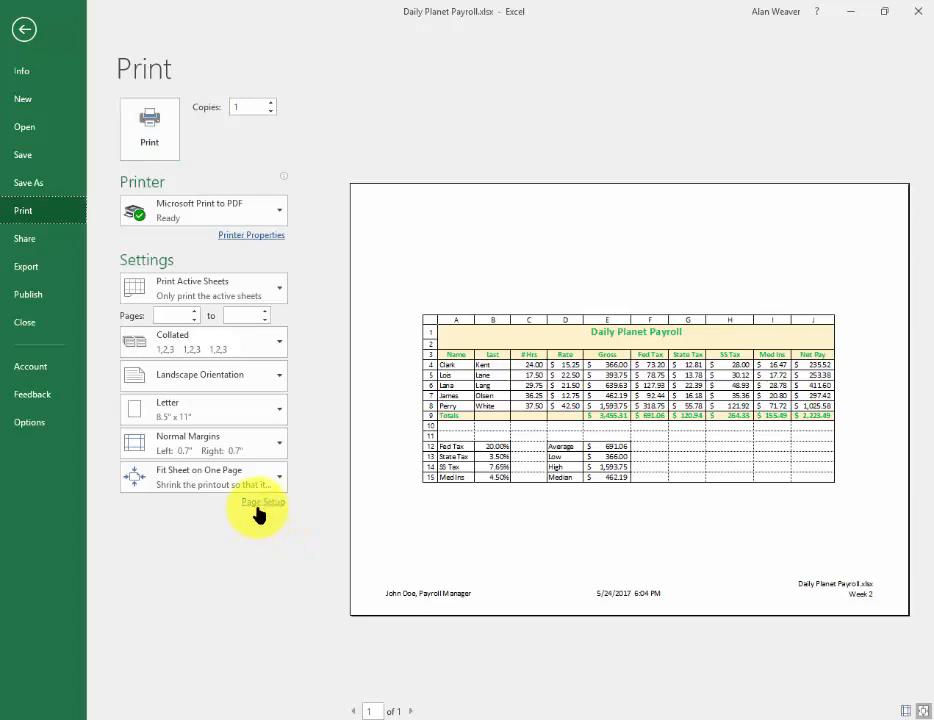
click(258, 512)
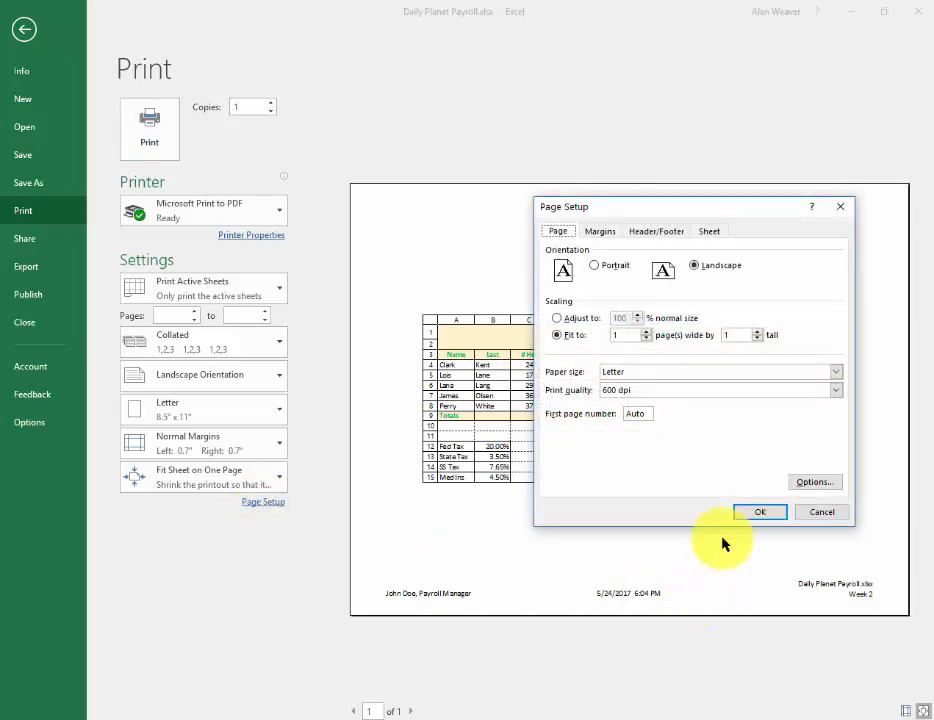
click(709, 234)
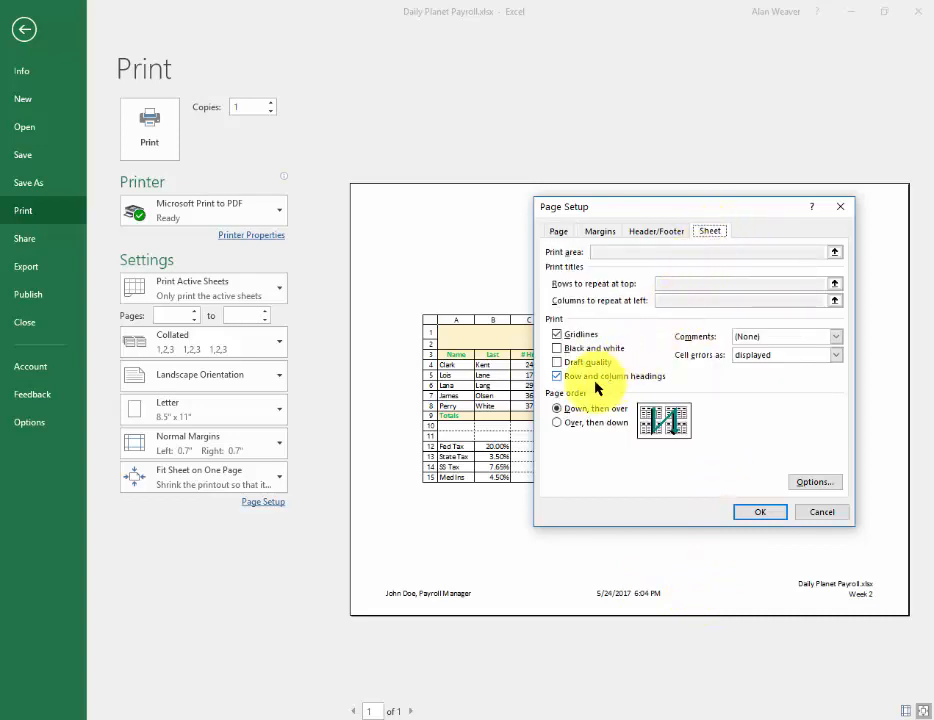
click(557, 380)
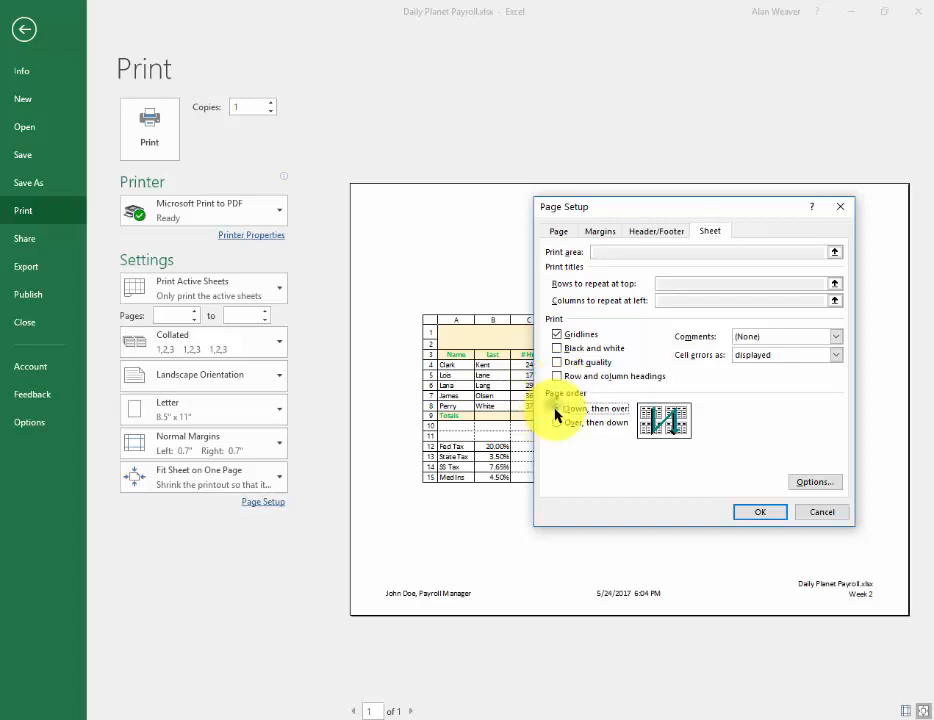
click(567, 412)
key(Return)
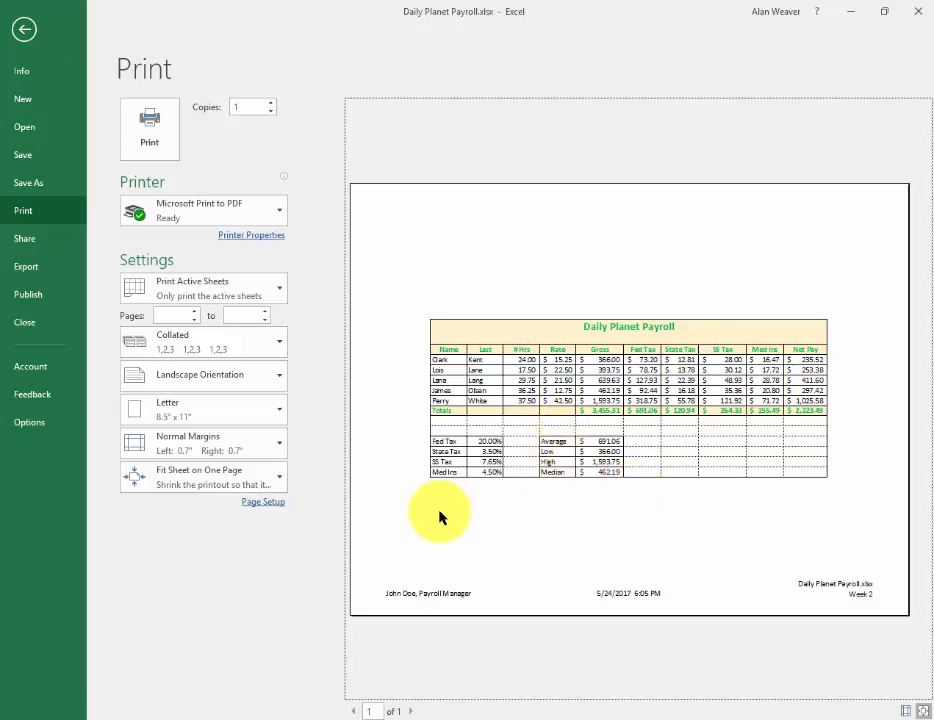
Step: Turn off gridline printing for the Week 2 sheet in the page setup and return to the worksheet
click(252, 501)
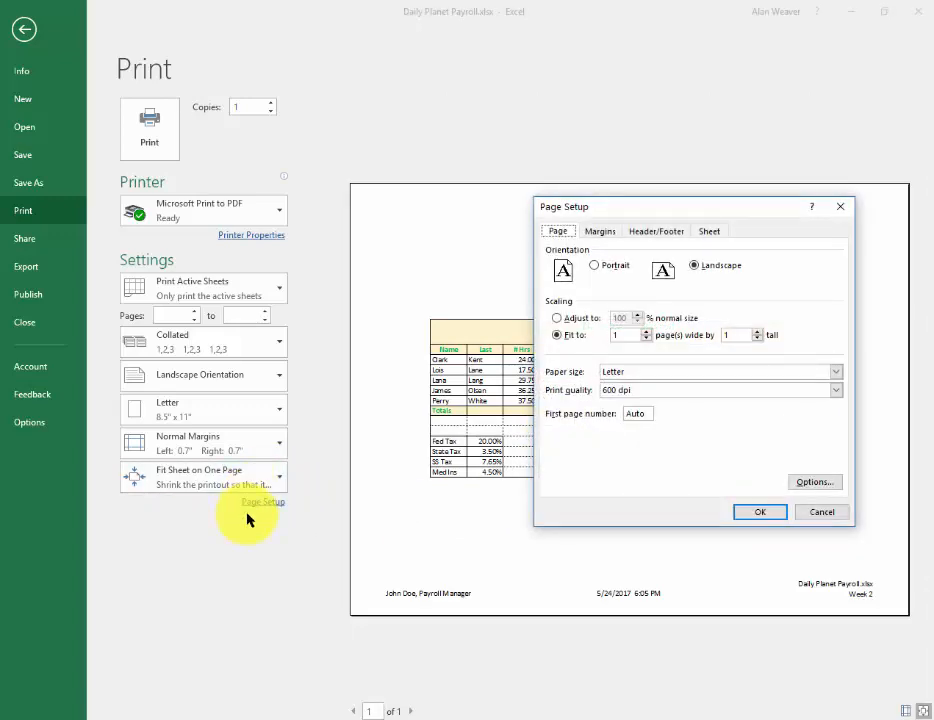
click(711, 232)
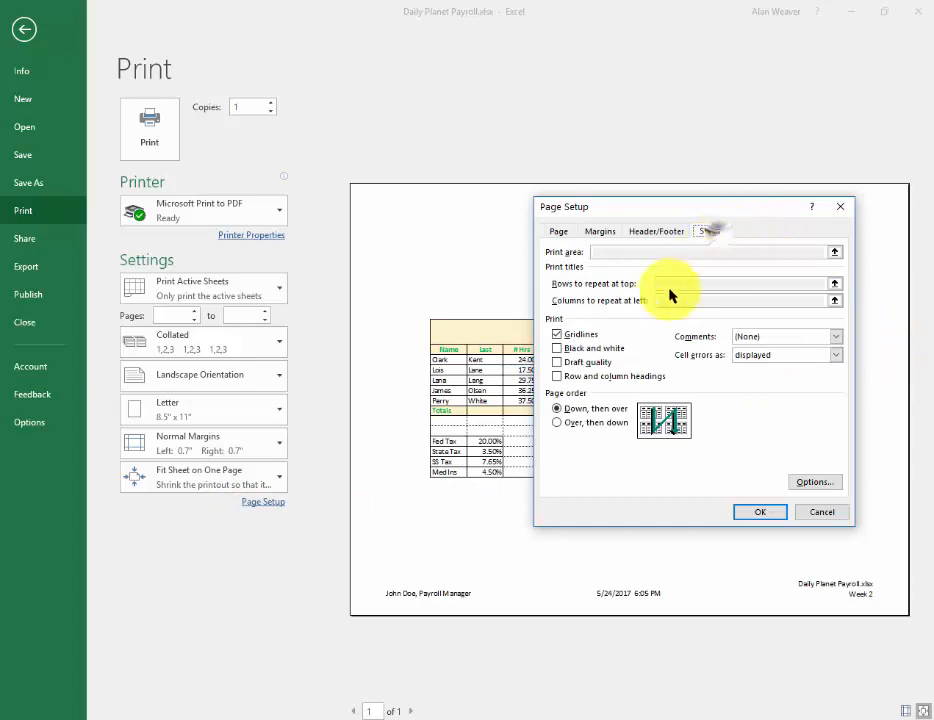
click(553, 334)
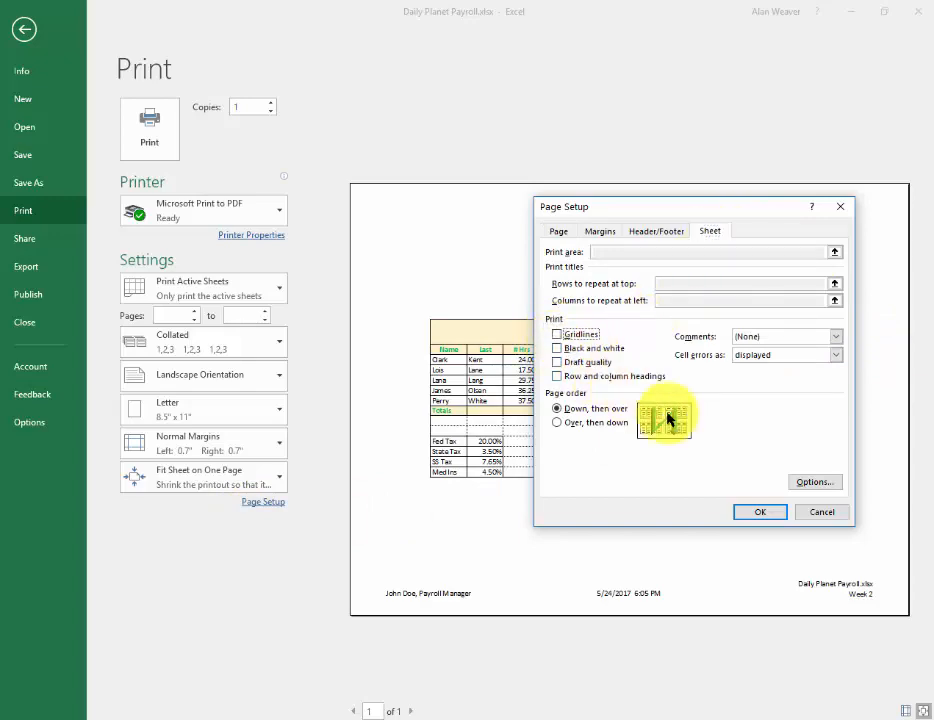
click(781, 515)
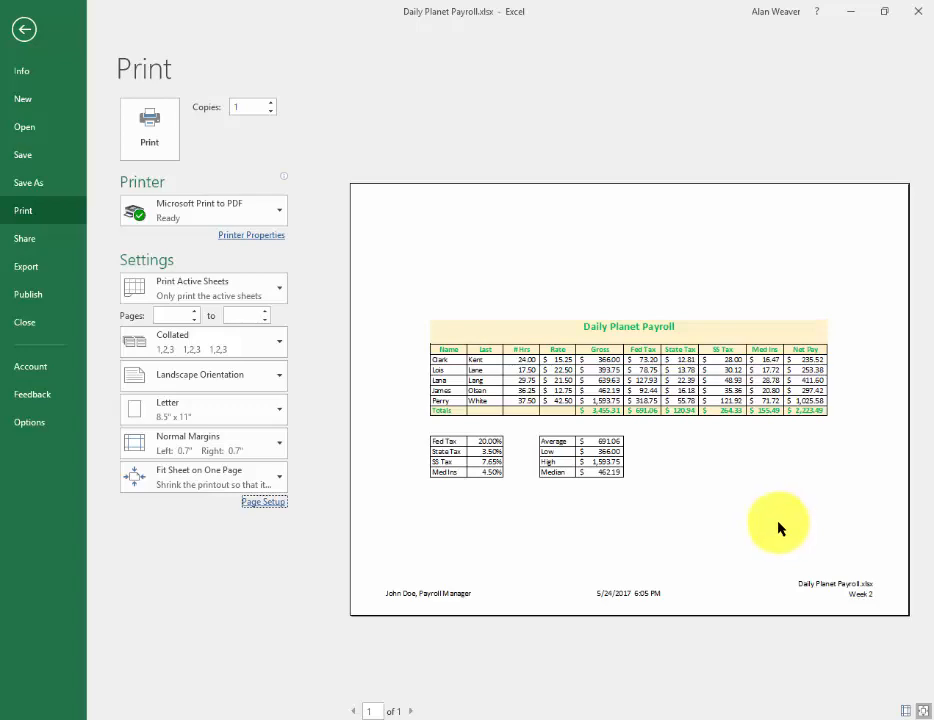
key(Escape)
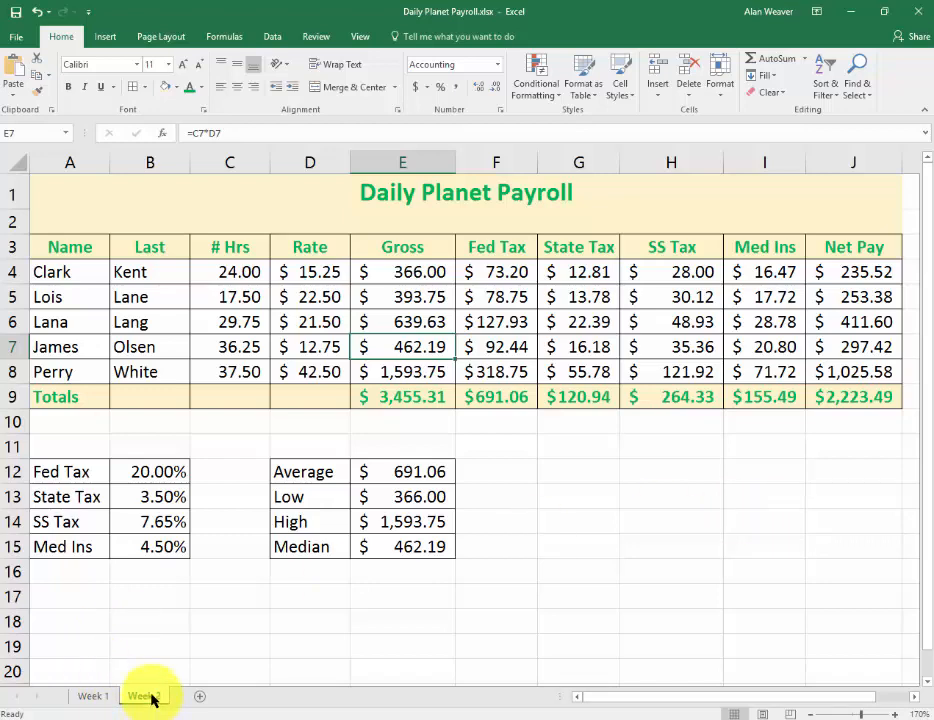
Step: Duplicate the Week 2 sheet after itself and rename the copy Week 3
drag(150, 697, 202, 694)
double_click(204, 696)
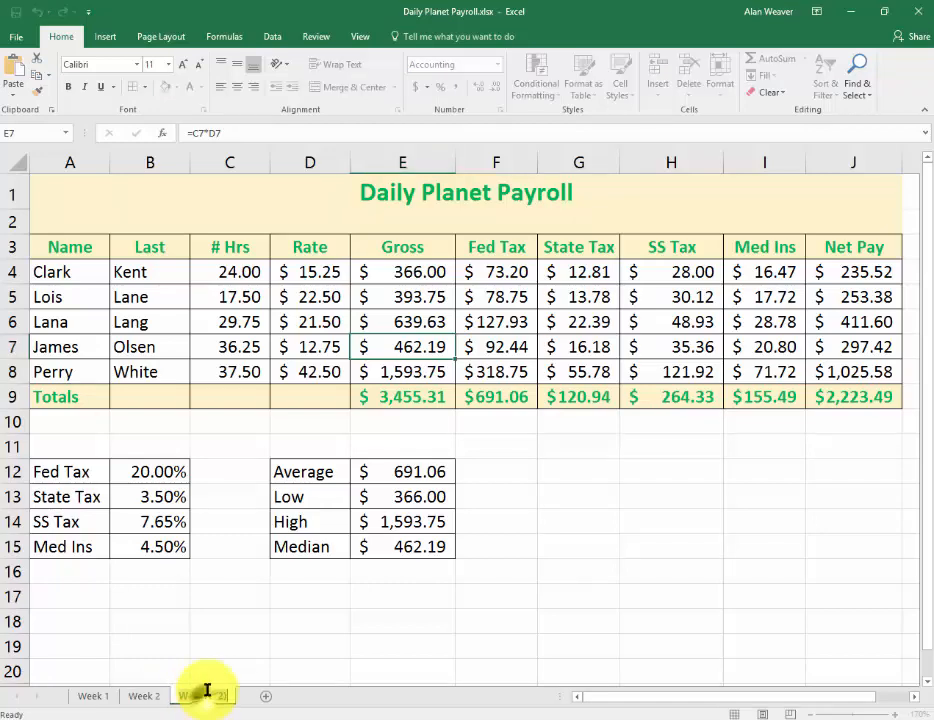
key(Return)
text(Err)
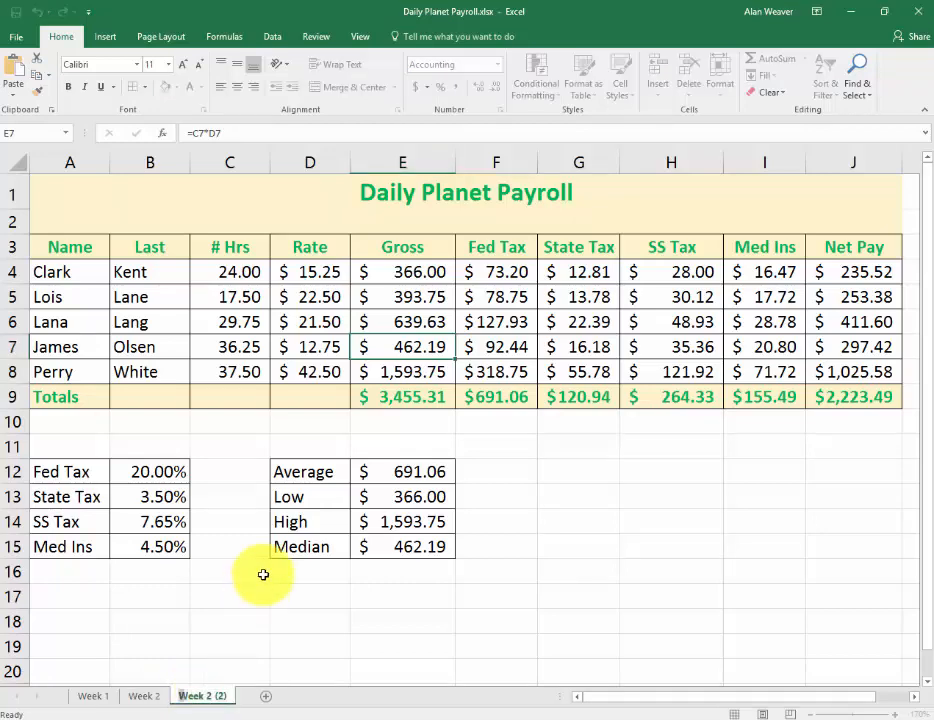
key(BackSpace)
key(BackSpace)
key(BackSpace)
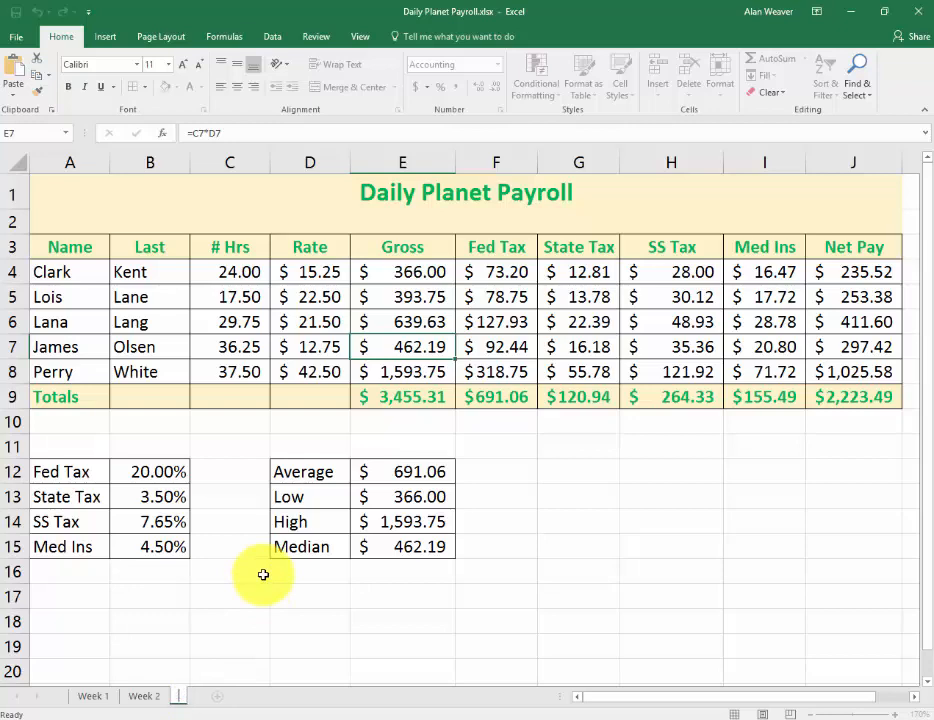
text(Week 4)
key(BackSpace)
text(3)
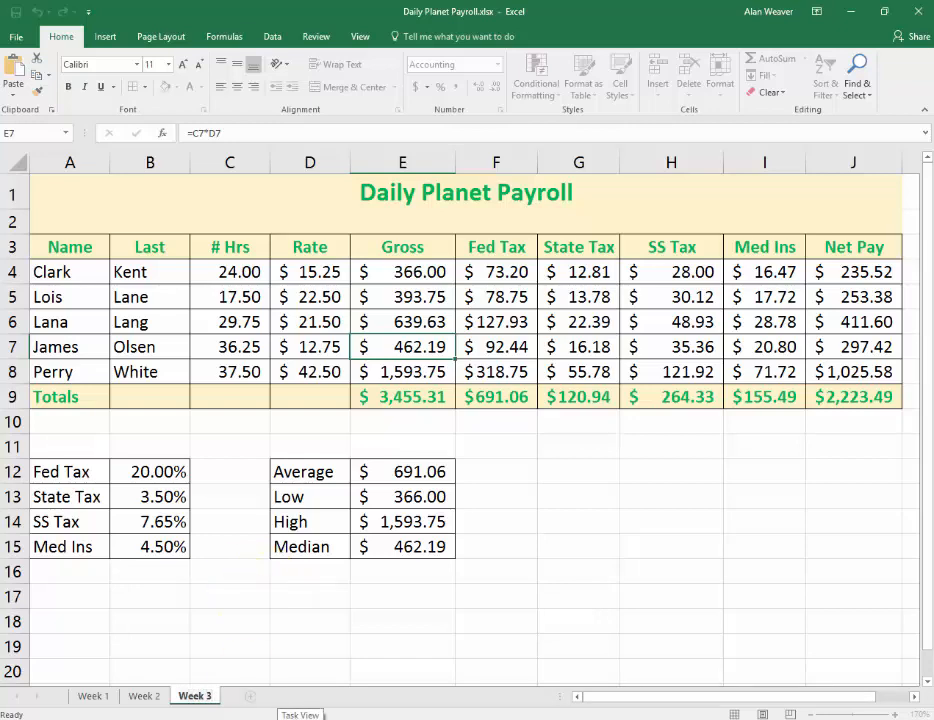
click(215, 571)
Step: Check the print preview of the Week 3 sheet and return to the worksheet
click(214, 617)
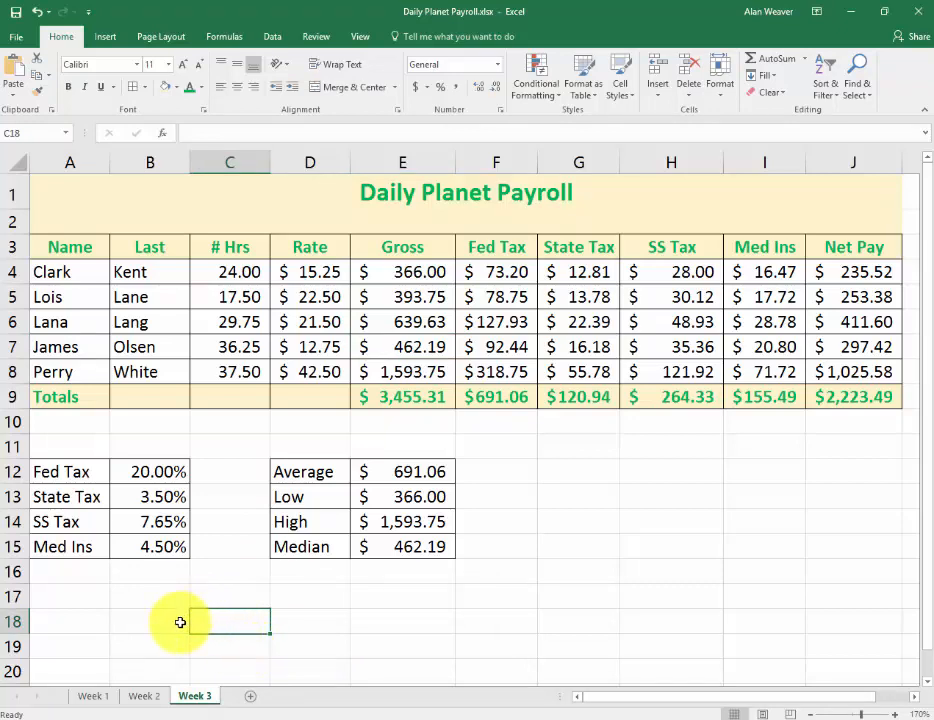
key(ctrl+p)
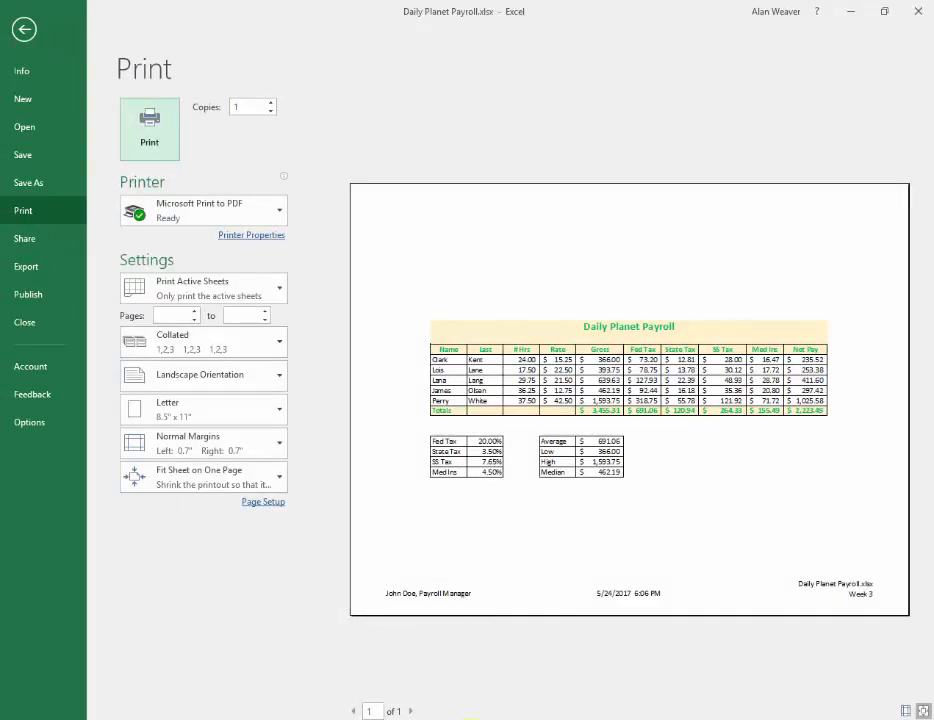
key(Escape)
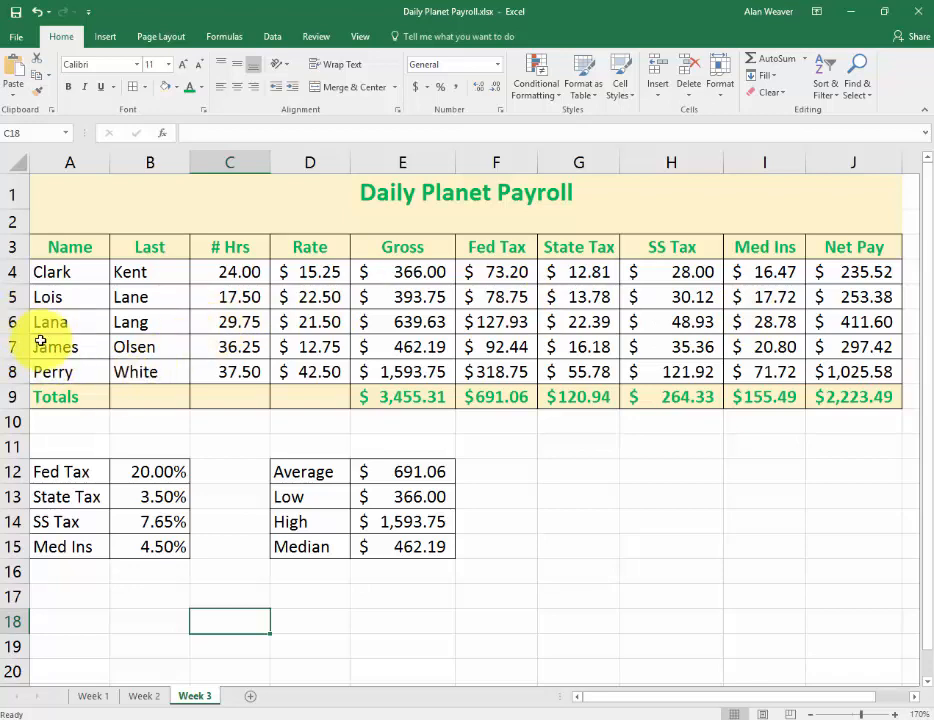
Step: Delete the employee in row 6 of the Week 3 sheet and check the Fed Tax total formula
click(11, 322)
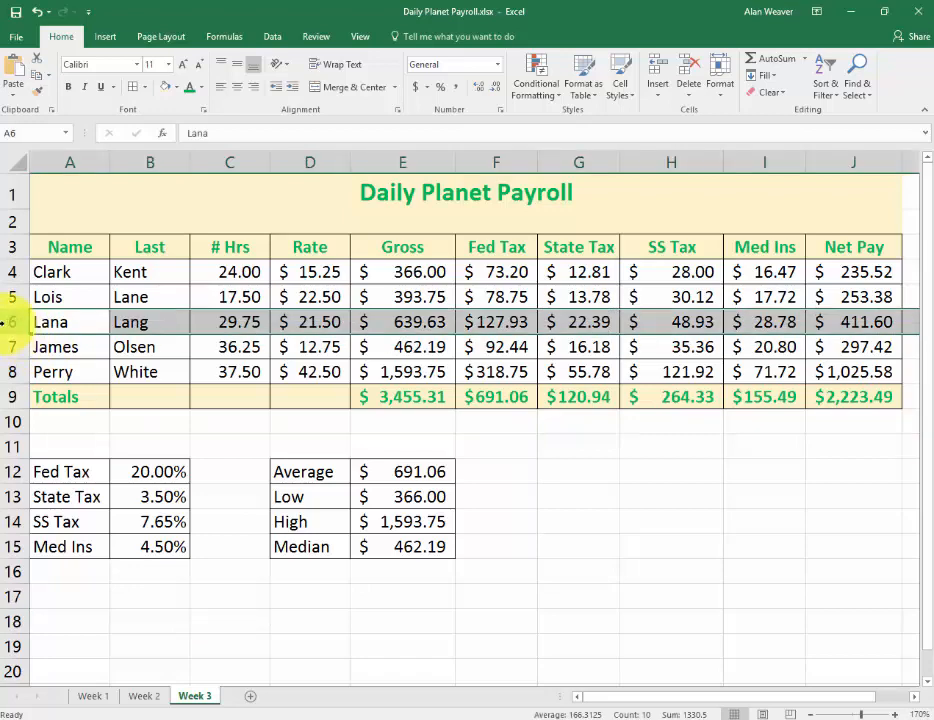
right_click(9, 319)
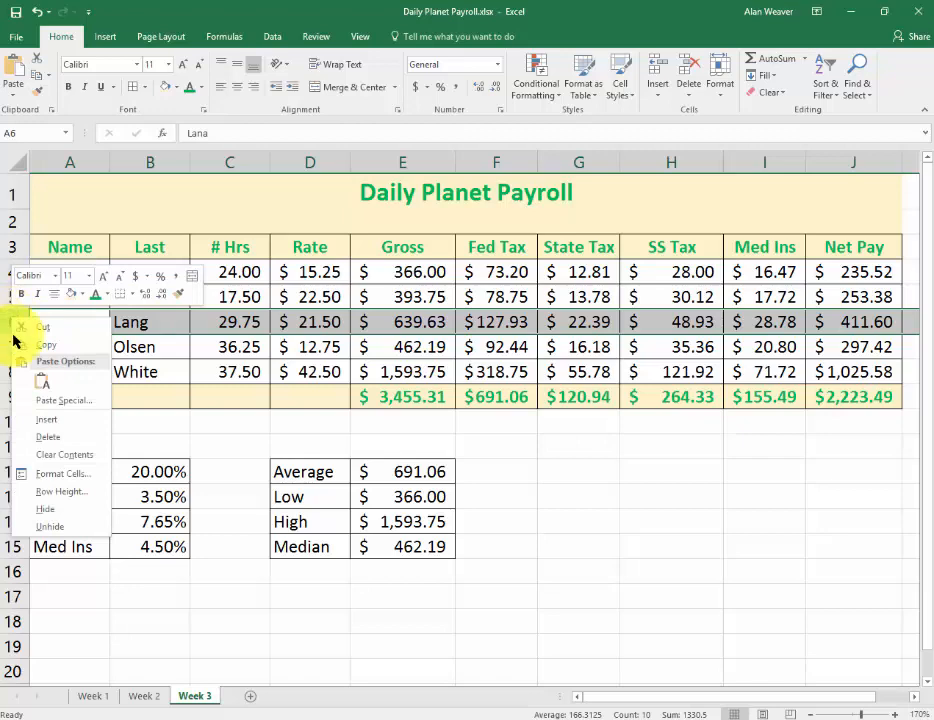
click(74, 440)
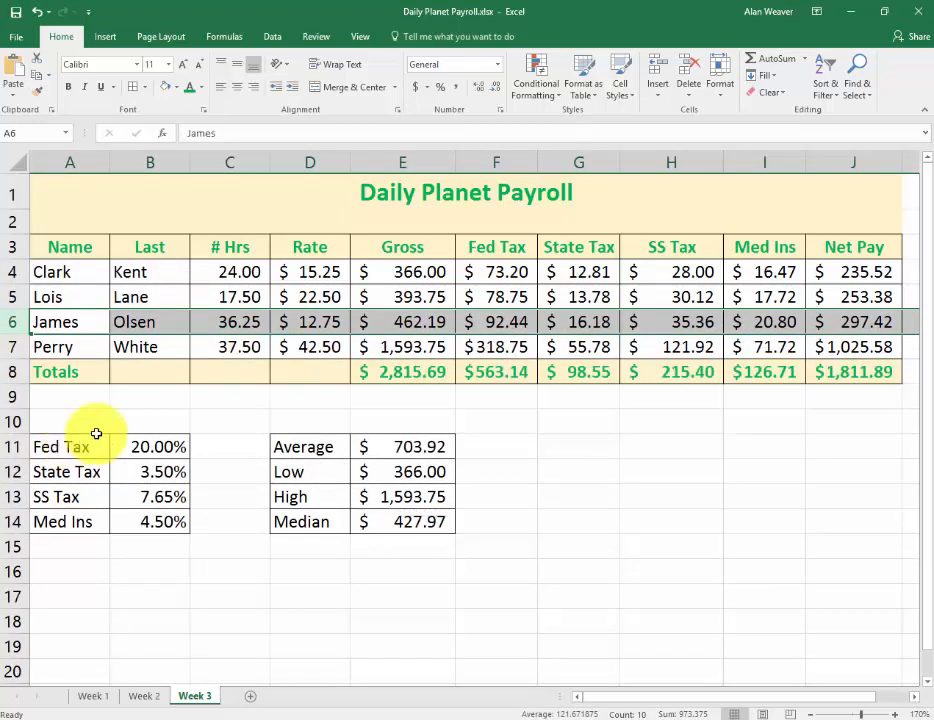
click(507, 369)
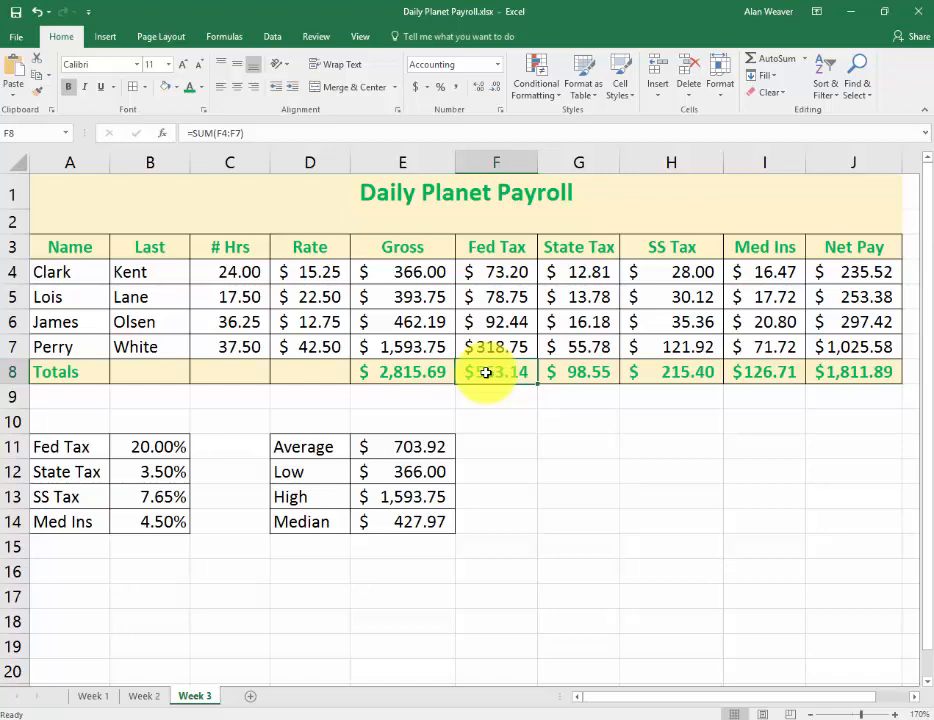
Step: Undo and redo the deletion of the employee in row 6, and select the Fed Tax total
key(ctrl+z)
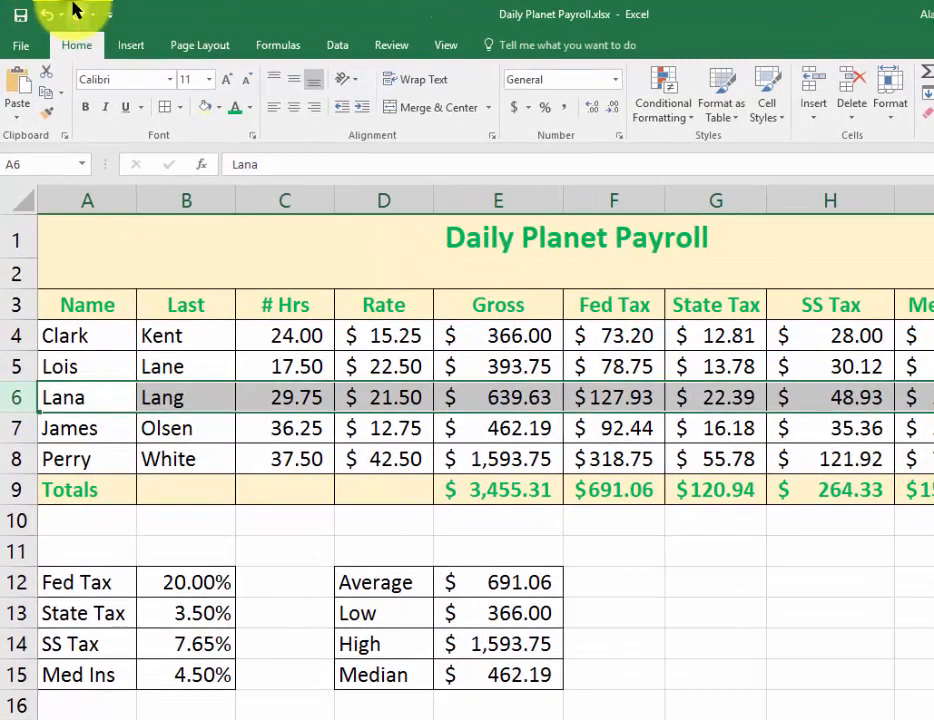
click(50, 12)
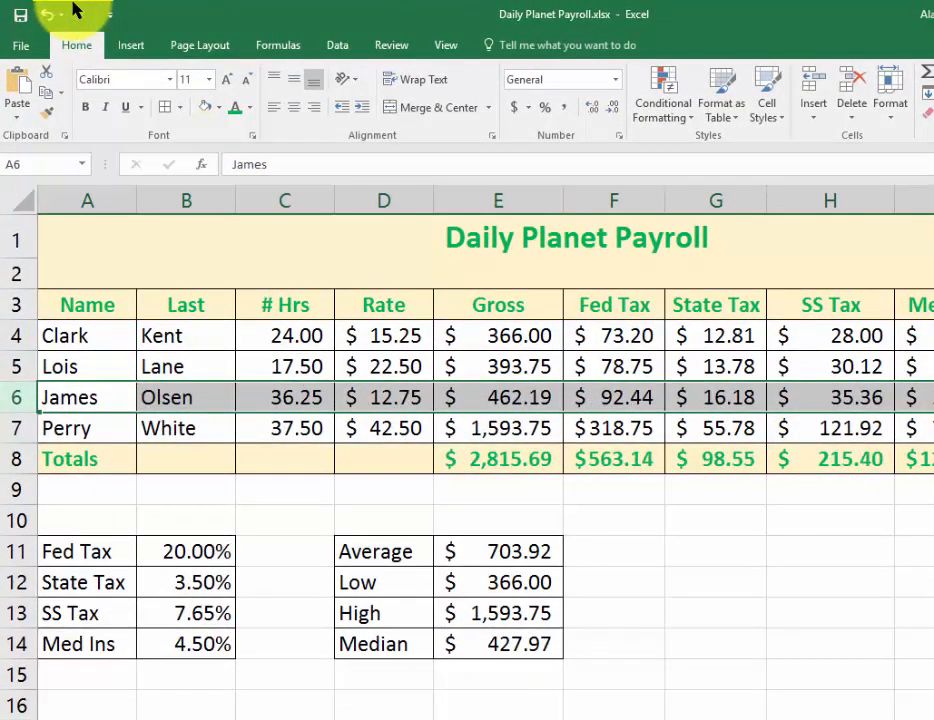
click(613, 453)
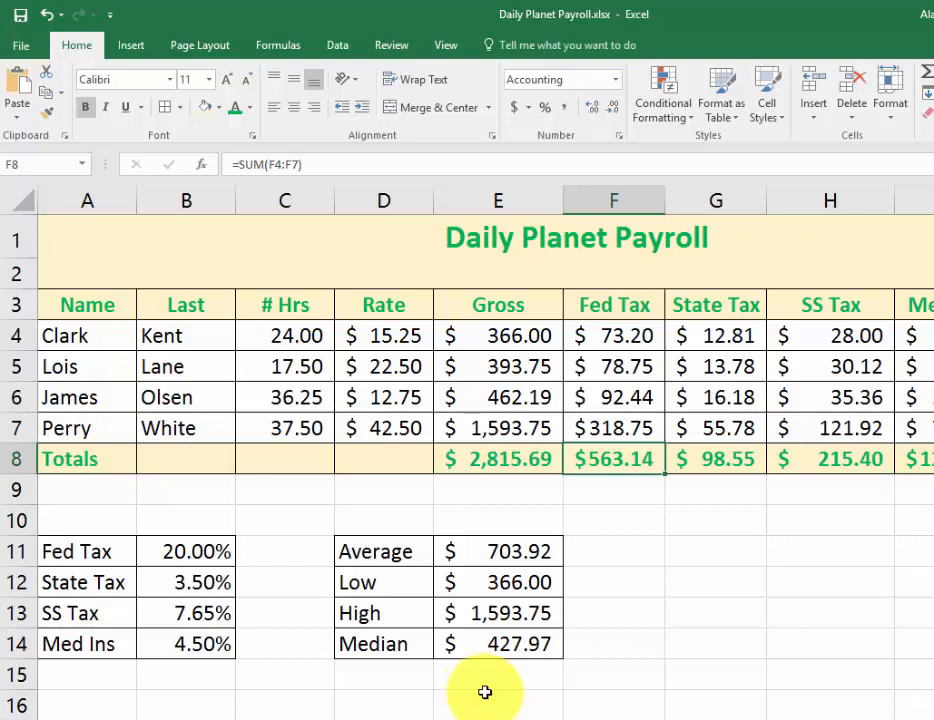
Step: Check the formula of the High statistic and select the Gross cells it refers to
click(659, 666)
click(521, 605)
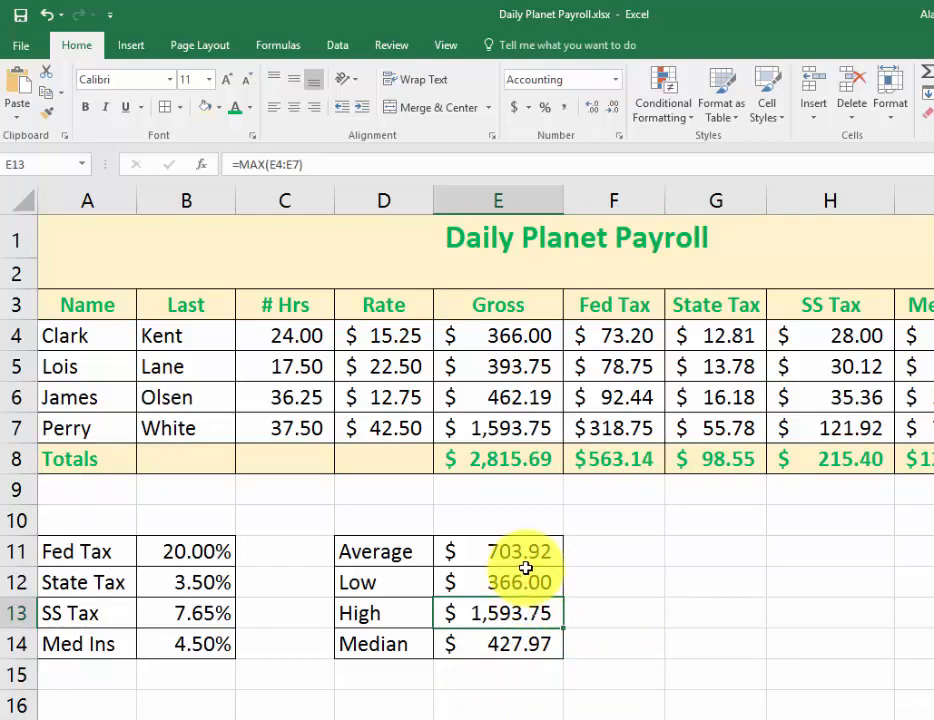
key(ctrl+bracketleft)
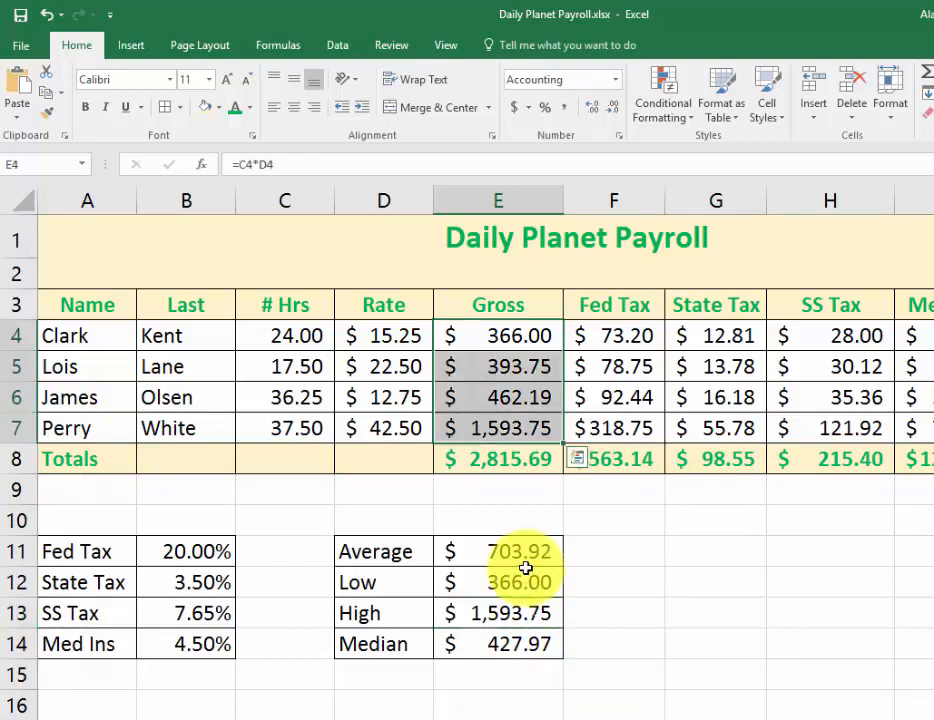
Step: Check the print preview of the Week 3 sheet with the reduced employee list and return to cell F11
key(ctrl+p)
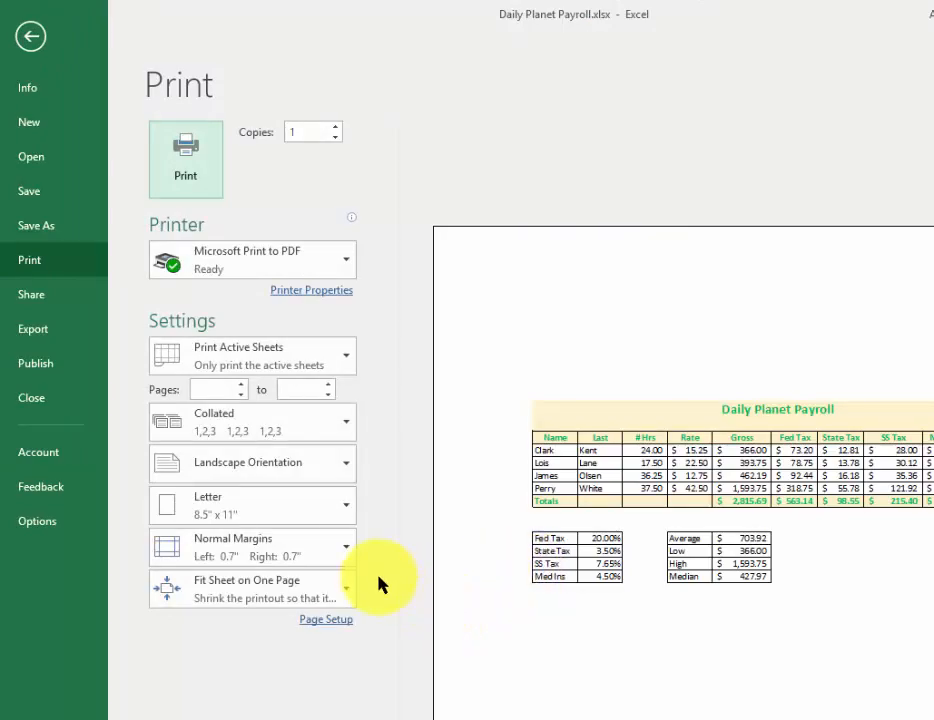
key(Escape)
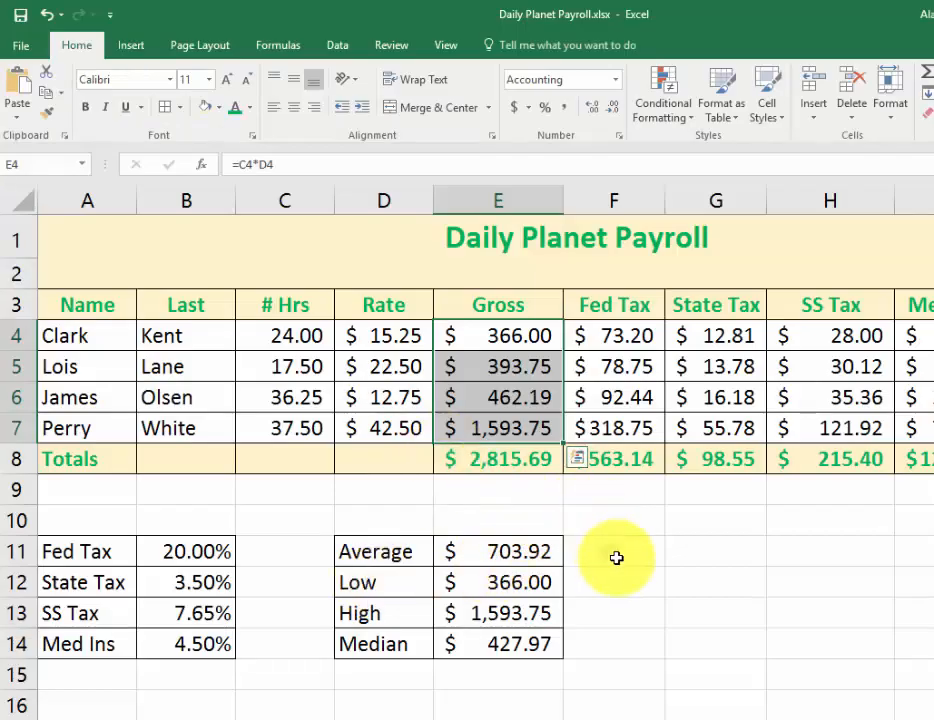
click(616, 557)
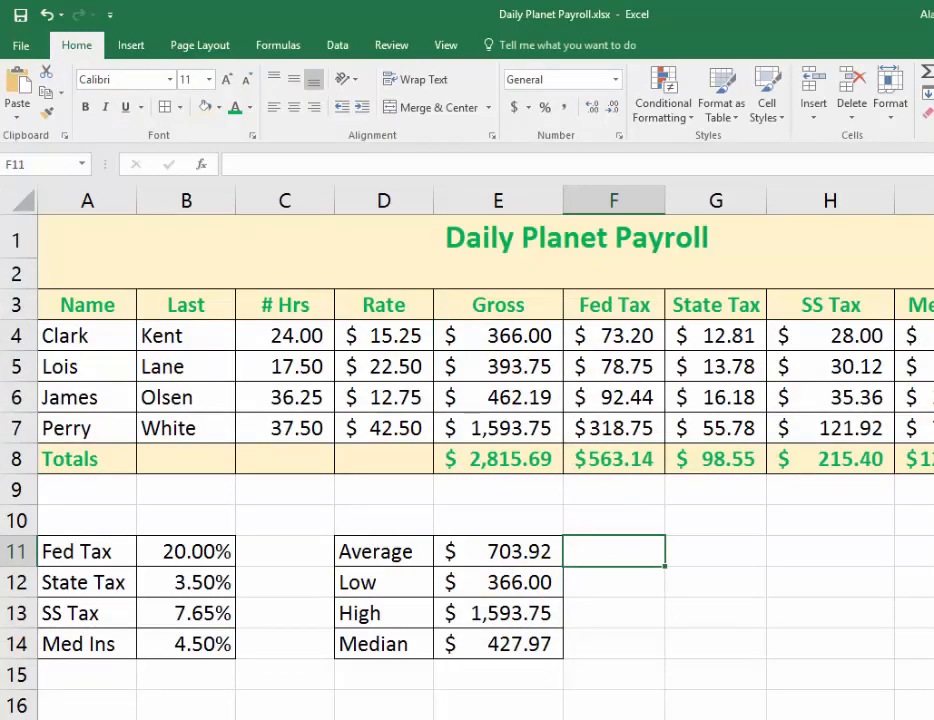
Step: Add a new sheet after Week 3 and enter the sample text "[5wf6of4" in cell C8
click(220, 717)
click(138, 344)
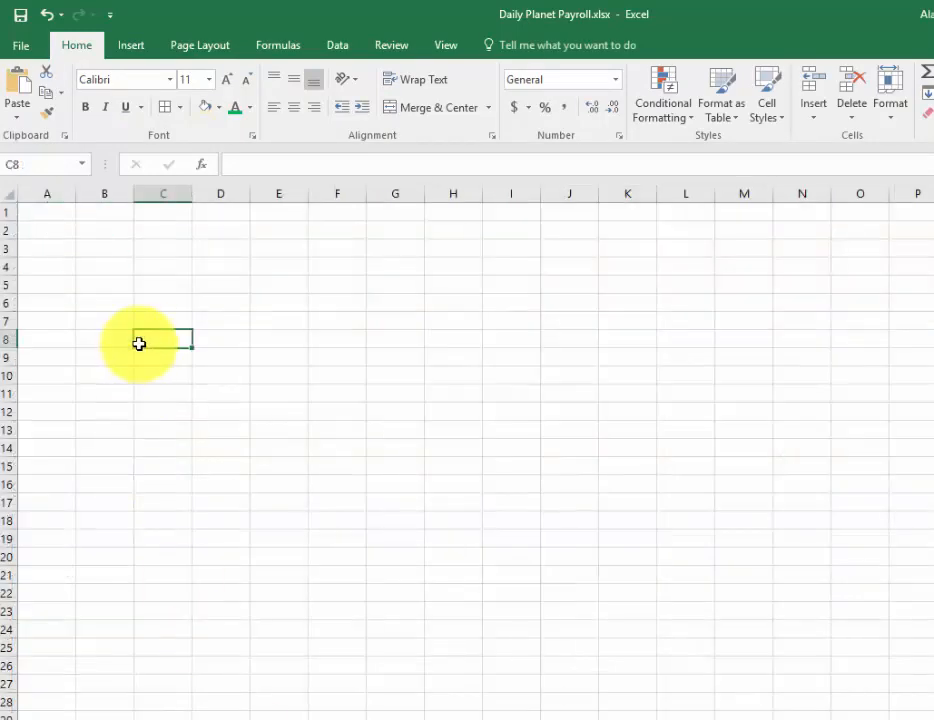
text(-5wf)
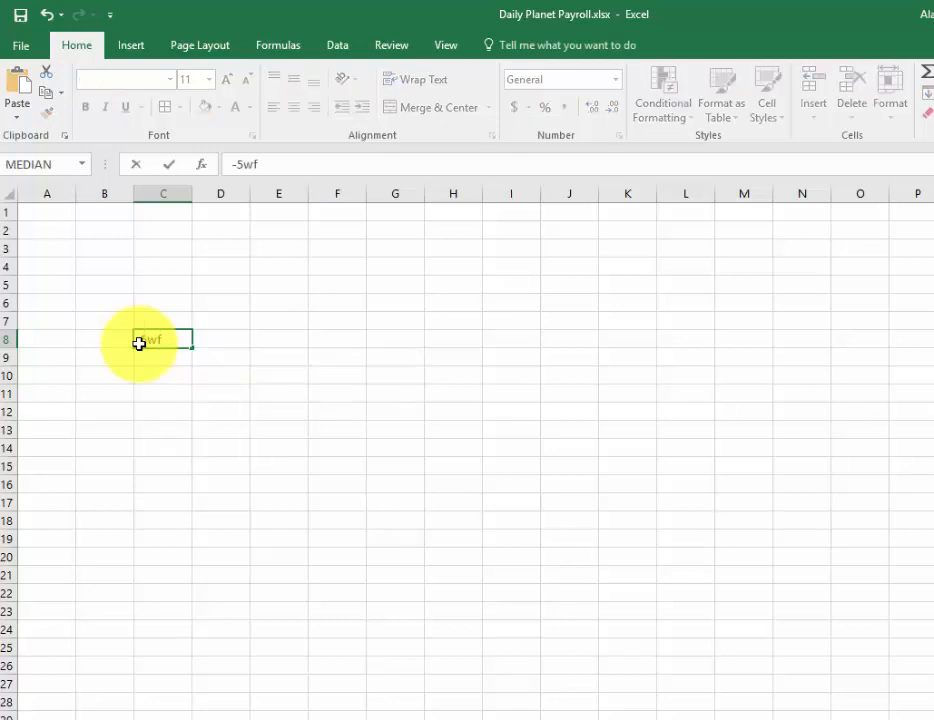
key(BackSpace)
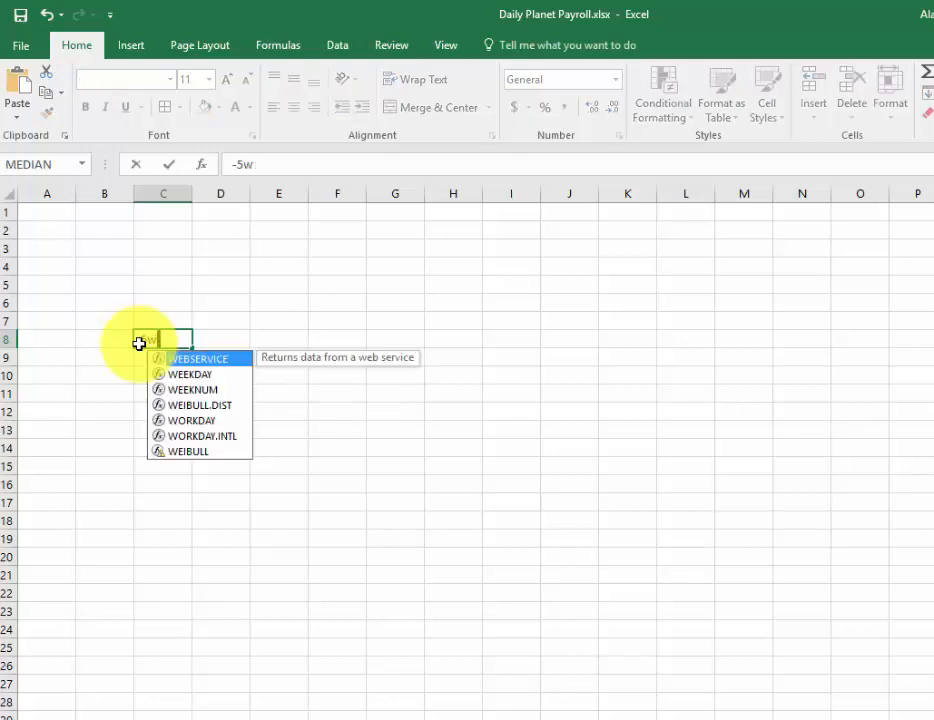
key(Escape)
text('5wf6of4)
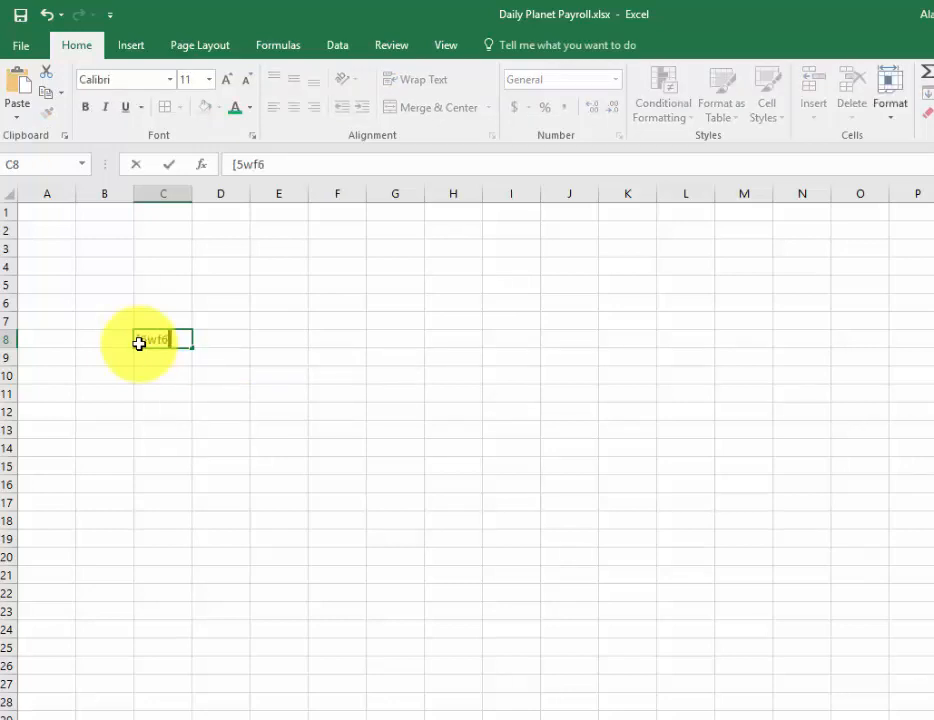
key(Return)
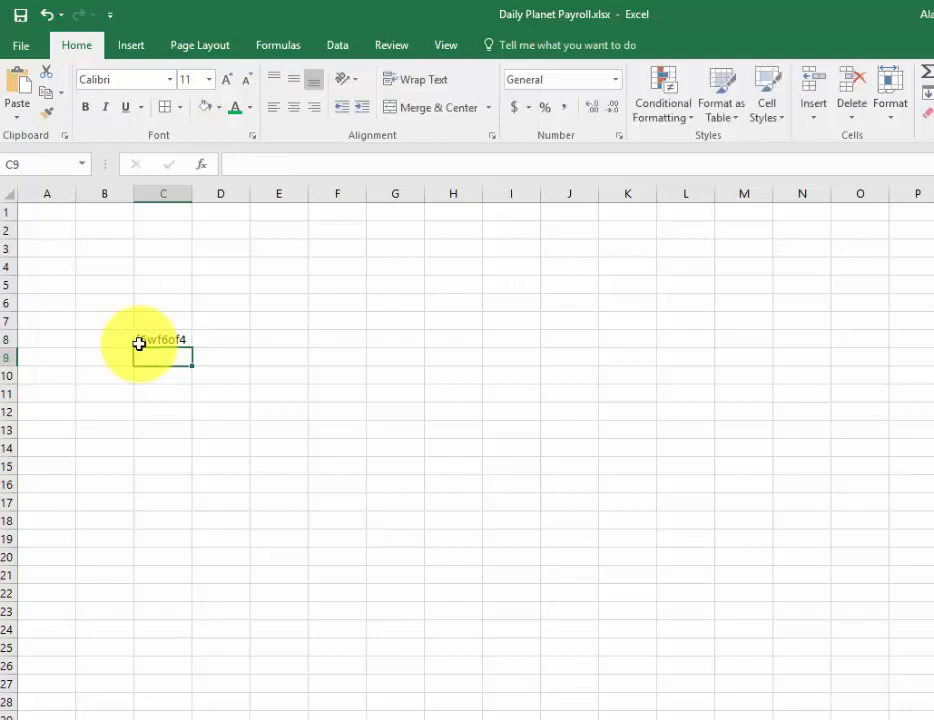
click(139, 343)
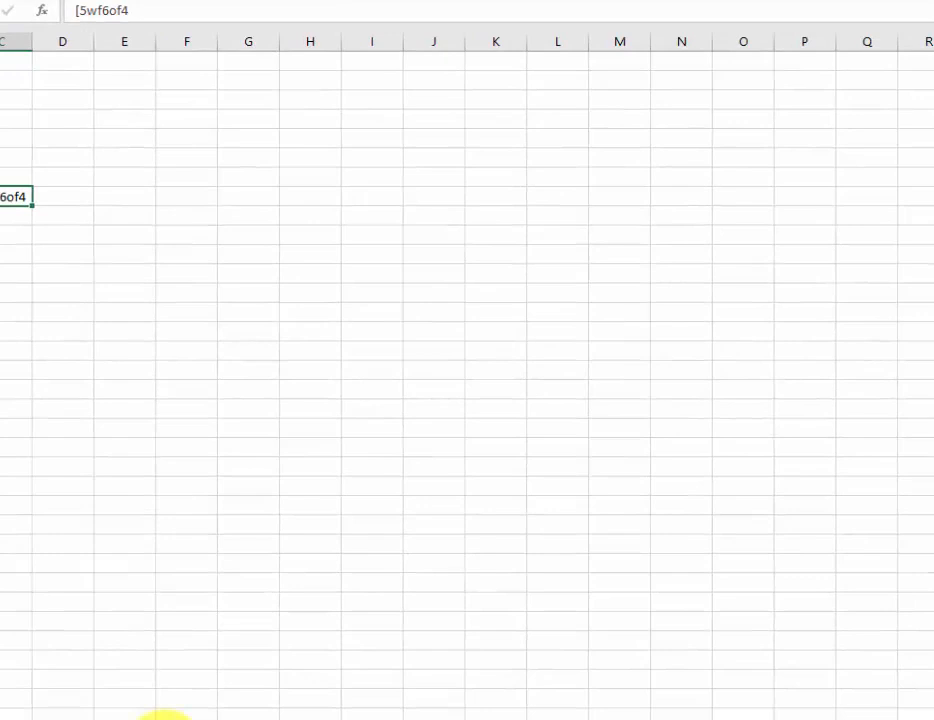
Step: Delete the sample sheet after Week 3 permanently and select cell G12 on the Week 3 sheet
right_click(67, 692)
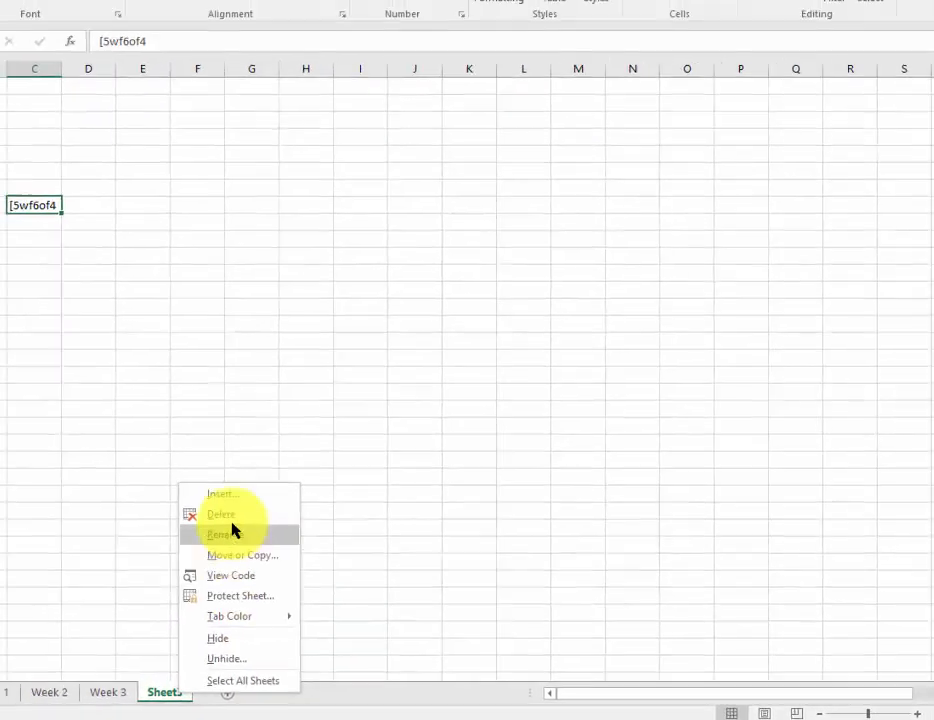
click(127, 478)
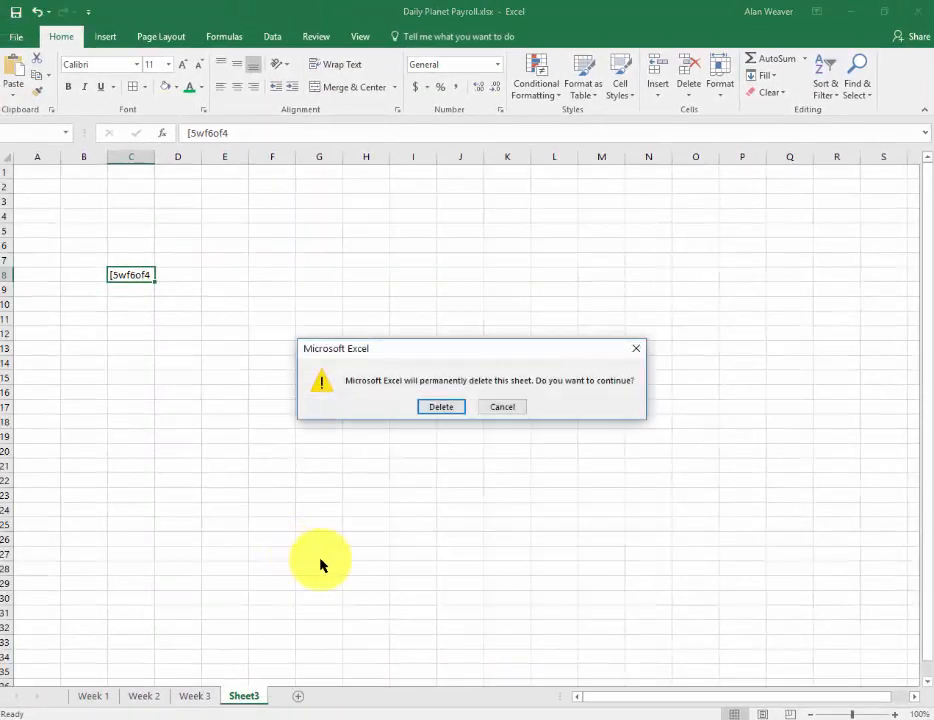
click(449, 405)
click(563, 459)
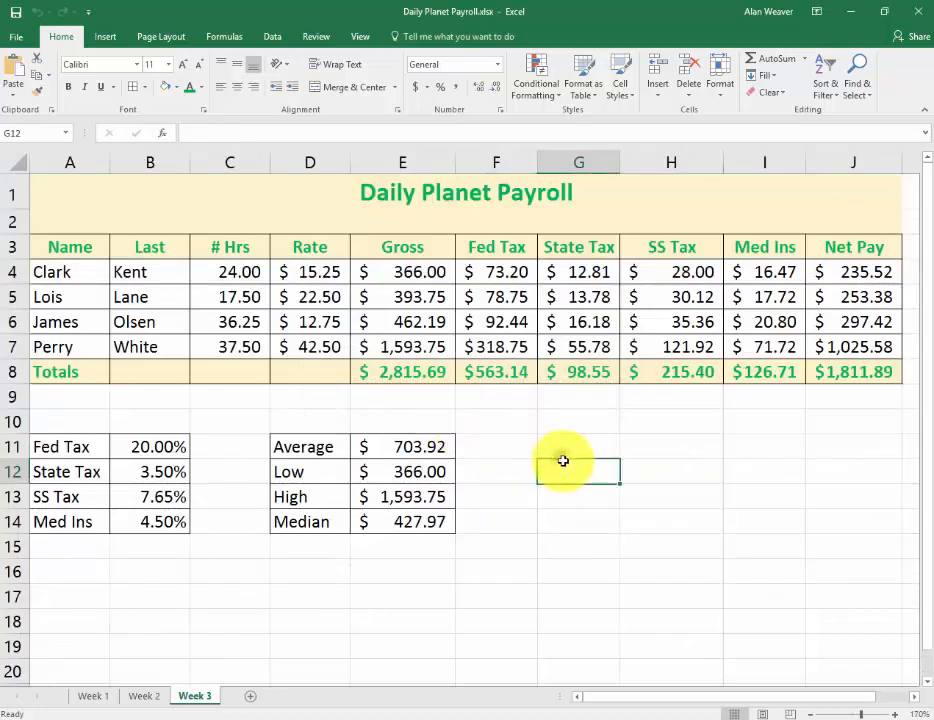